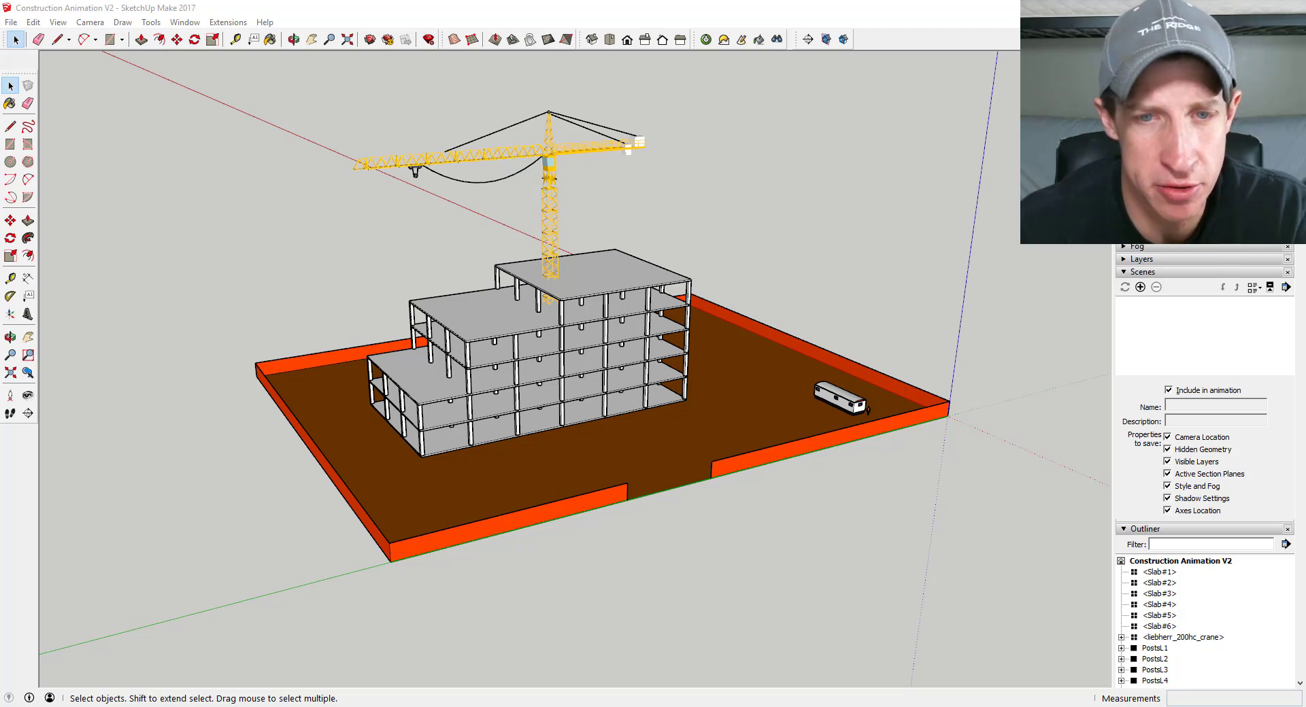
Examine the building model and select the ground slab and the first-level posts in turn
{"action": "scroll", "coordinate": [624, 518], "scroll_direction": "up", "scroll_amount": 3}
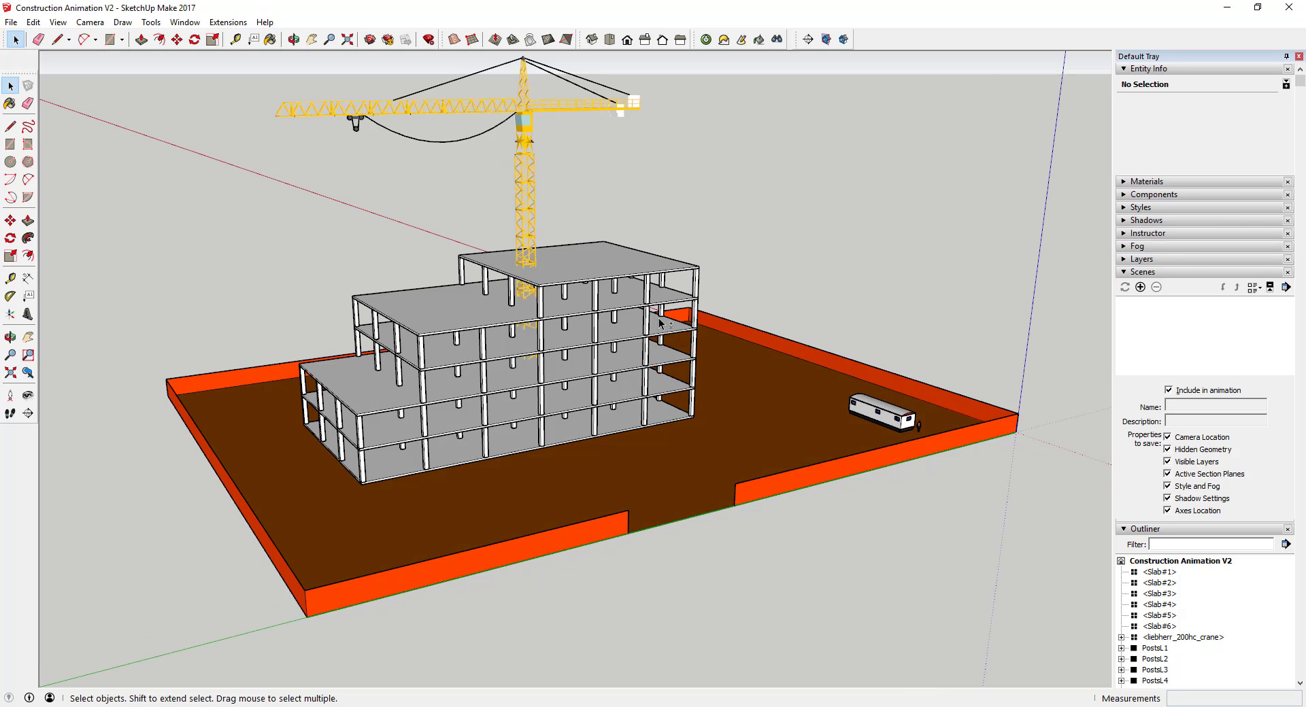
{"action": "middle_click_drag", "start_coordinate": [663, 328], "coordinate": [674, 367]}
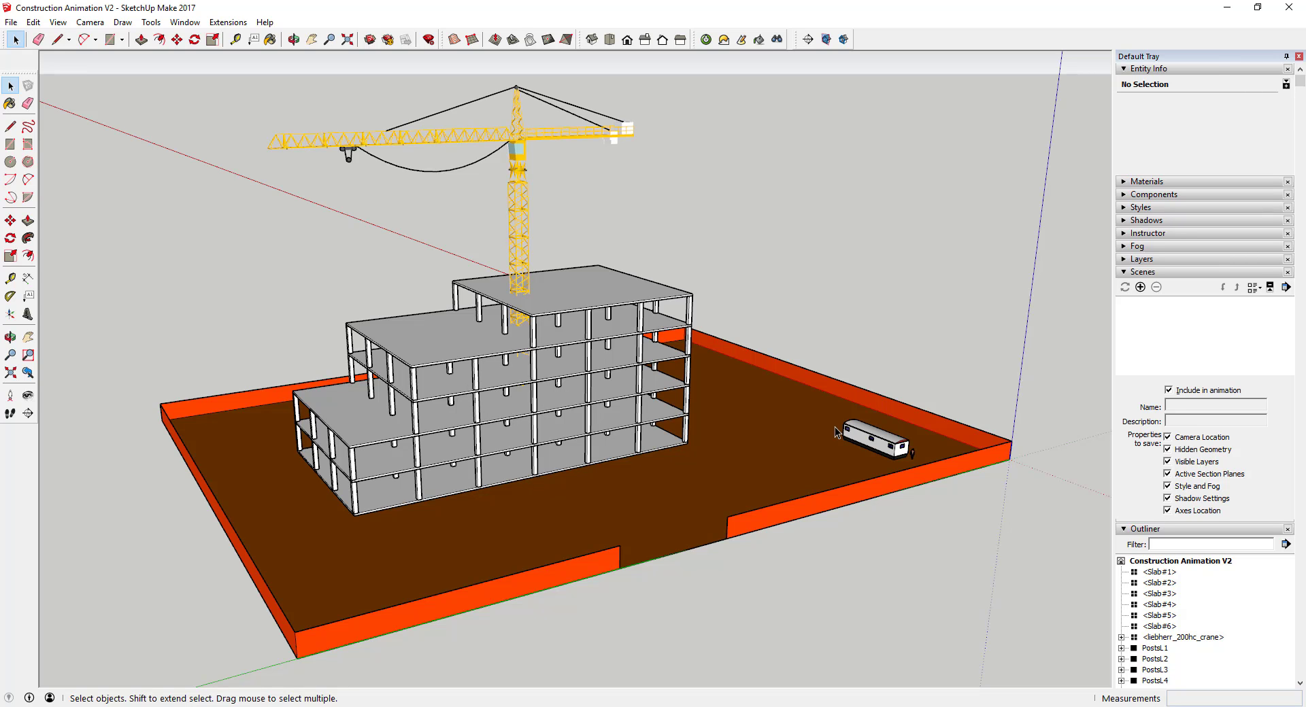
{"action": "scroll", "coordinate": [744, 378], "scroll_direction": "up", "scroll_amount": 2}
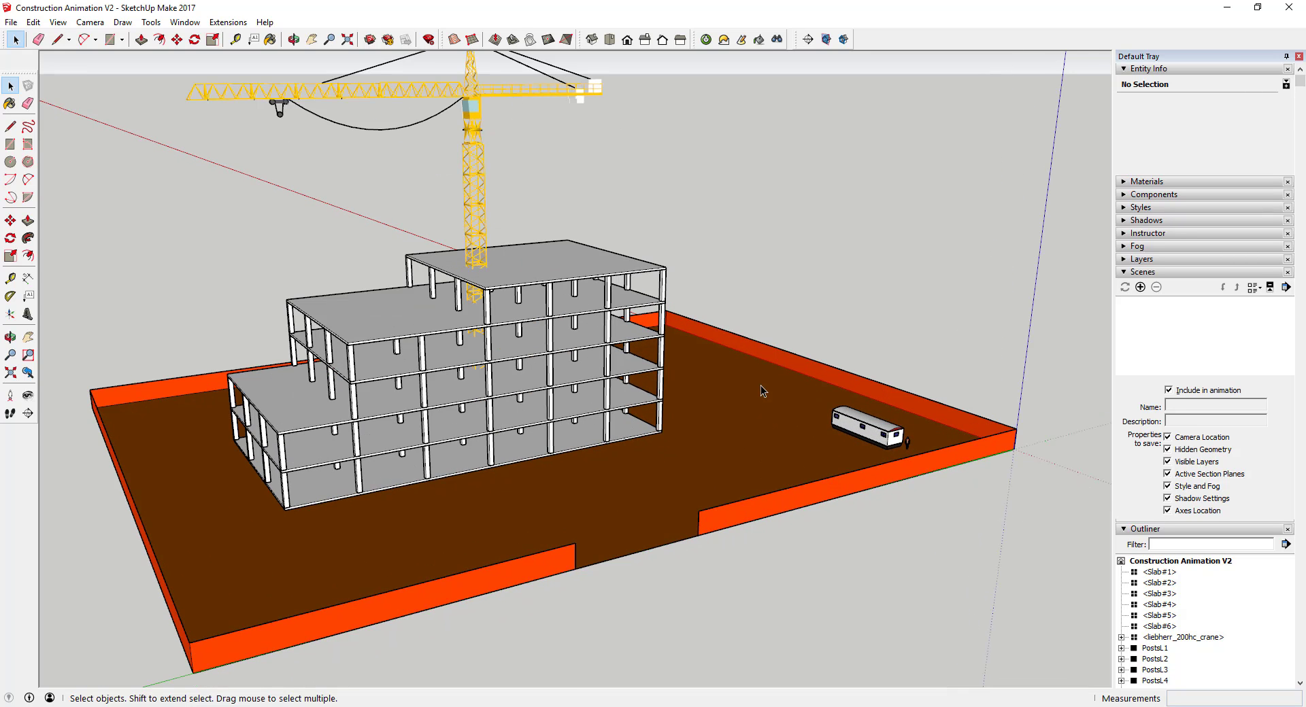
{"action": "mouse_move", "coordinate": [753, 374]}
{"action": "middle_mouse_down"}
{"action": "mouse_move", "coordinate": [766, 382]}
{"action": "mouse_move", "coordinate": [668, 458]}
{"action": "middle_mouse_up"}
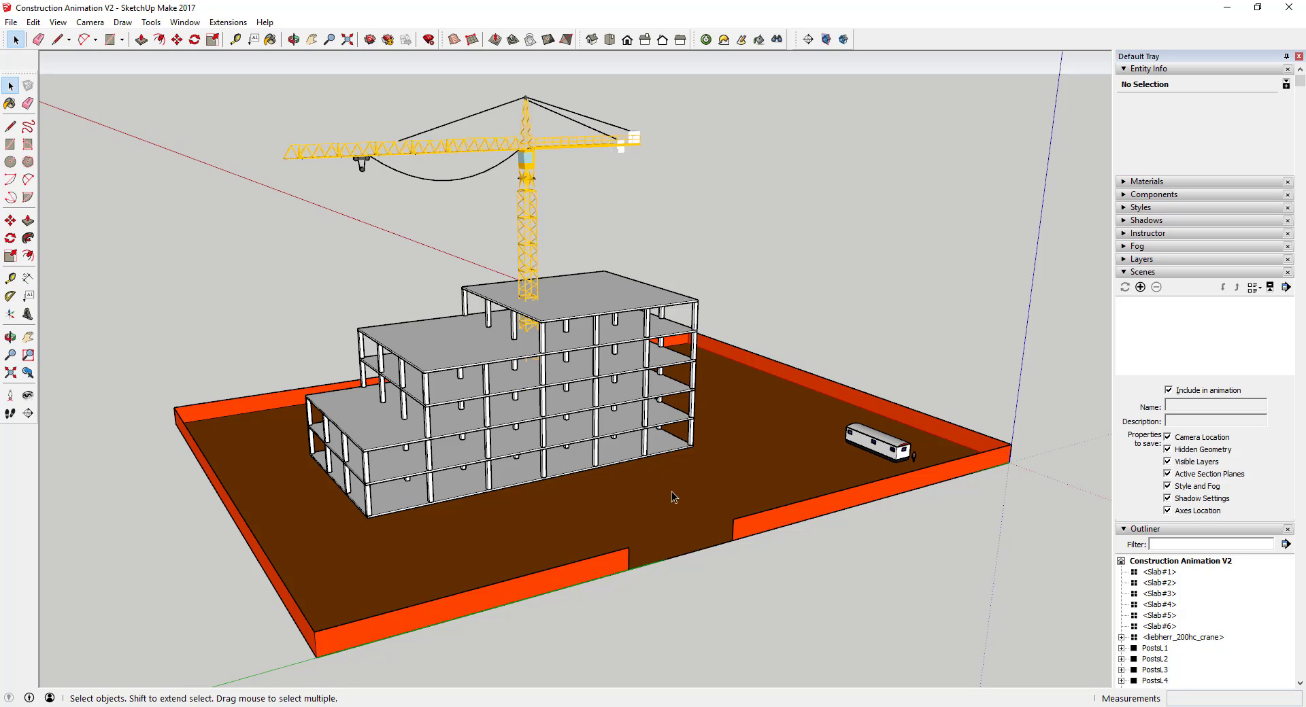
{"action": "left_click", "coordinate": [672, 491]}
{"action": "left_click", "coordinate": [594, 461]}
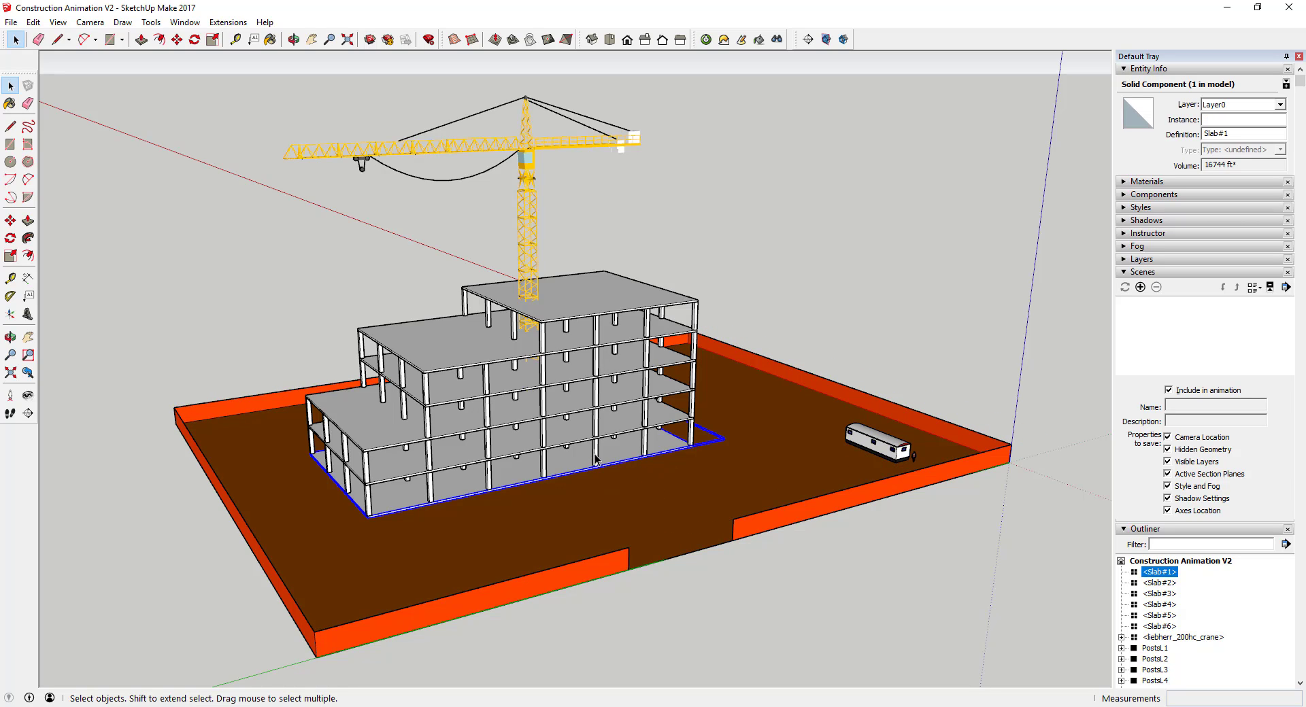
{"action": "left_click", "coordinate": [596, 461]}
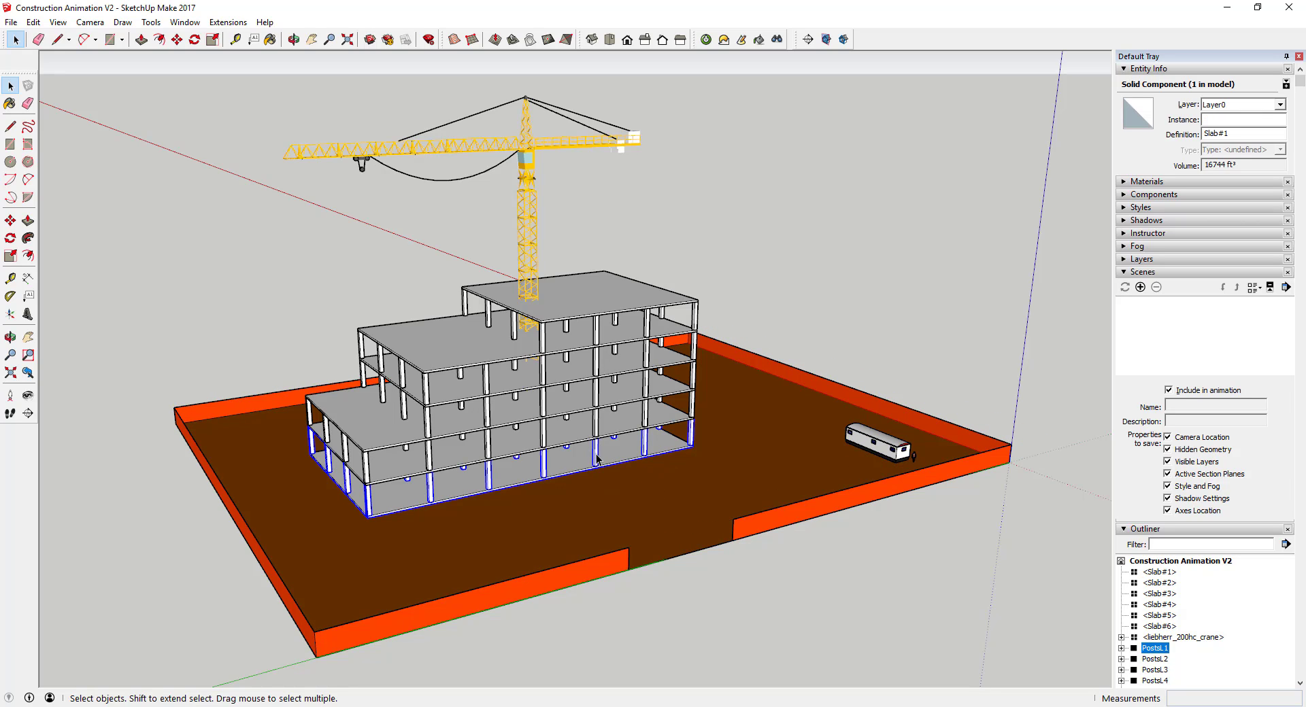
Collapse the Scenes and Entity Info sections so the whole Outliner list fits
{"action": "left_click", "coordinate": [1132, 272]}
{"action": "left_click", "coordinate": [1128, 68]}
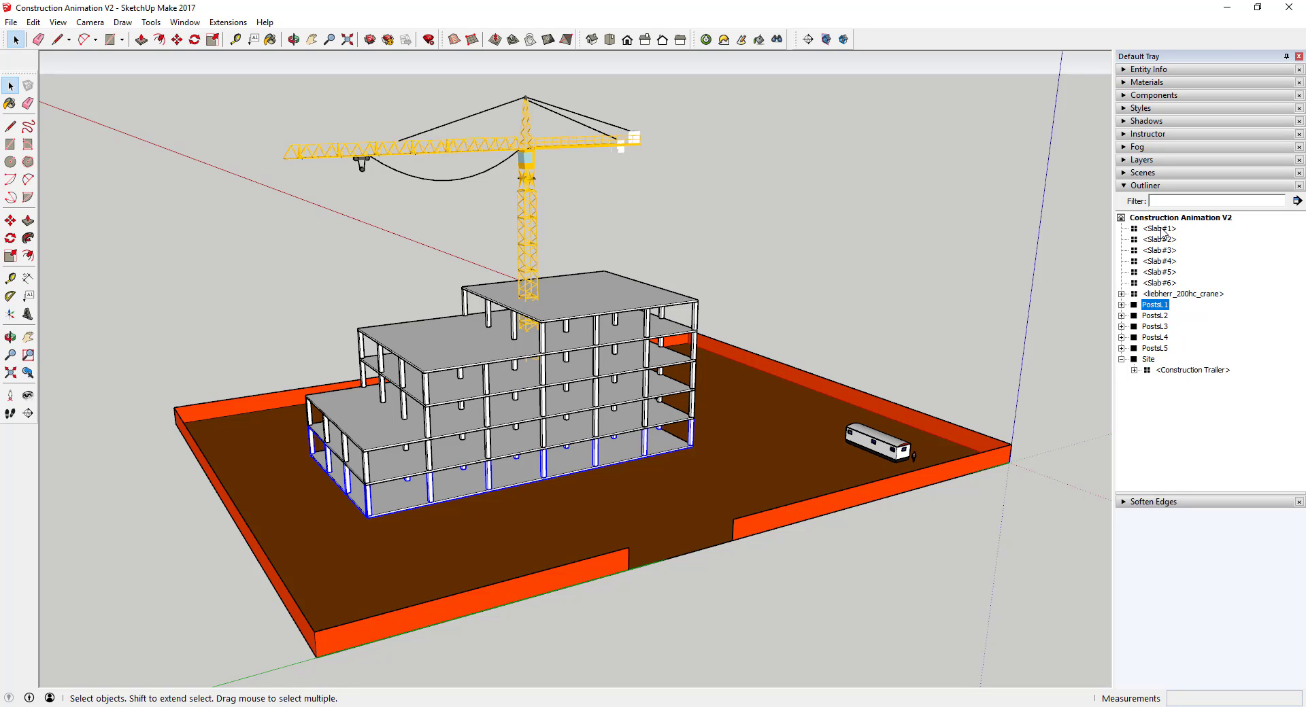
Select the building's slabs and post groups in the model floor by floor, up to the top slab, to identify each separate object
{"action": "middle_click_drag", "start_coordinate": [447, 457], "coordinate": [452, 444]}
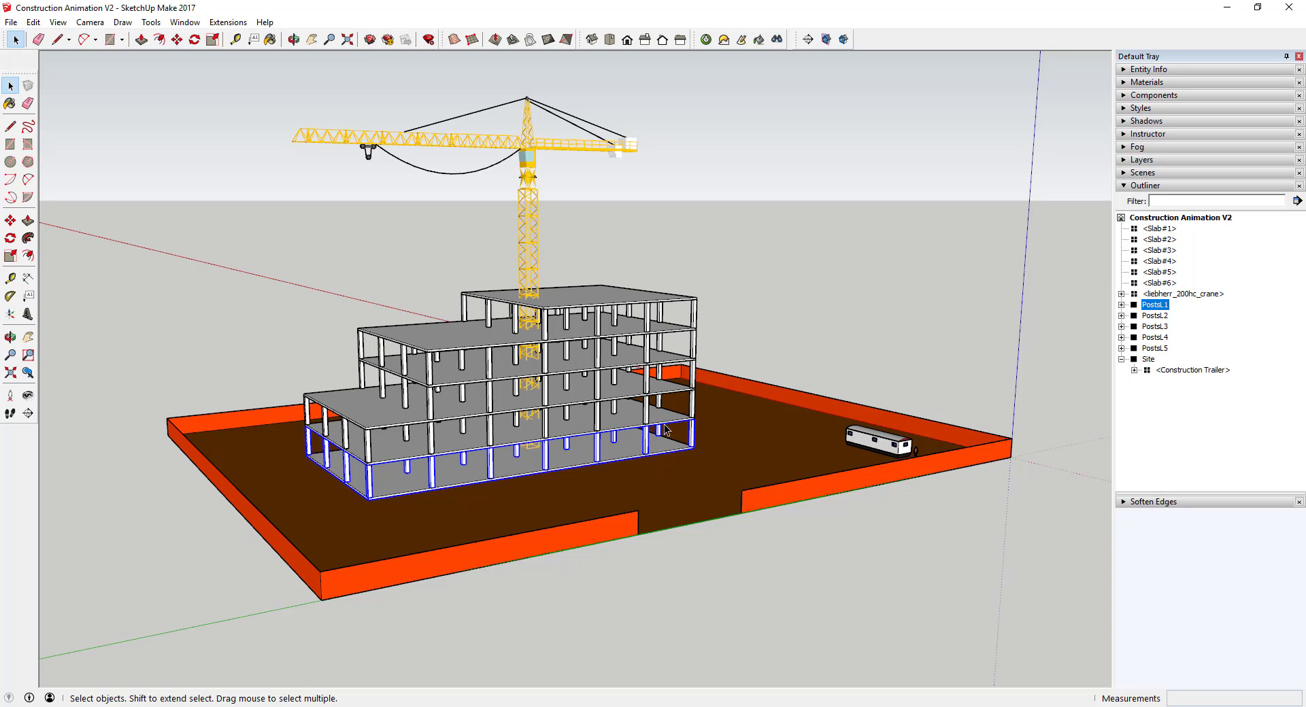
{"action": "middle_click_drag", "start_coordinate": [543, 463], "coordinate": [492, 456]}
{"action": "scroll", "coordinate": [425, 502], "scroll_direction": "up", "scroll_amount": 2}
{"action": "left_click", "coordinate": [436, 475]}
{"action": "left_click", "coordinate": [471, 439]}
{"action": "left_click", "coordinate": [457, 376]}
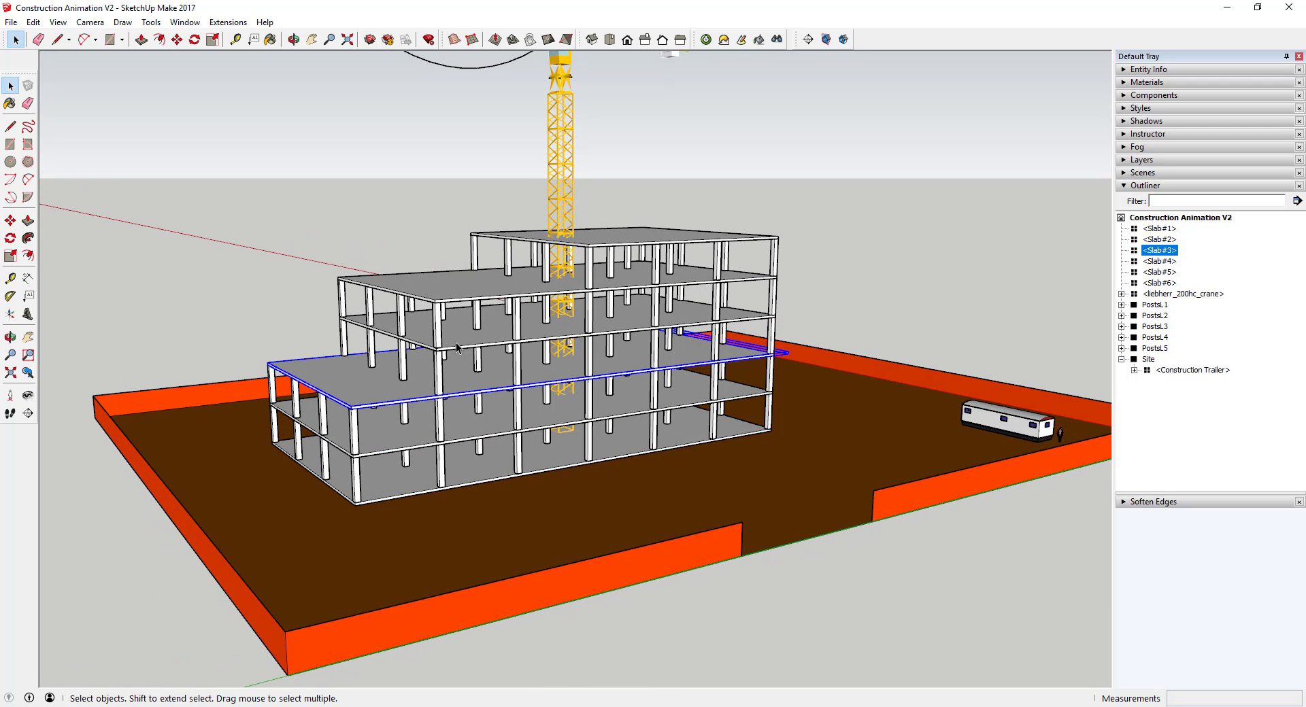
{"action": "left_click", "coordinate": [468, 325]}
{"action": "left_click", "coordinate": [476, 322]}
{"action": "left_click", "coordinate": [490, 275]}
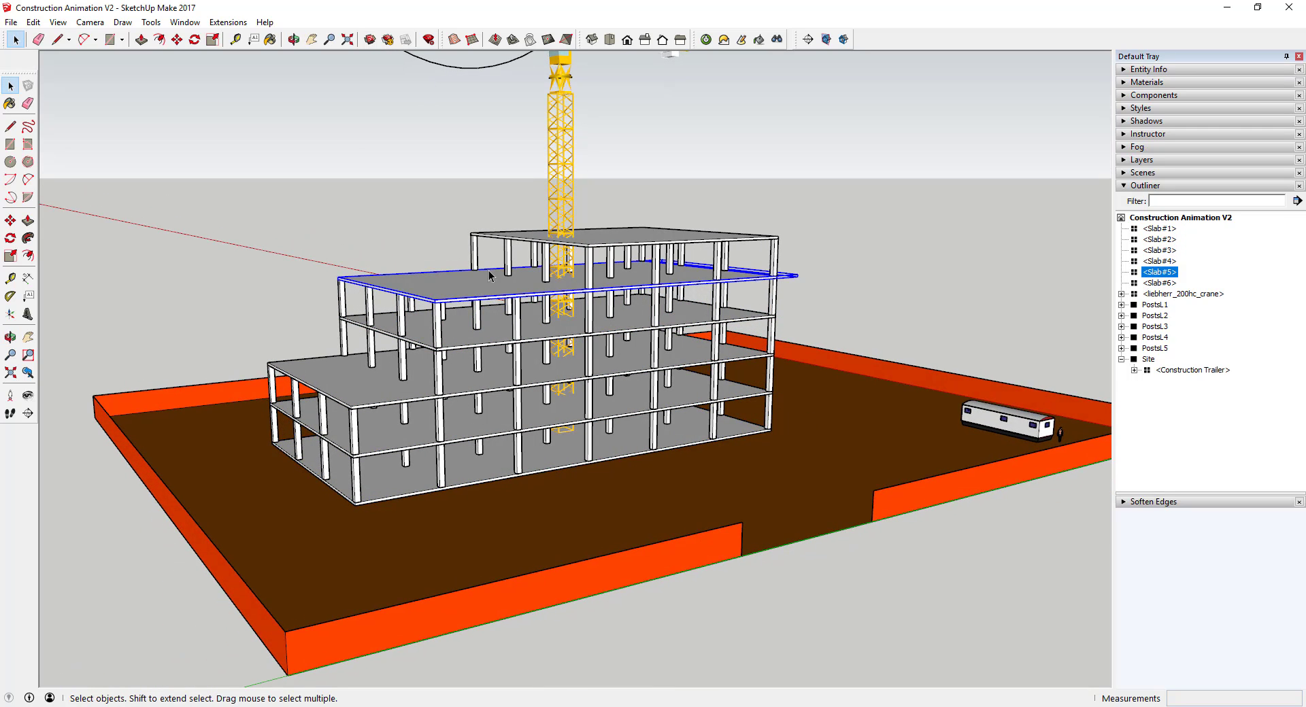
{"action": "left_click", "coordinate": [507, 261]}
{"action": "left_click", "coordinate": [529, 242]}
{"action": "middle_click_drag", "start_coordinate": [587, 311], "coordinate": [613, 369]}
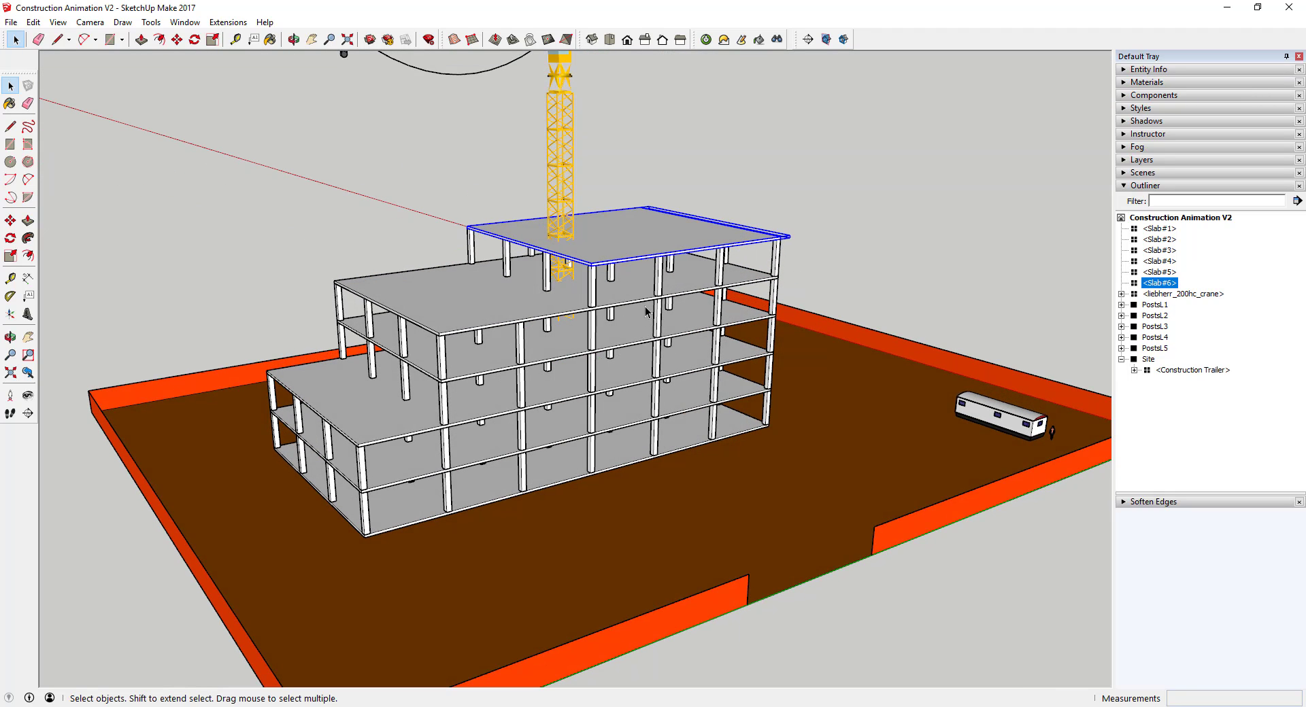
Locate the post groups from PostsL5 down to PostsL1 and the slabs Slab#1 to Slab#3 by selecting their Outliner entries
{"action": "left_click", "coordinate": [1155, 347]}
{"action": "left_click", "coordinate": [1154, 337]}
{"action": "left_click", "coordinate": [1155, 327]}
{"action": "left_click", "coordinate": [1154, 315]}
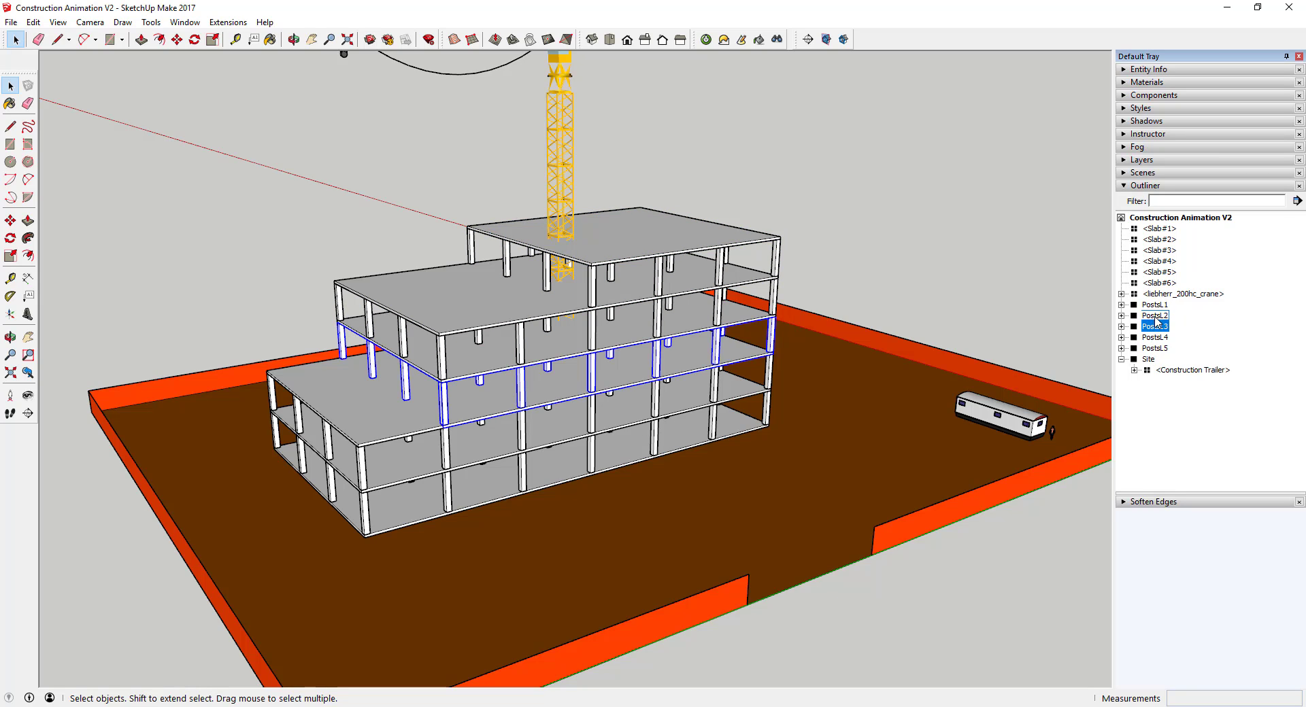
{"action": "left_click", "coordinate": [1156, 306]}
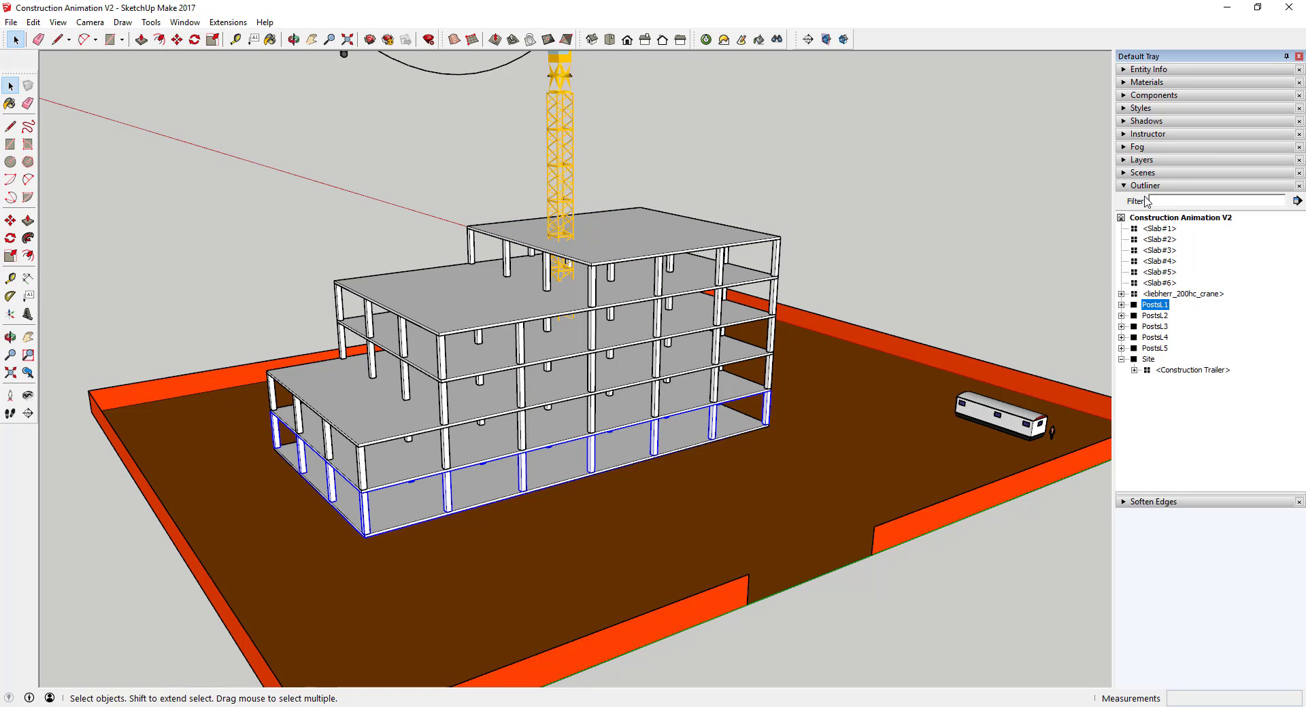
{"action": "left_click", "coordinate": [1160, 230]}
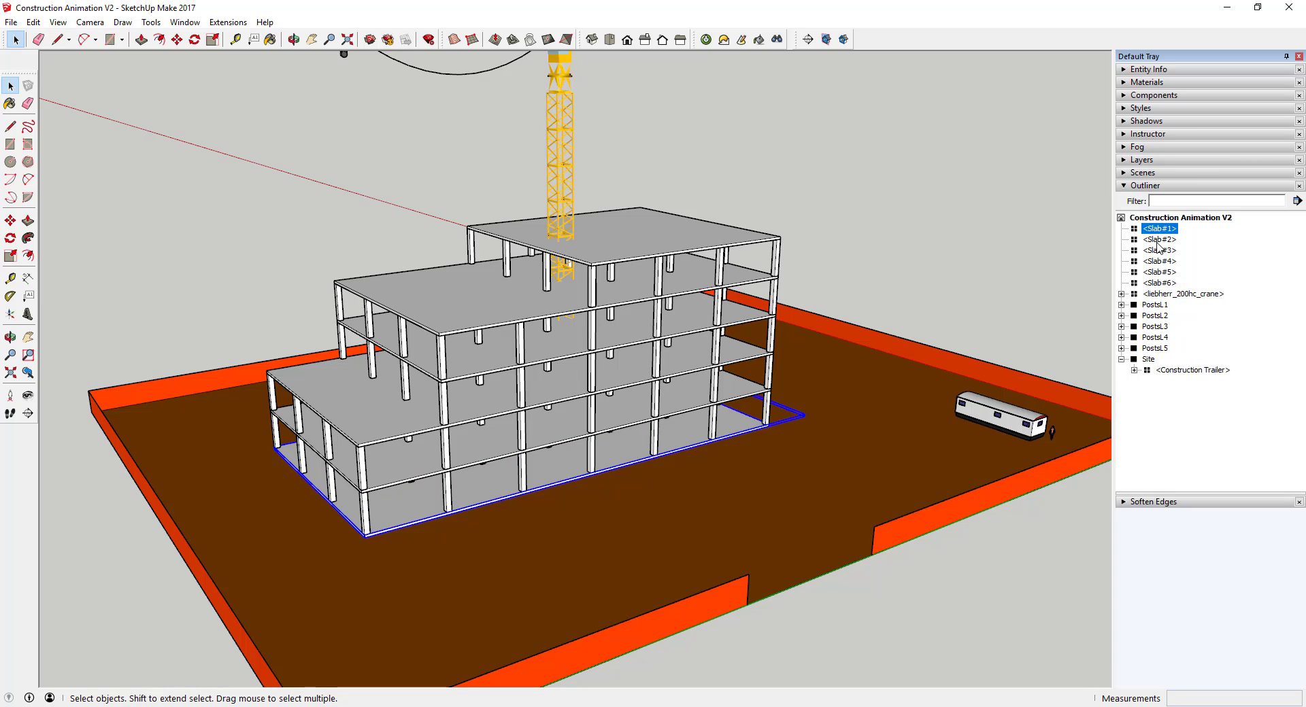
{"action": "left_click", "coordinate": [1158, 240]}
{"action": "left_click", "coordinate": [1158, 251]}
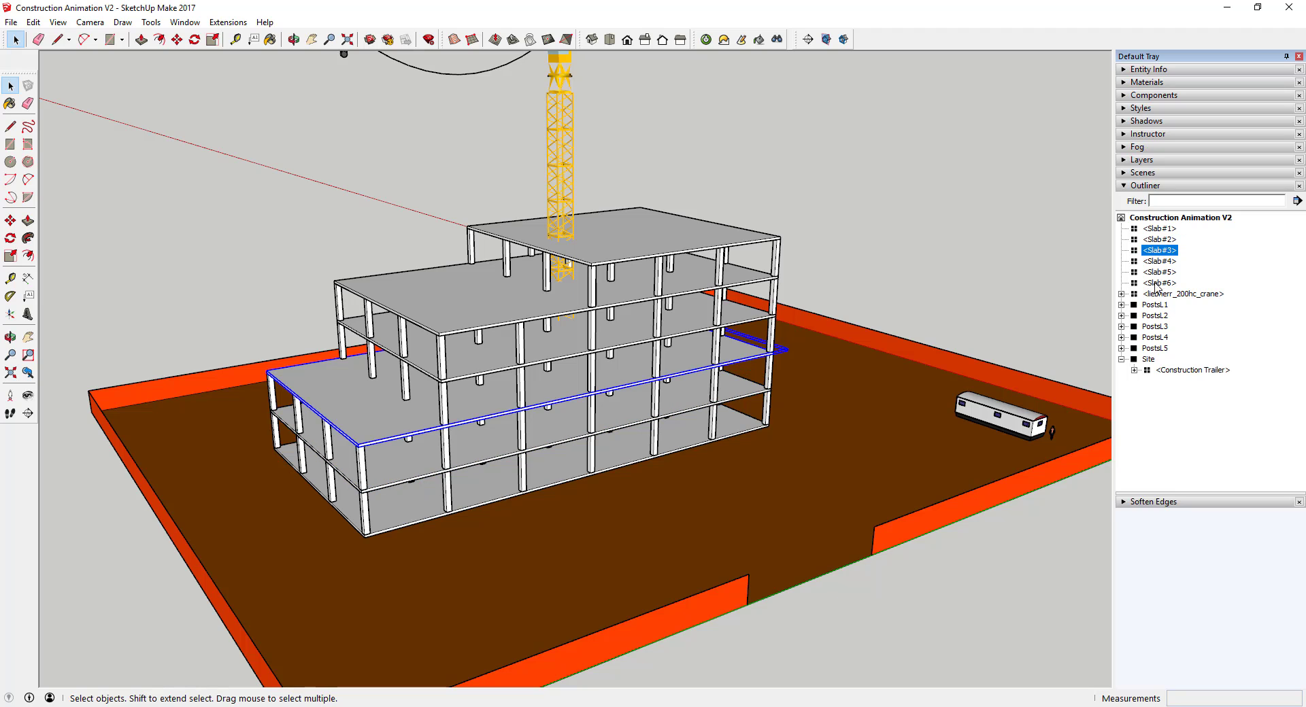
Collapse the Site group in the Outliner and select Site and PostsL5 to see them in the model
{"action": "left_click", "coordinate": [1121, 359]}
{"action": "left_click", "coordinate": [1148, 360]}
{"action": "left_click", "coordinate": [1154, 348]}
{"action": "middle_click_drag", "start_coordinate": [825, 354], "coordinate": [721, 357]}
{"action": "scroll", "coordinate": [798, 266], "scroll_direction": "up", "scroll_amount": 2}
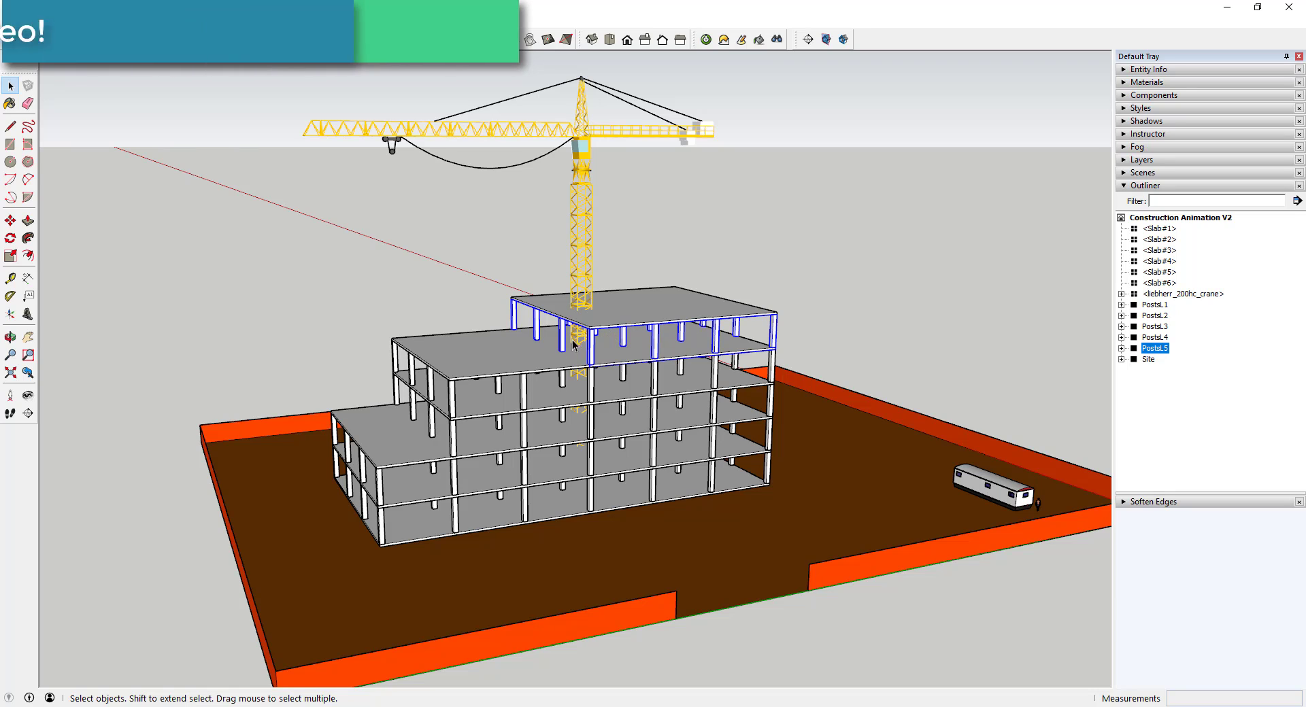
{"action": "mouse_move", "coordinate": [605, 343]}
{"action": "middle_mouse_down"}
{"action": "mouse_move", "coordinate": [630, 340]}
{"action": "mouse_move", "coordinate": [625, 327]}
{"action": "middle_mouse_up"}
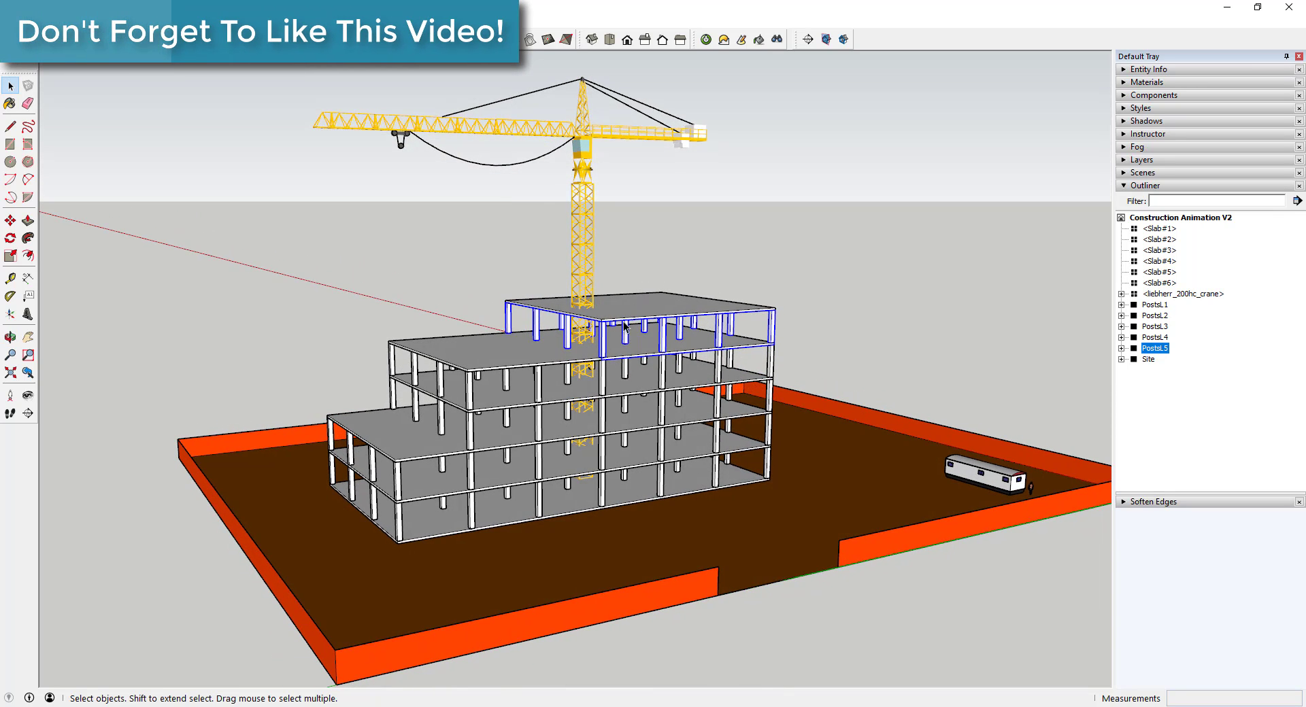
Turn on the display of section planes and check the setting among the view options
{"action": "left_click", "coordinate": [826, 40]}
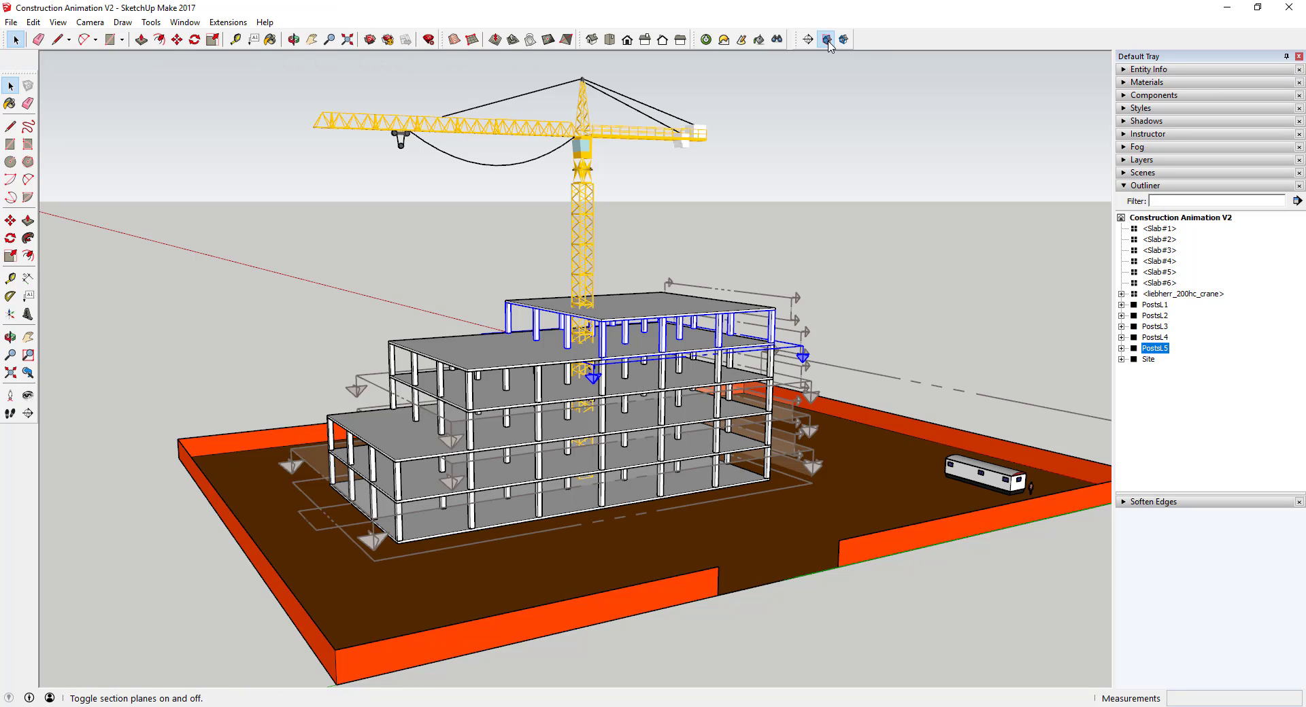
{"action": "left_click", "coordinate": [90, 23]}
{"action": "mouse_move", "coordinate": [60, 26]}
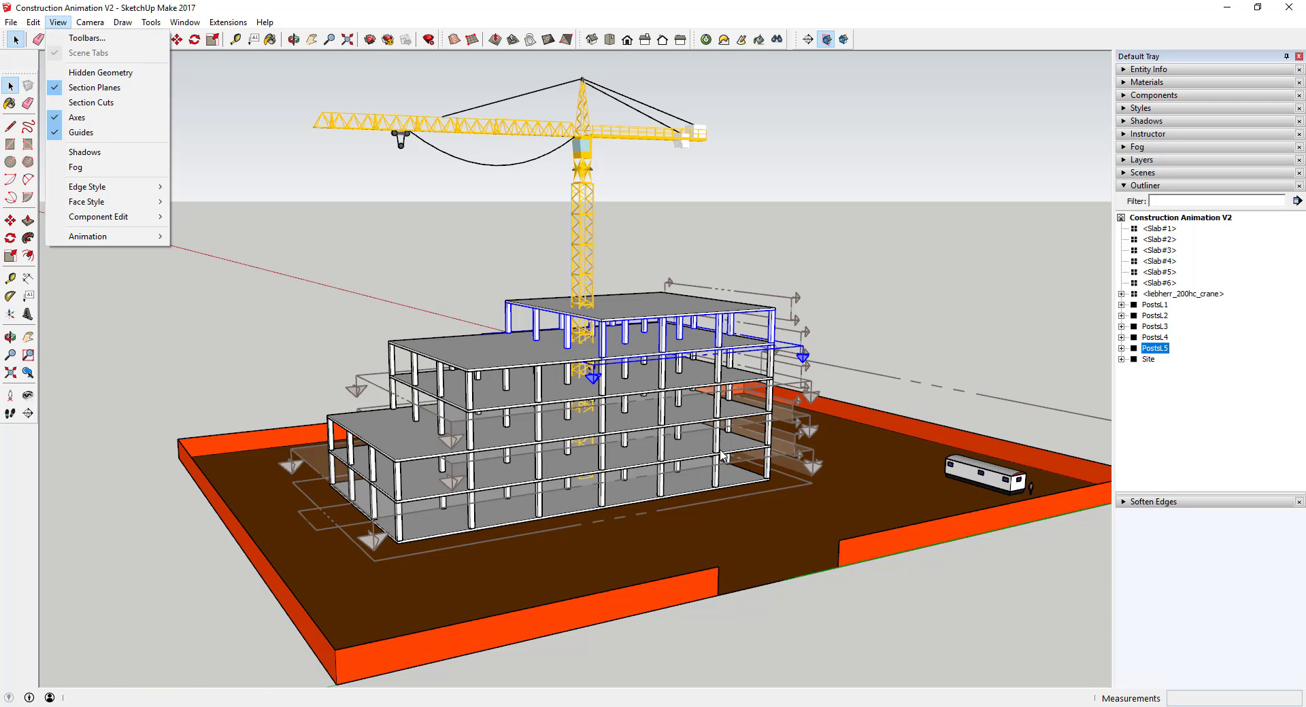
{"action": "left_click", "coordinate": [922, 353]}
{"action": "middle_click_drag", "start_coordinate": [923, 352], "coordinate": [884, 442]}
{"action": "scroll", "coordinate": [953, 470], "scroll_direction": "down", "scroll_amount": 3}
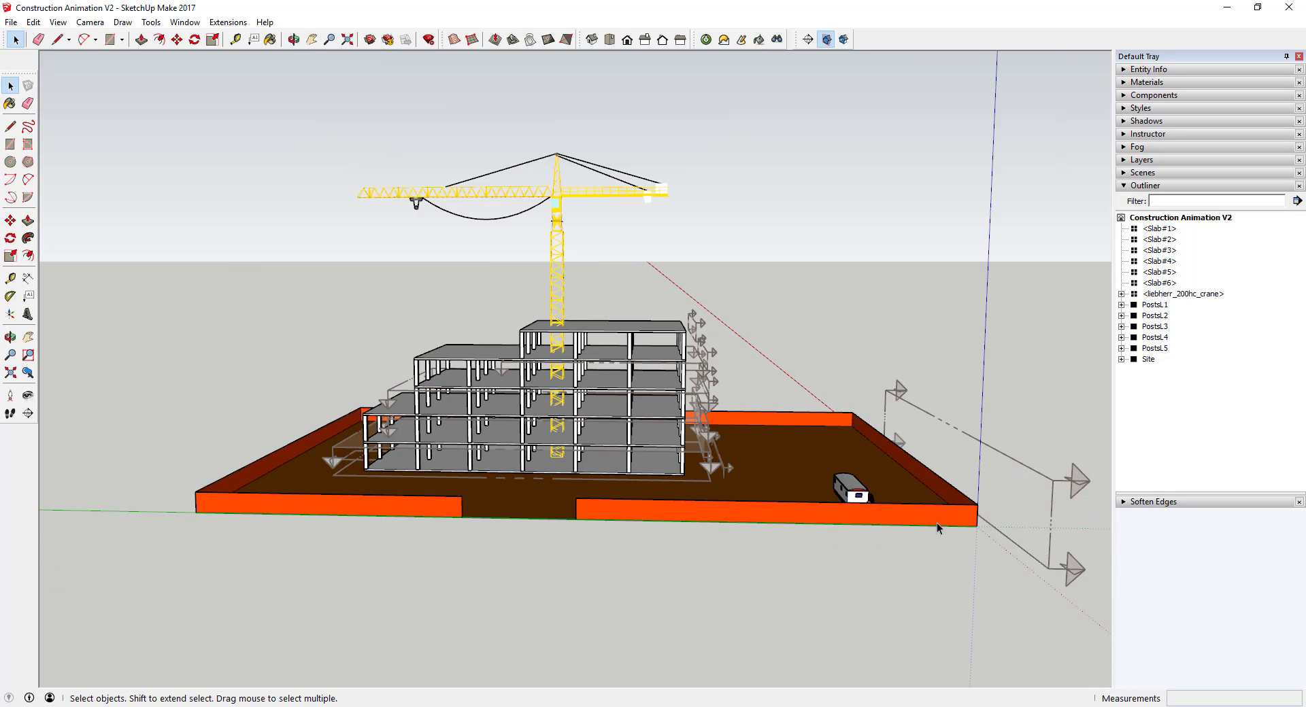
Select the Site group and examine which section plane belongs to it
{"action": "scroll", "coordinate": [985, 468], "scroll_direction": "up", "scroll_amount": 4}
{"action": "left_click", "coordinate": [924, 516]}
{"action": "middle_click_drag", "start_coordinate": [924, 516], "coordinate": [708, 467]}
{"action": "scroll", "coordinate": [760, 481], "scroll_direction": "up", "scroll_amount": 2}
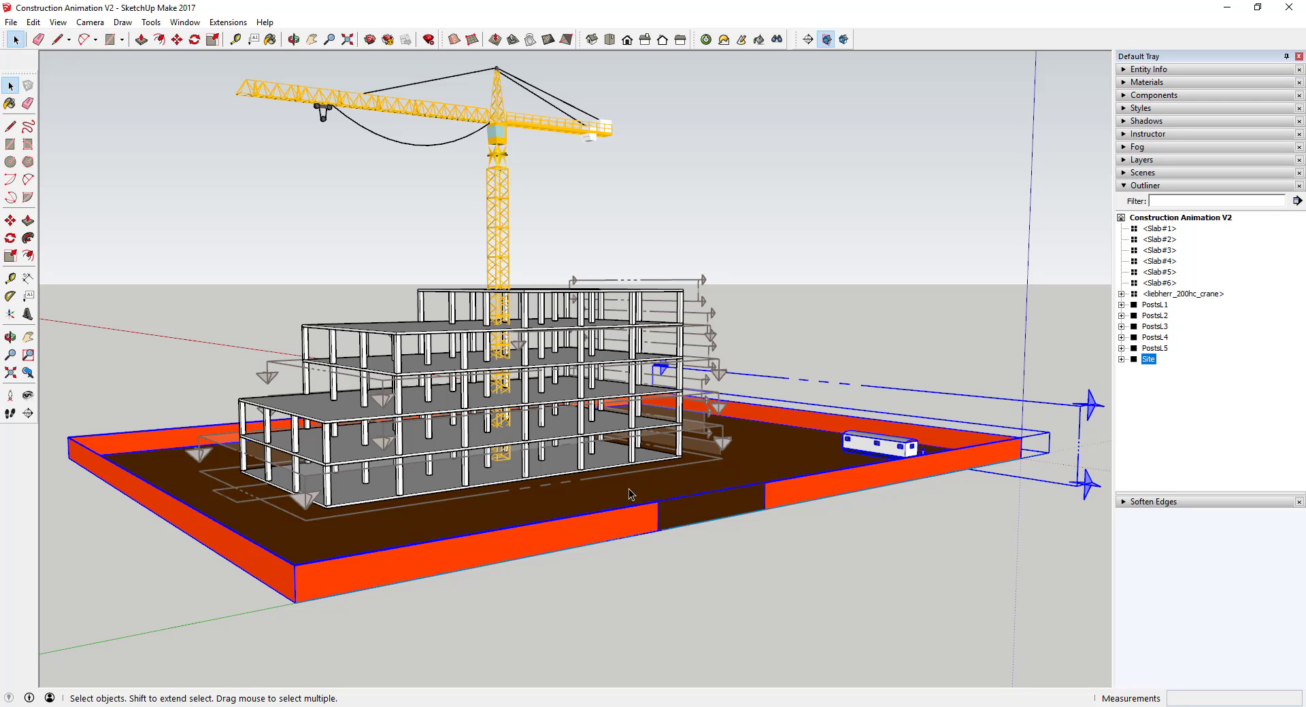
{"action": "key", "text": "o"}
{"action": "left_click_drag", "start_coordinate": [632, 481], "coordinate": [585, 398]}
{"action": "key", "text": "space"}
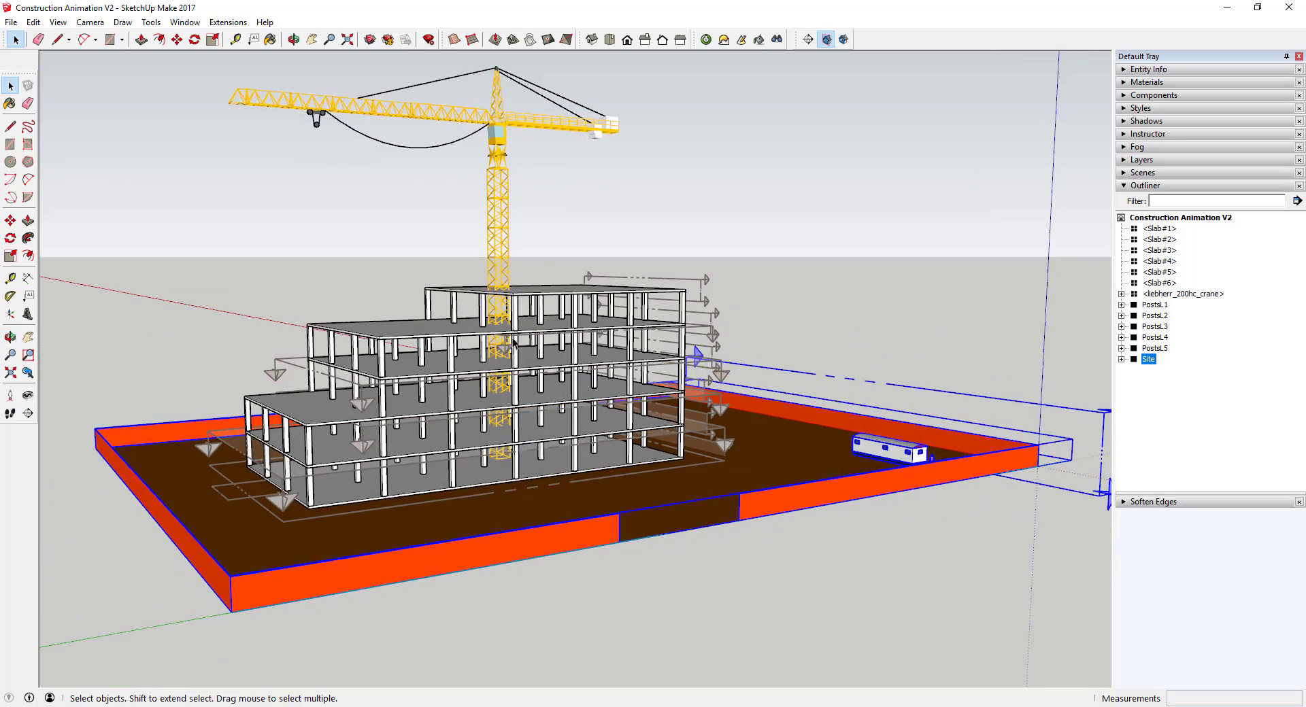
Expand the Site group and examine the section planes around the site and building from several angles
{"action": "double_click", "coordinate": [905, 426]}
{"action": "scroll", "coordinate": [904, 435], "scroll_direction": "down", "scroll_amount": 2}
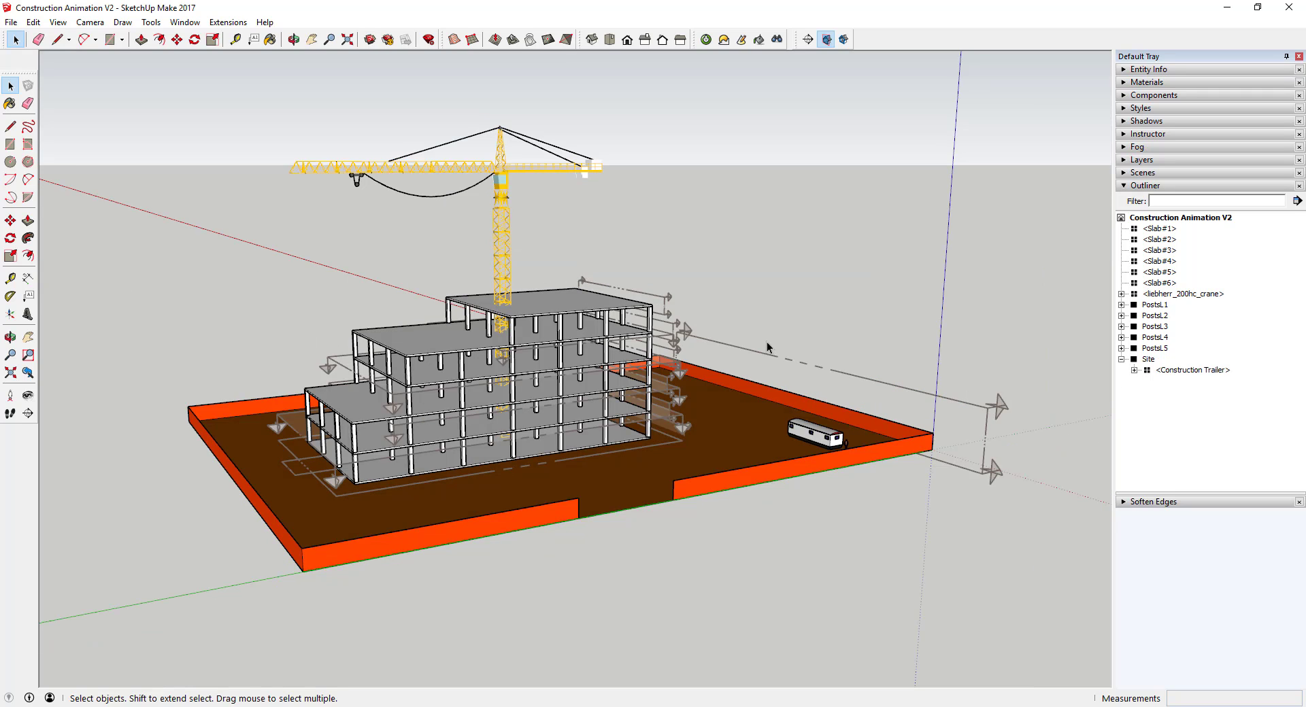
{"action": "mouse_move", "coordinate": [771, 363]}
{"action": "middle_mouse_down"}
{"action": "mouse_move", "coordinate": [444, 292]}
{"action": "mouse_move", "coordinate": [1016, 439]}
{"action": "mouse_move", "coordinate": [998, 430]}
{"action": "middle_mouse_up"}
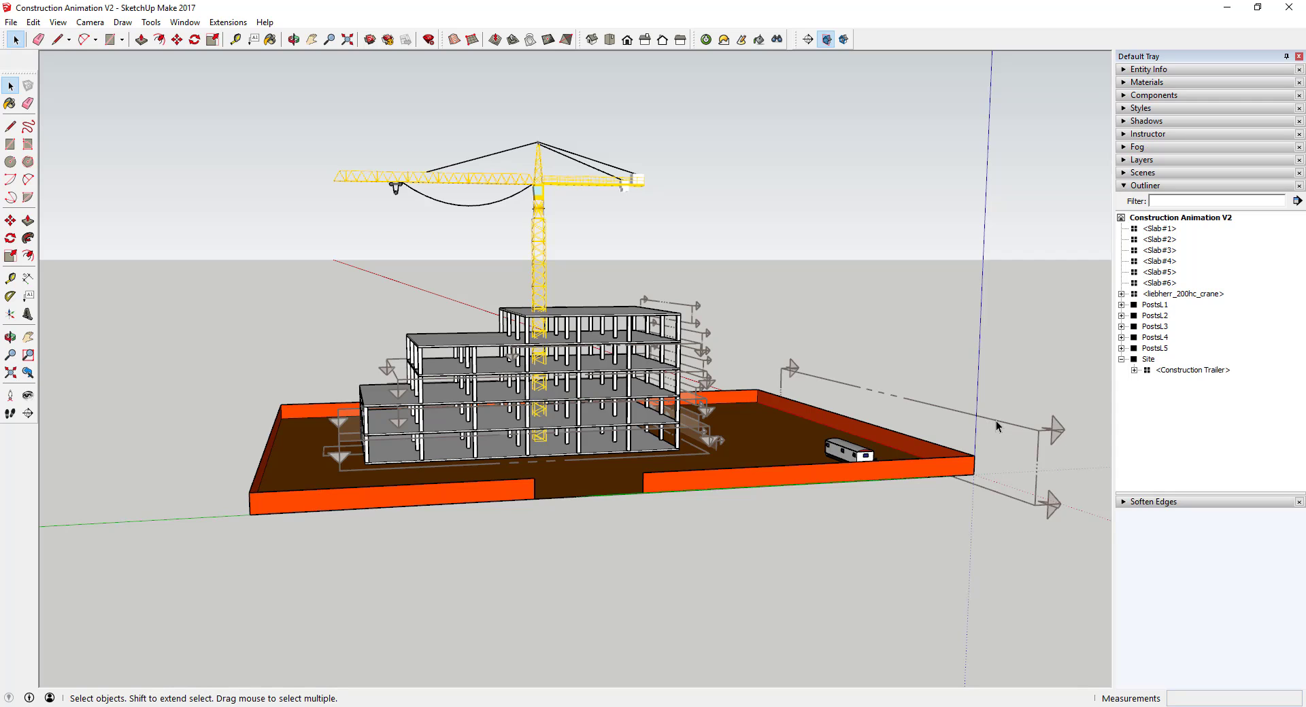
{"action": "middle_click_drag", "start_coordinate": [960, 430], "coordinate": [725, 479]}
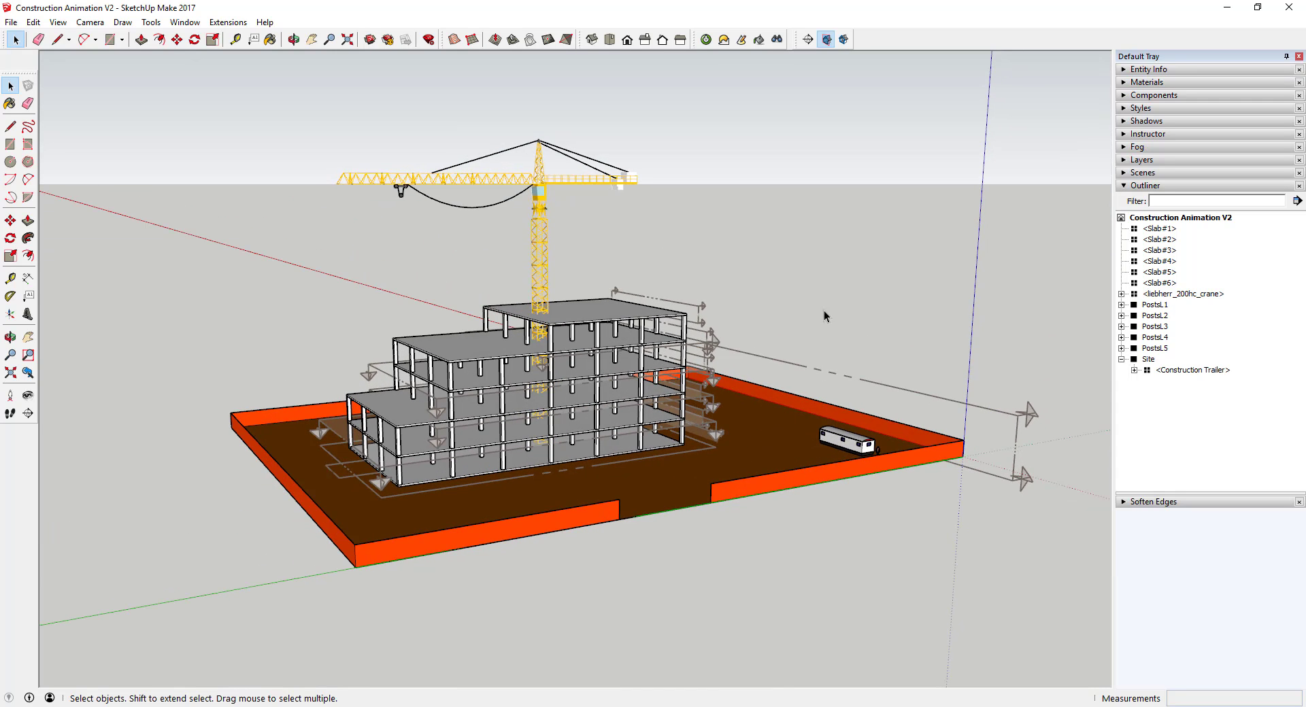
{"action": "middle_click_drag", "start_coordinate": [793, 390], "coordinate": [693, 377]}
{"action": "scroll", "coordinate": [707, 408], "scroll_direction": "up", "scroll_amount": 5}
{"action": "middle_click_drag", "start_coordinate": [722, 438], "coordinate": [688, 427]}
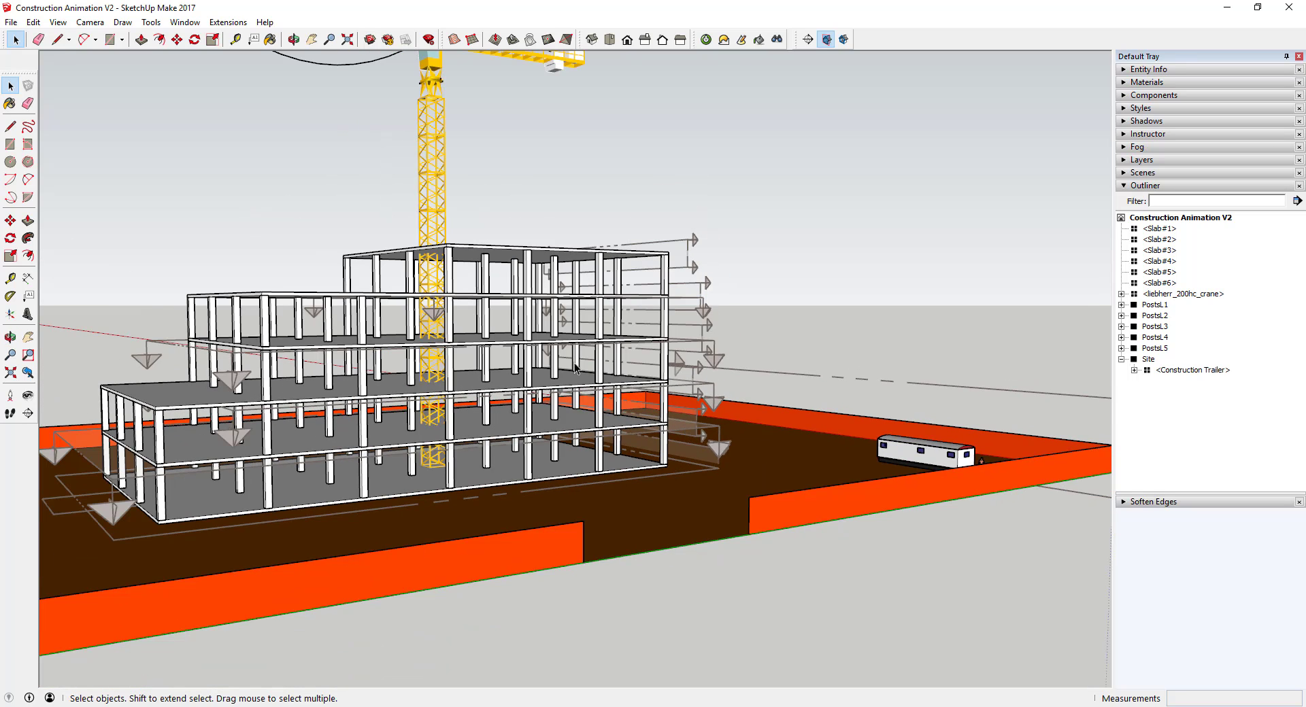
{"action": "middle_click_drag", "start_coordinate": [569, 378], "coordinate": [576, 404]}
{"action": "scroll", "coordinate": [576, 404], "scroll_direction": "down", "scroll_amount": 2}
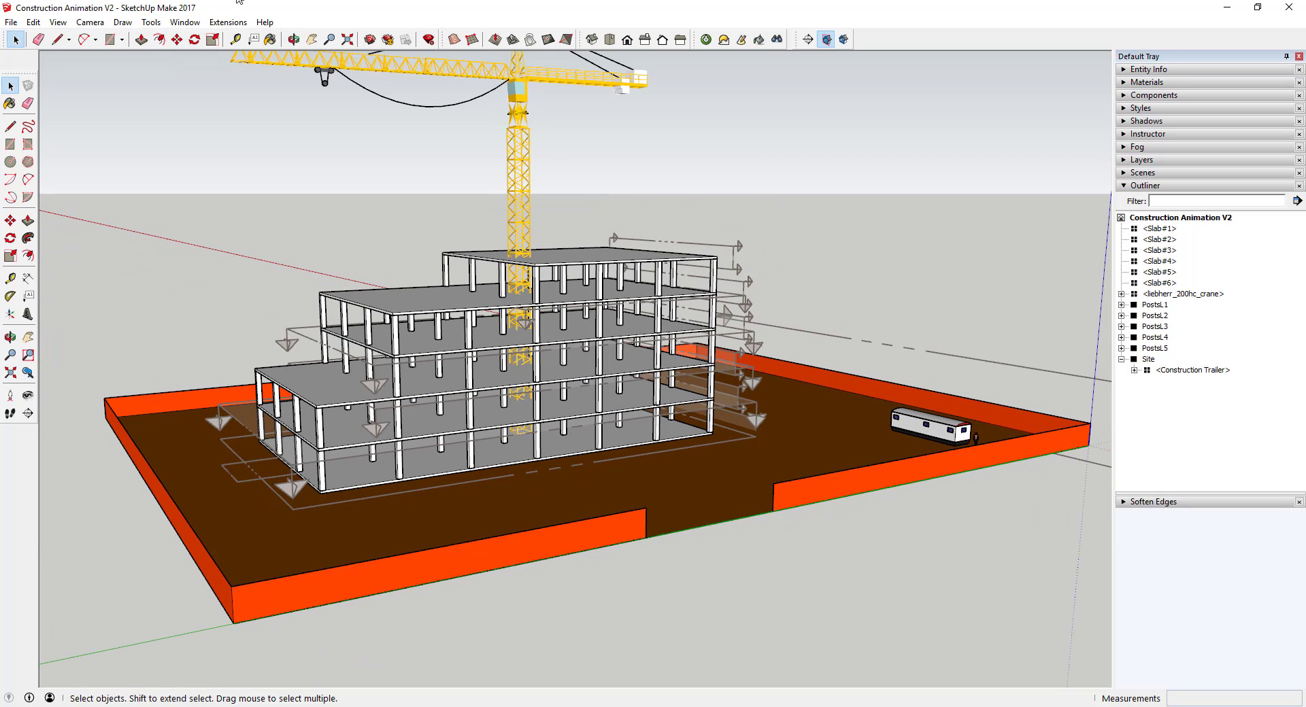
Check in the list of toolbars that the Section toolbar is enabled
{"action": "left_click", "coordinate": [58, 21]}
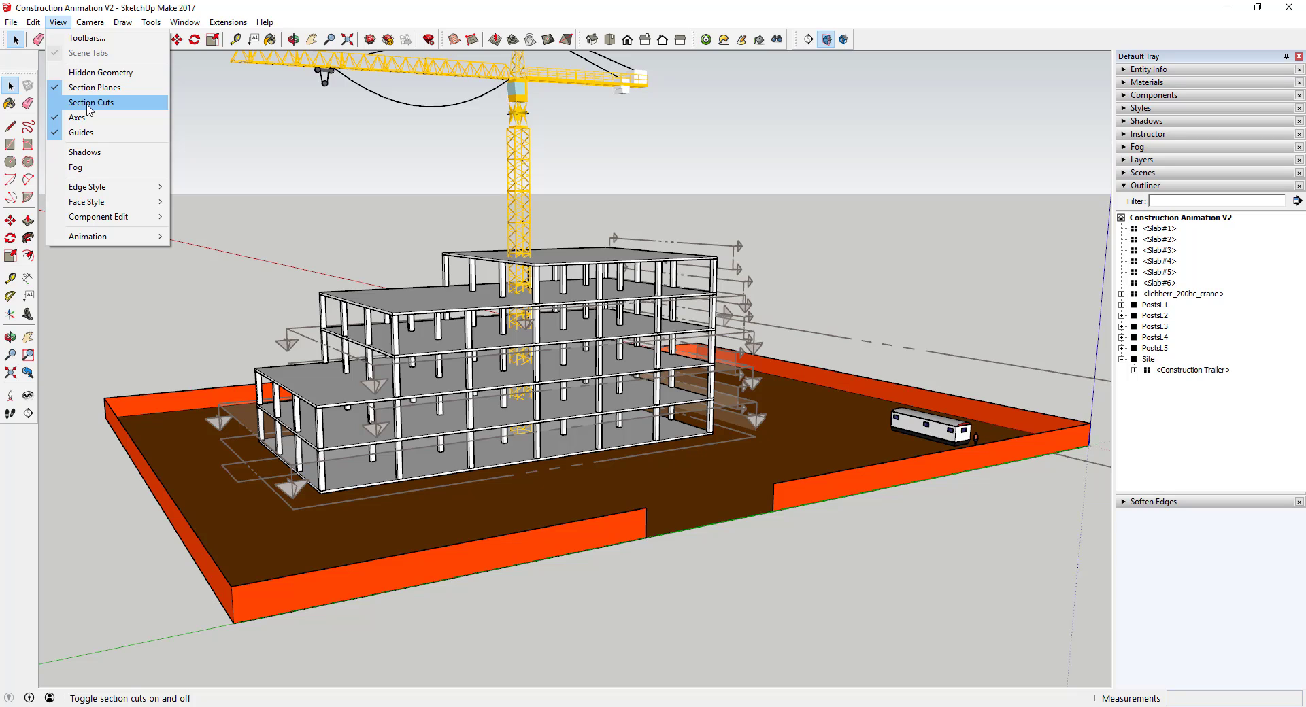
{"action": "left_click", "coordinate": [85, 37]}
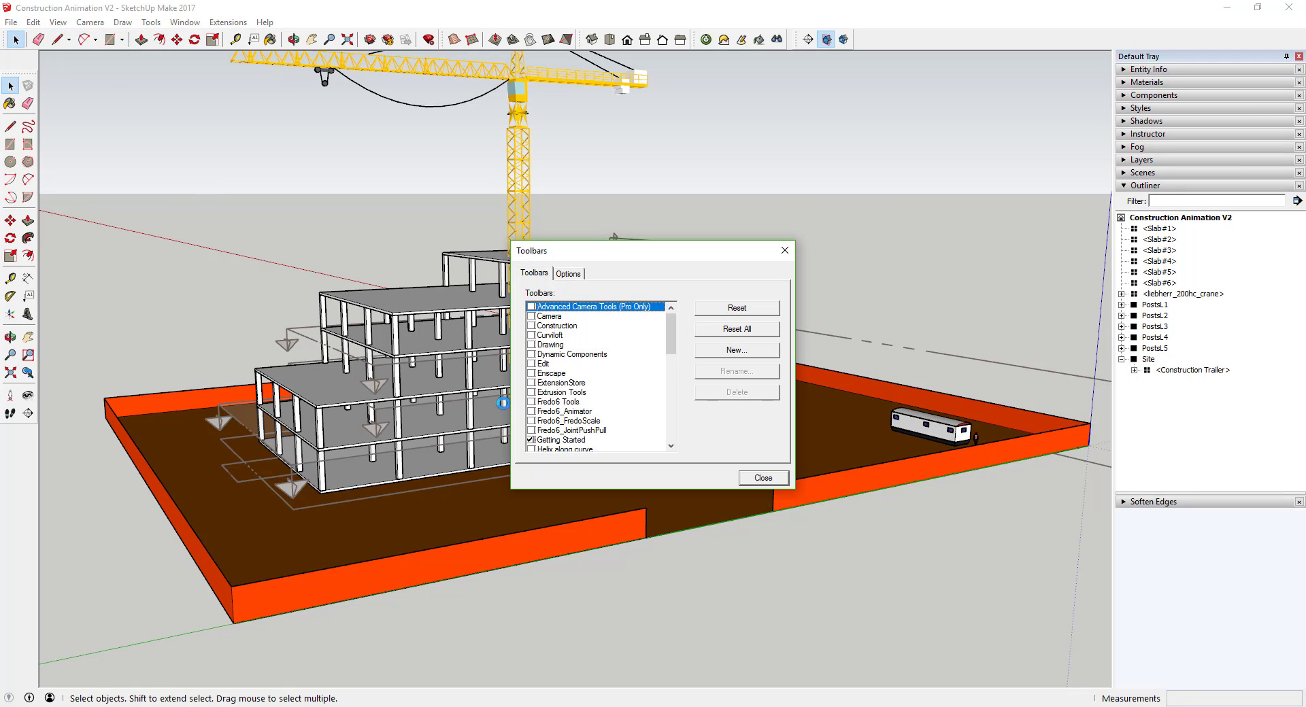
{"action": "scroll", "coordinate": [589, 409], "scroll_direction": "down", "scroll_amount": 2}
{"action": "scroll", "coordinate": [589, 407], "scroll_direction": "down", "scroll_amount": 2}
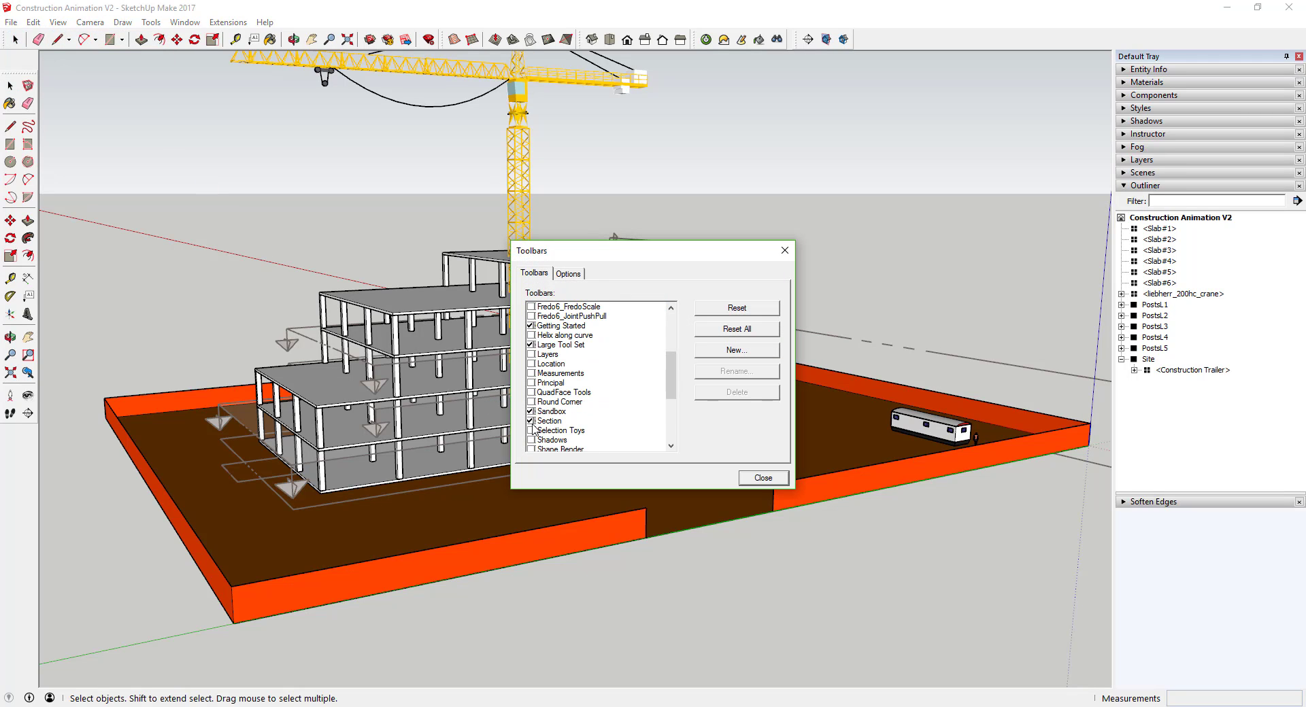
{"action": "left_click", "coordinate": [756, 481]}
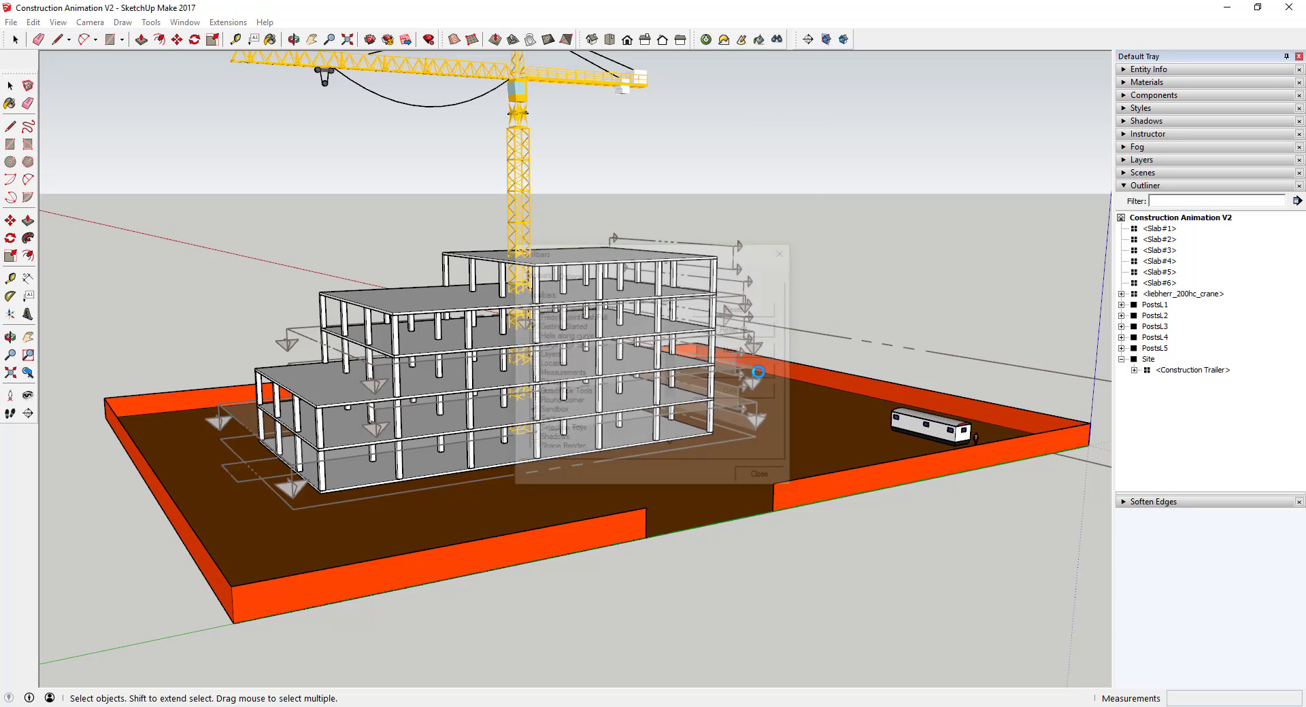
Toggle the section planes off and back on, and turn on the display of section cuts
{"action": "left_click", "coordinate": [827, 39]}
{"action": "left_click", "coordinate": [826, 40]}
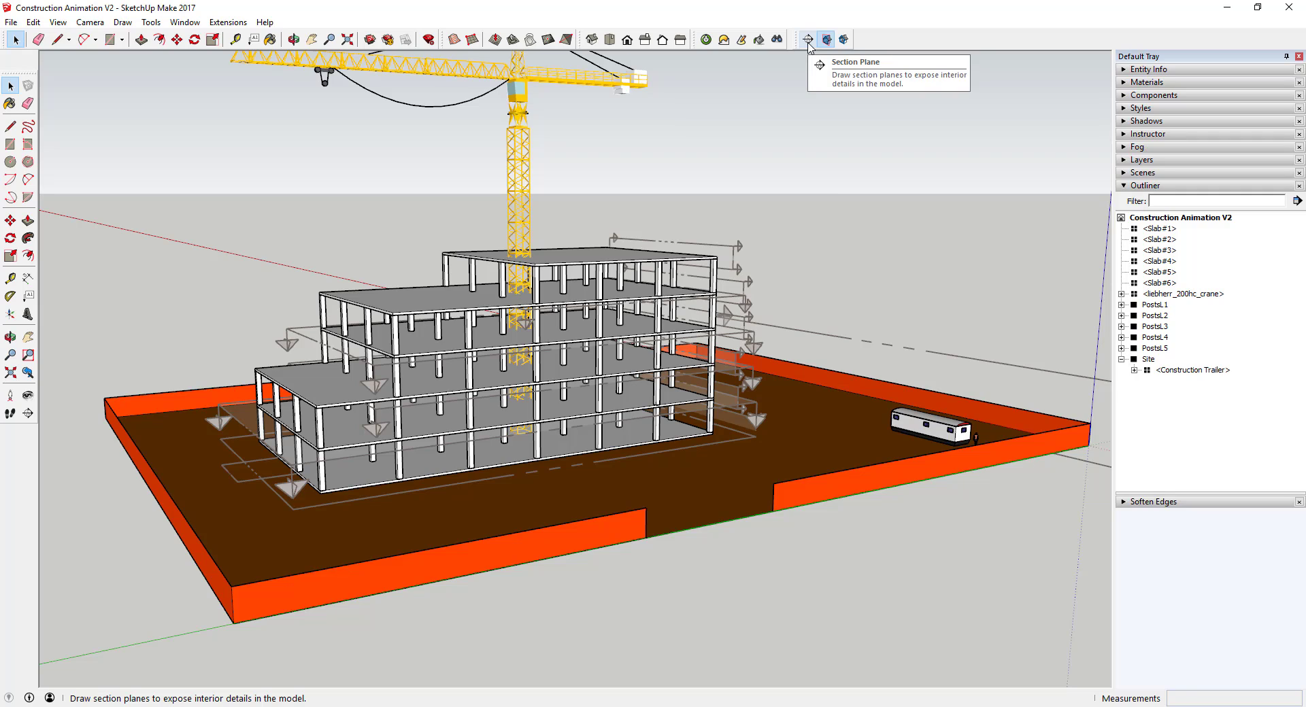
{"action": "left_click", "coordinate": [844, 39]}
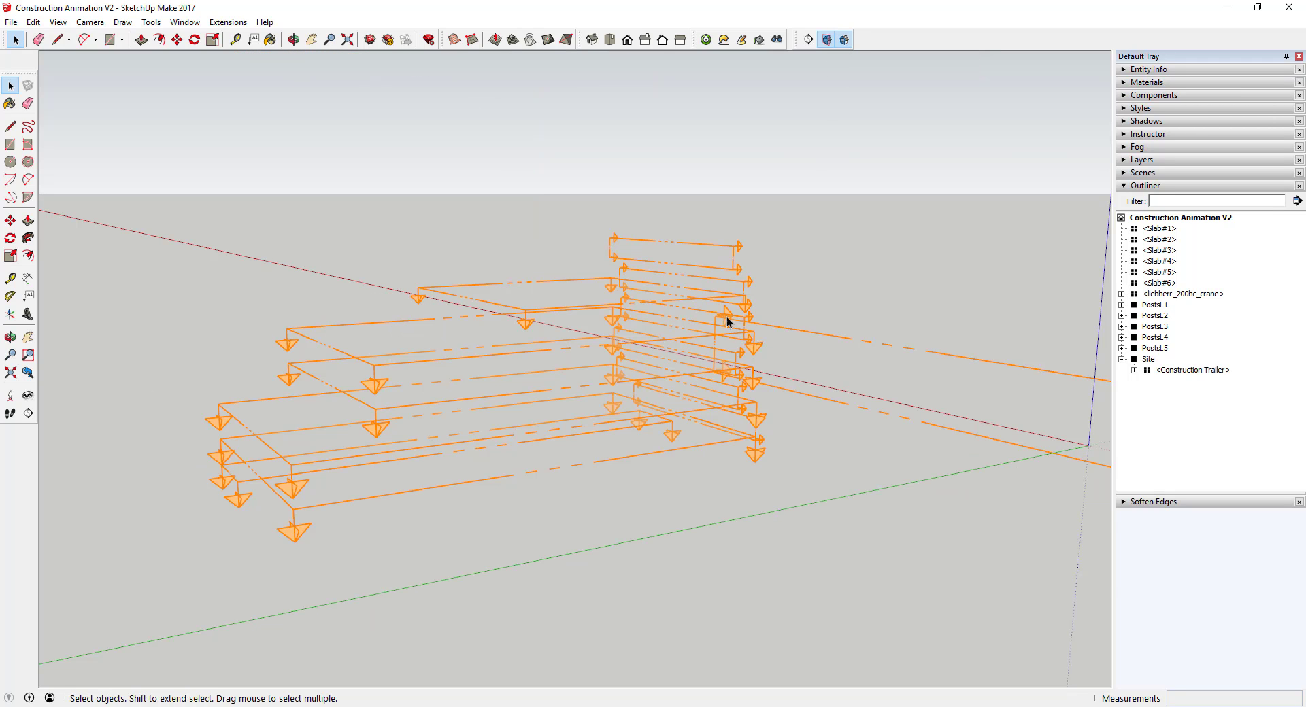
{"action": "middle_click_drag", "start_coordinate": [727, 323], "coordinate": [391, 396]}
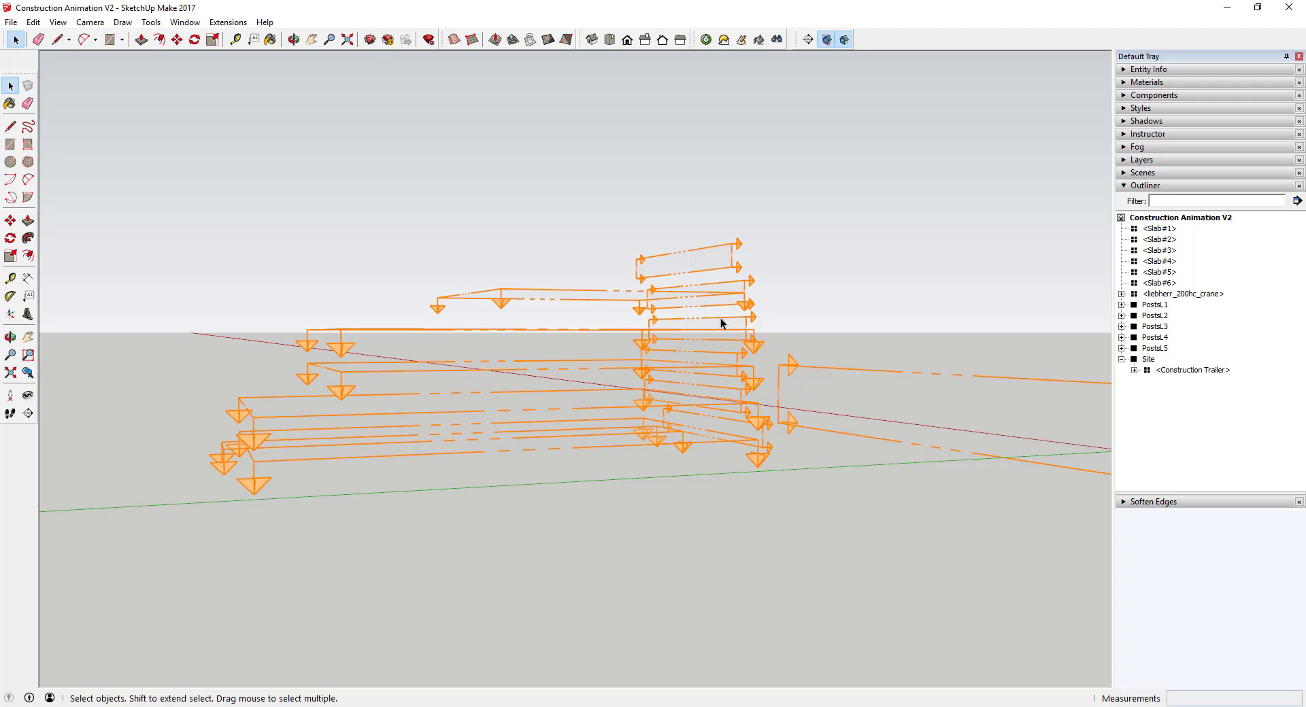
{"action": "middle_click_drag", "start_coordinate": [792, 312], "coordinate": [867, 354]}
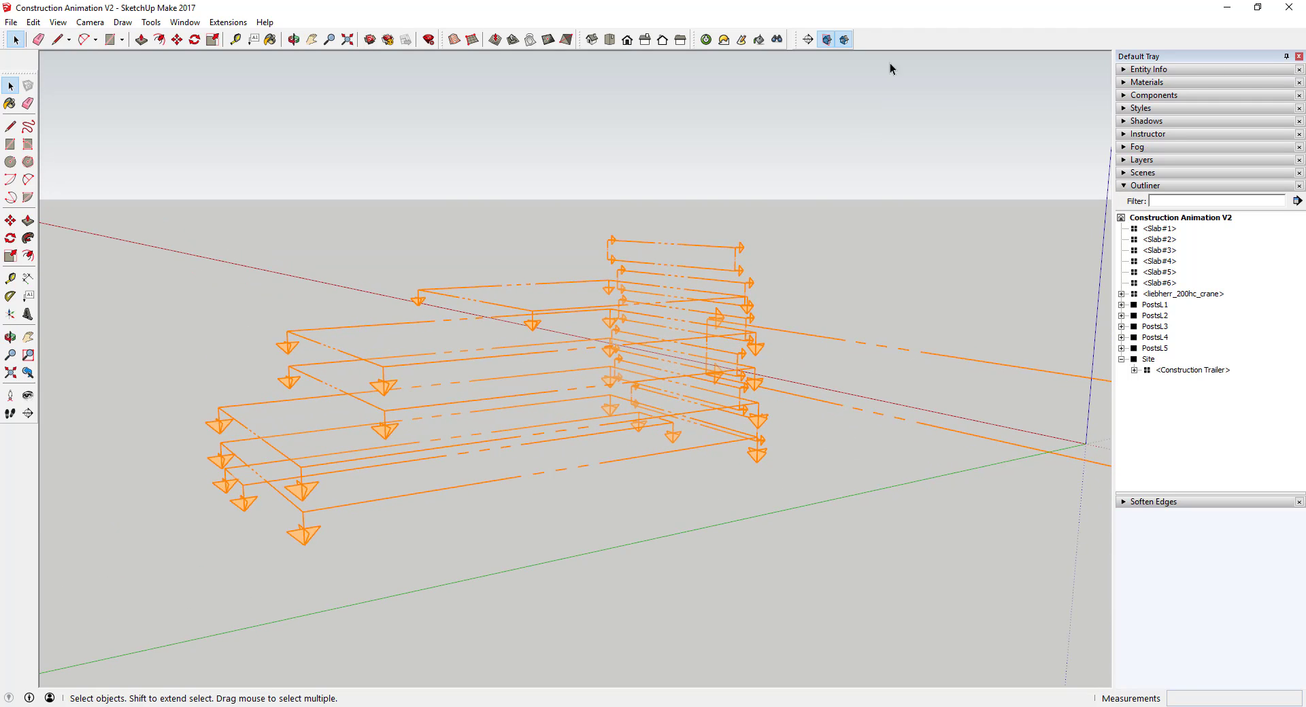
Turn off the section cuts and examine the complete building from several angles and distances
{"action": "left_click", "coordinate": [844, 40]}
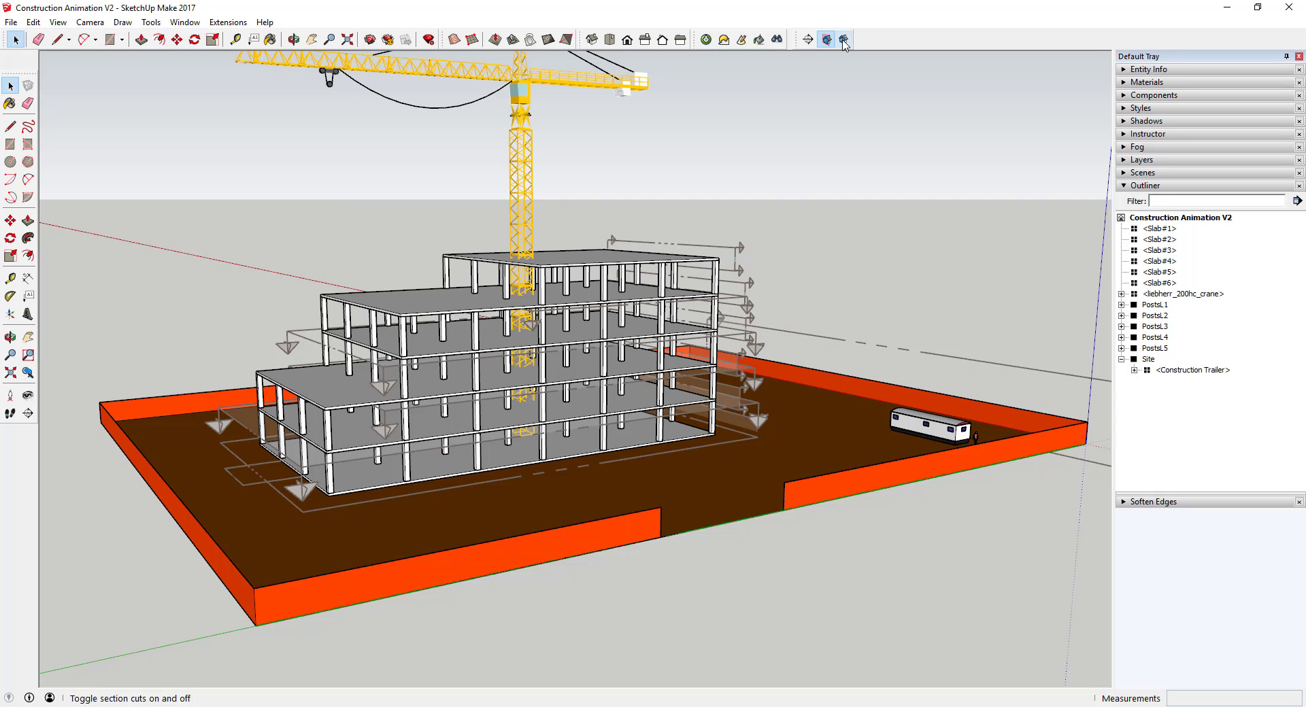
{"action": "scroll", "coordinate": [414, 357], "scroll_direction": "up", "scroll_amount": 5}
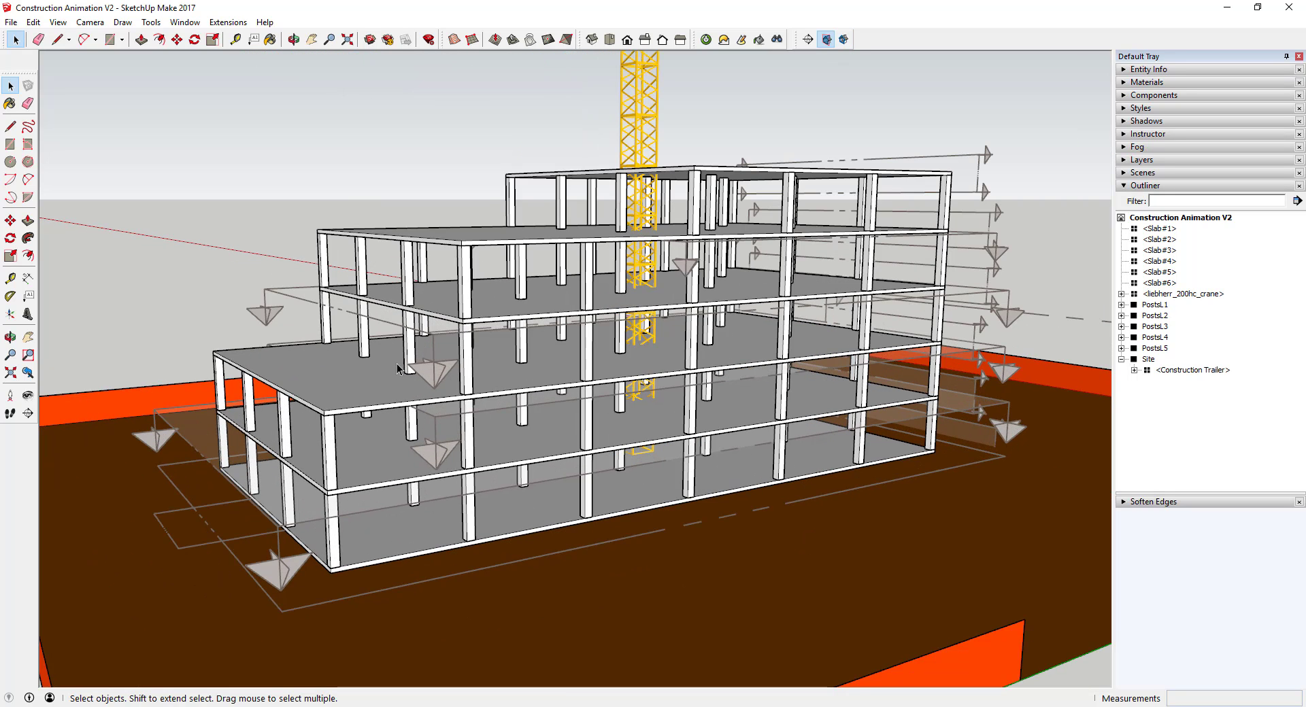
{"action": "middle_click_drag", "start_coordinate": [402, 369], "coordinate": [337, 380]}
{"action": "scroll", "coordinate": [333, 380], "scroll_direction": "down", "scroll_amount": 3}
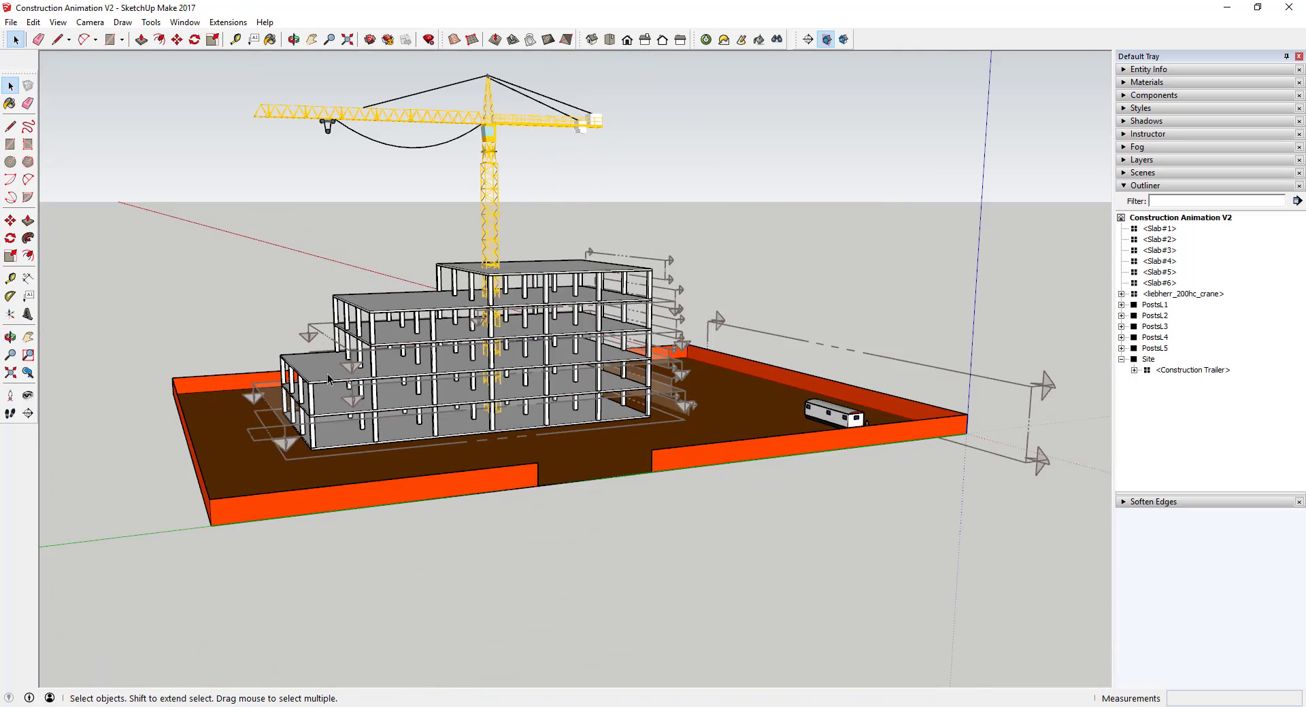
{"action": "scroll", "coordinate": [590, 414], "scroll_direction": "up", "scroll_amount": 3}
{"action": "middle_click_drag", "start_coordinate": [589, 413], "coordinate": [570, 174]}
Open the topmost slab for editing and delete its existing section plane
{"action": "double_click", "coordinate": [578, 178]}
{"action": "left_click", "coordinate": [701, 178]}
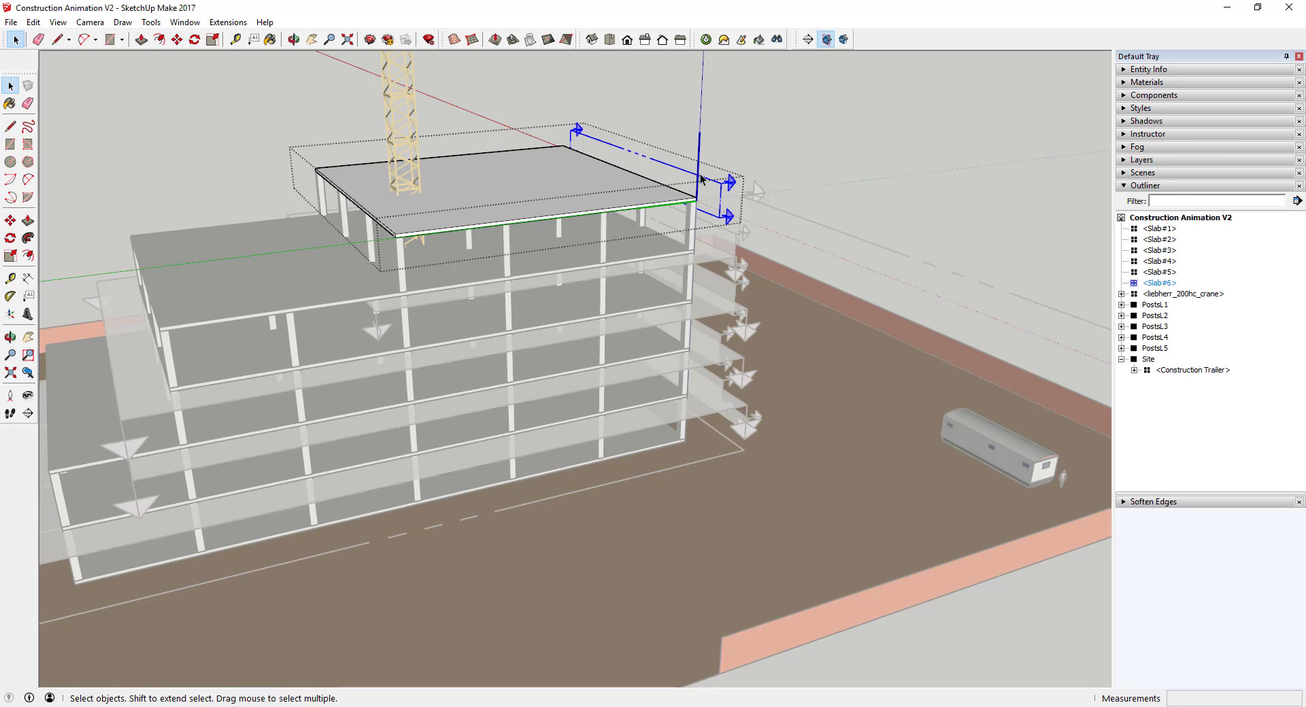
{"action": "key", "text": "Delete"}
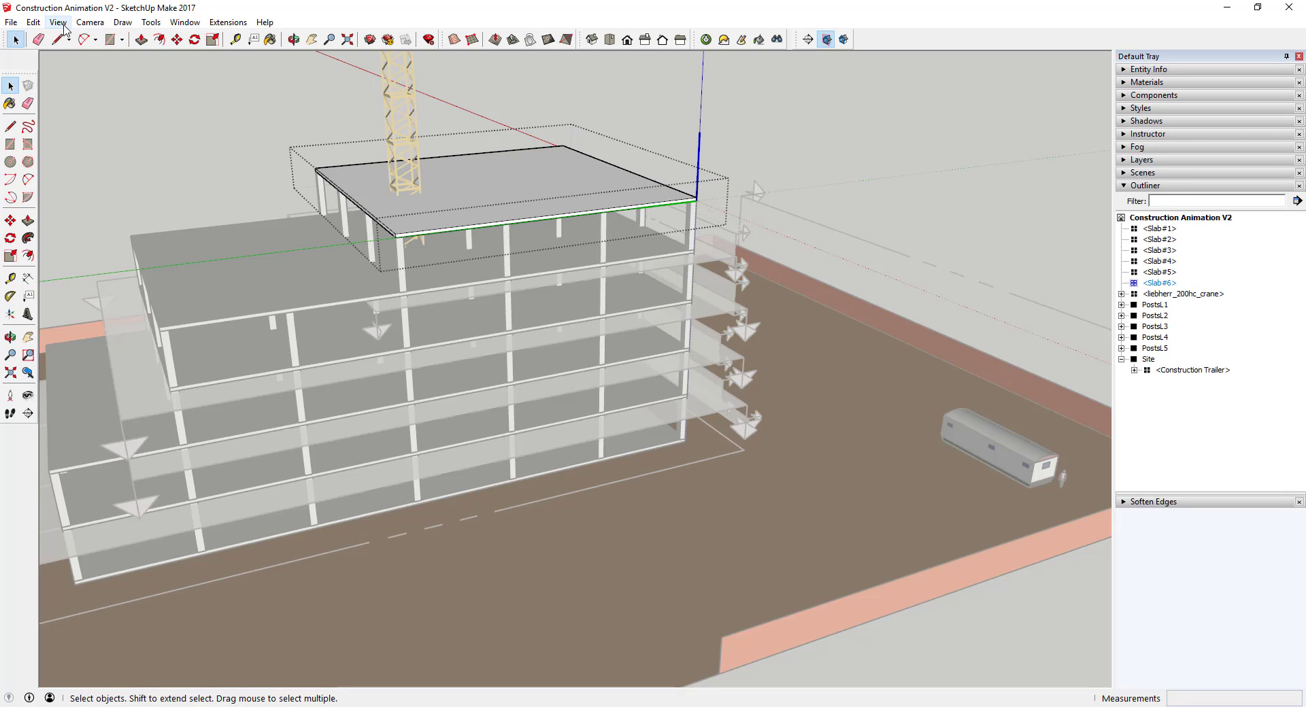
Place a new section plane on the top slab's end face and move it just beyond the slab's opposite end
{"action": "left_click", "coordinate": [808, 39]}
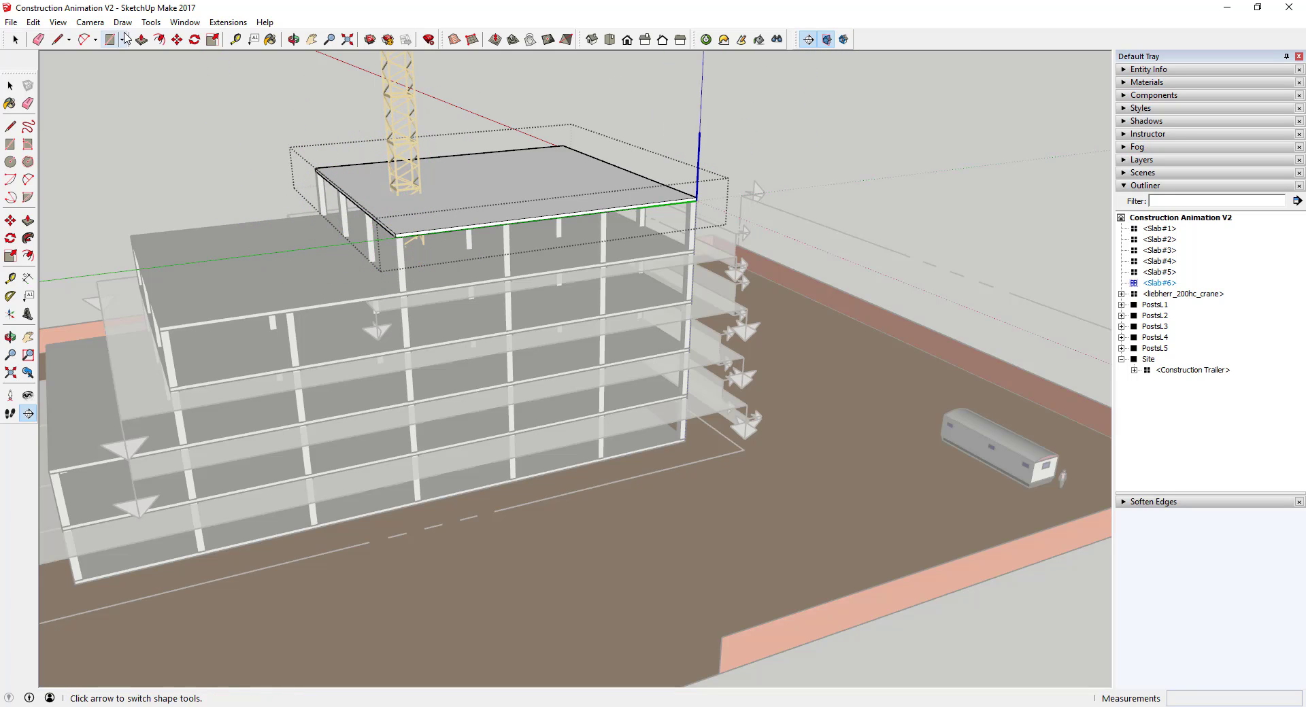
{"action": "left_click", "coordinate": [351, 205]}
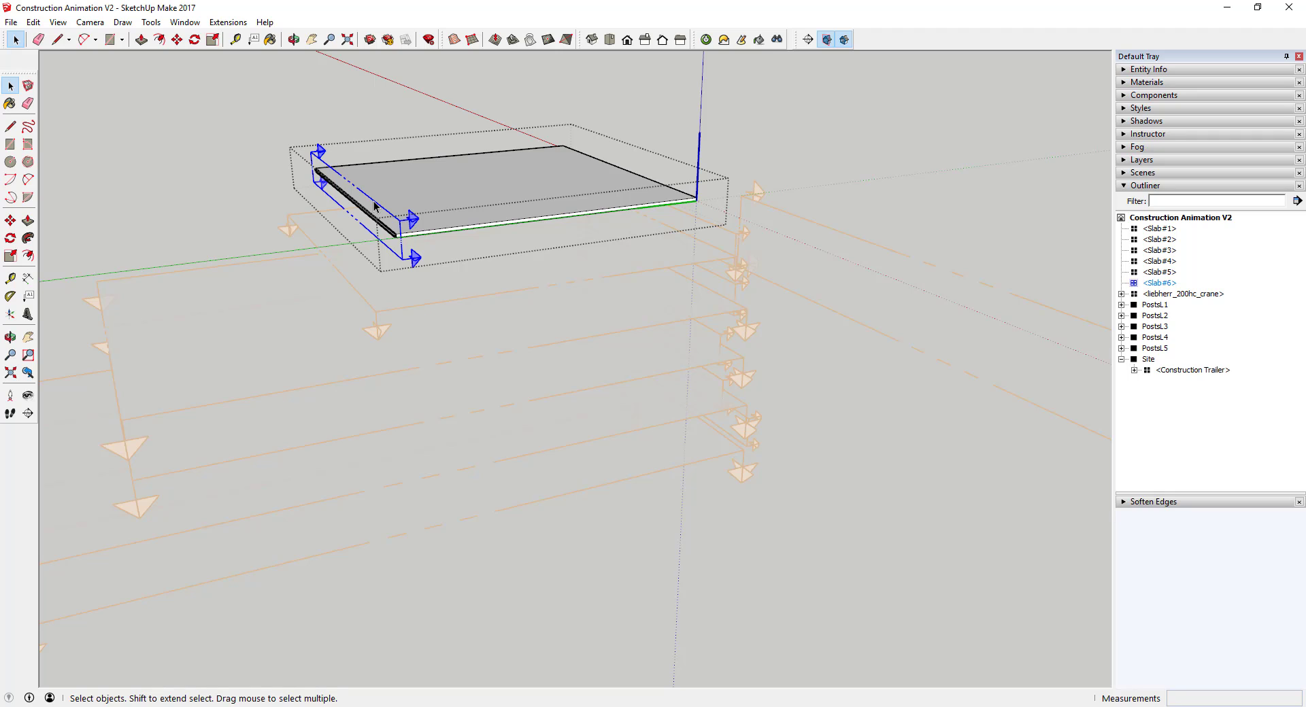
{"action": "key", "text": "m"}
{"action": "left_click_drag", "start_coordinate": [374, 206], "coordinate": [680, 195]}
{"action": "middle_click_drag", "start_coordinate": [680, 195], "coordinate": [776, 169]}
{"action": "scroll", "coordinate": [775, 172], "scroll_direction": "up", "scroll_amount": 3}
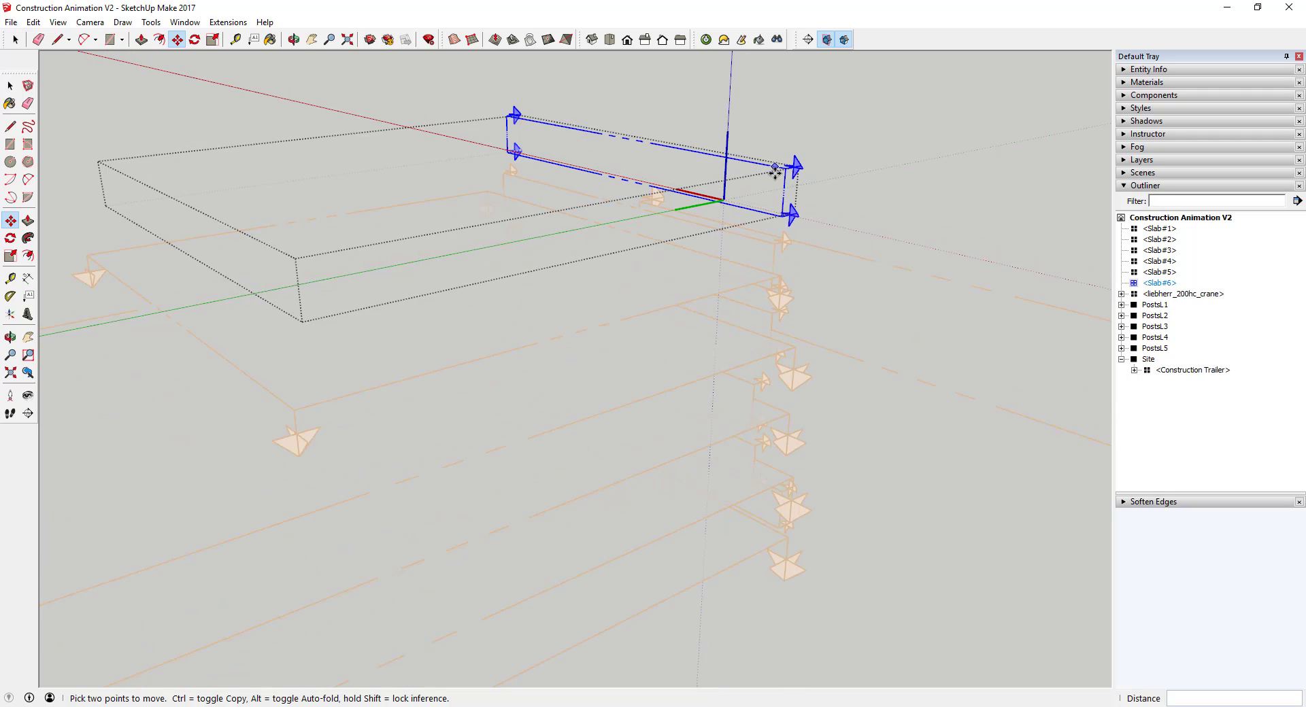
{"action": "scroll", "coordinate": [776, 171], "scroll_direction": "up", "scroll_amount": 2}
{"action": "key", "text": "space"}
{"action": "scroll", "coordinate": [767, 163], "scroll_direction": "up", "scroll_amount": 2}
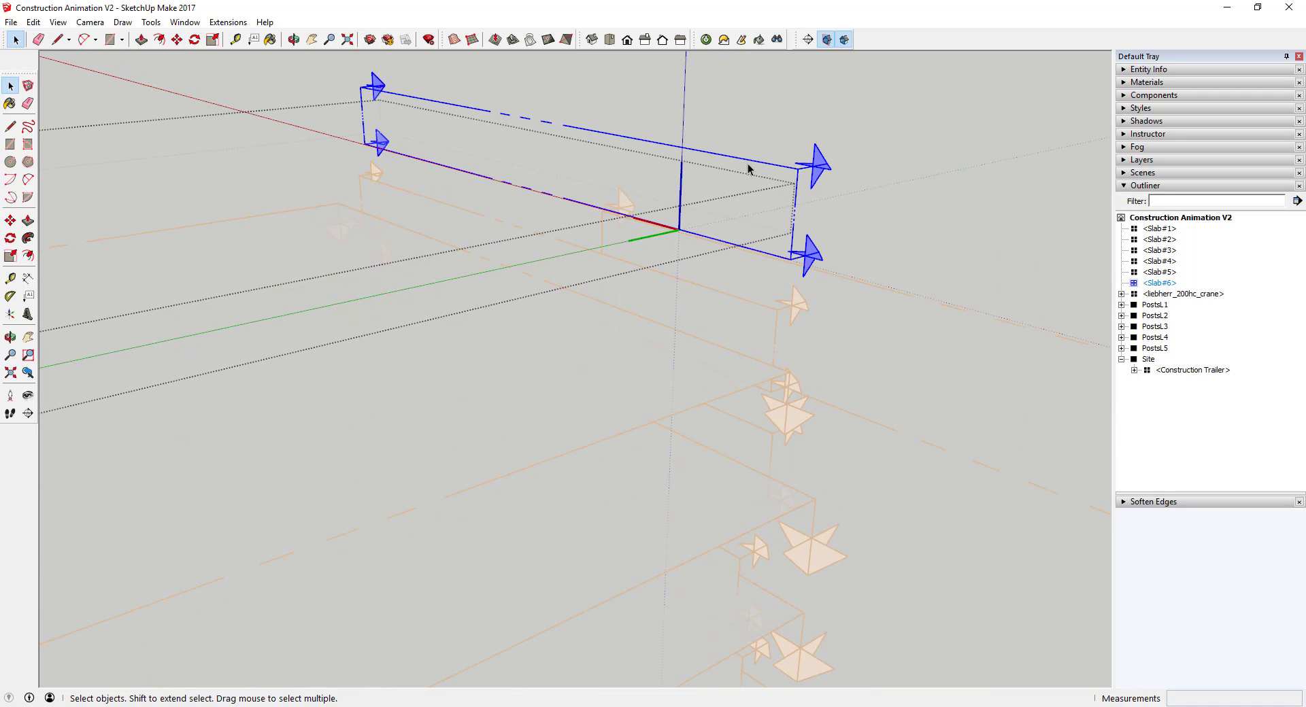
{"action": "scroll", "coordinate": [731, 197], "scroll_direction": "down", "scroll_amount": 3}
{"action": "mouse_move", "coordinate": [708, 216]}
{"action": "middle_mouse_down"}
{"action": "mouse_move", "coordinate": [697, 206]}
{"action": "mouse_move", "coordinate": [713, 198]}
{"action": "middle_mouse_up"}
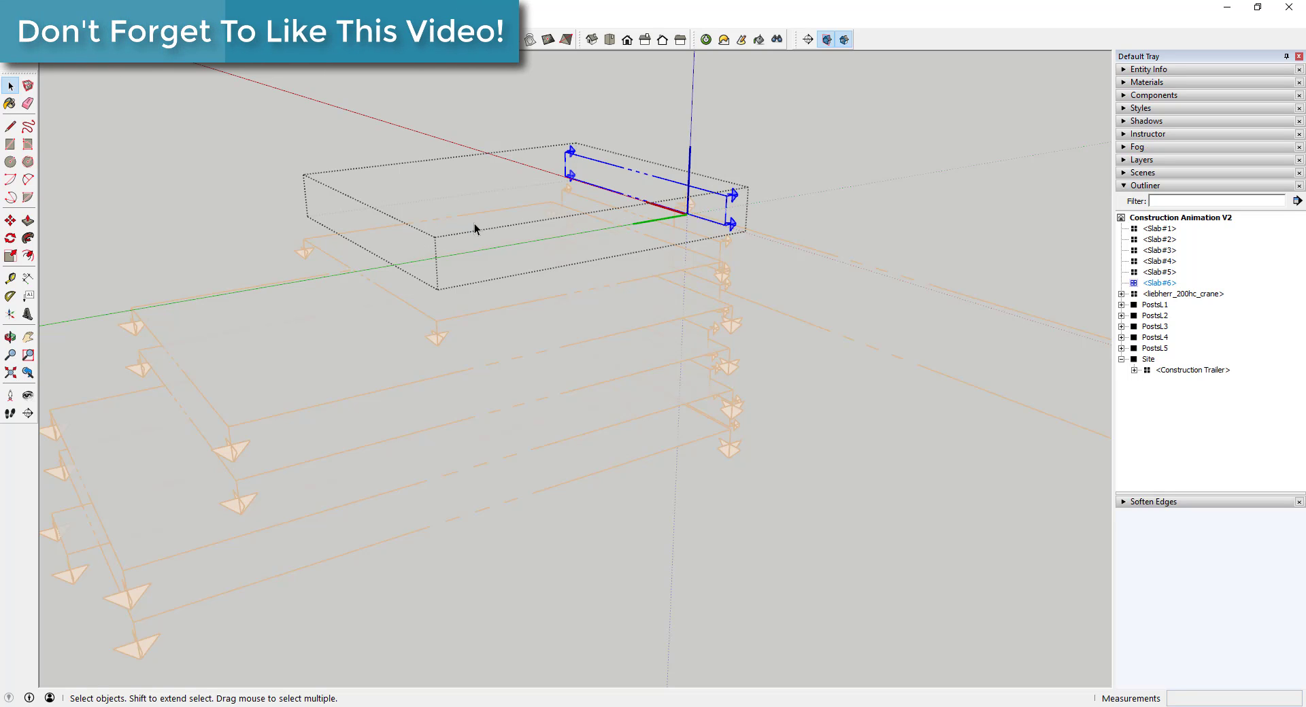
Leave the slab, frame the whole site with every part cut away, and add the first animation scene
{"action": "middle_click_drag", "start_coordinate": [794, 176], "coordinate": [743, 335]}
{"action": "left_click", "coordinate": [753, 331]}
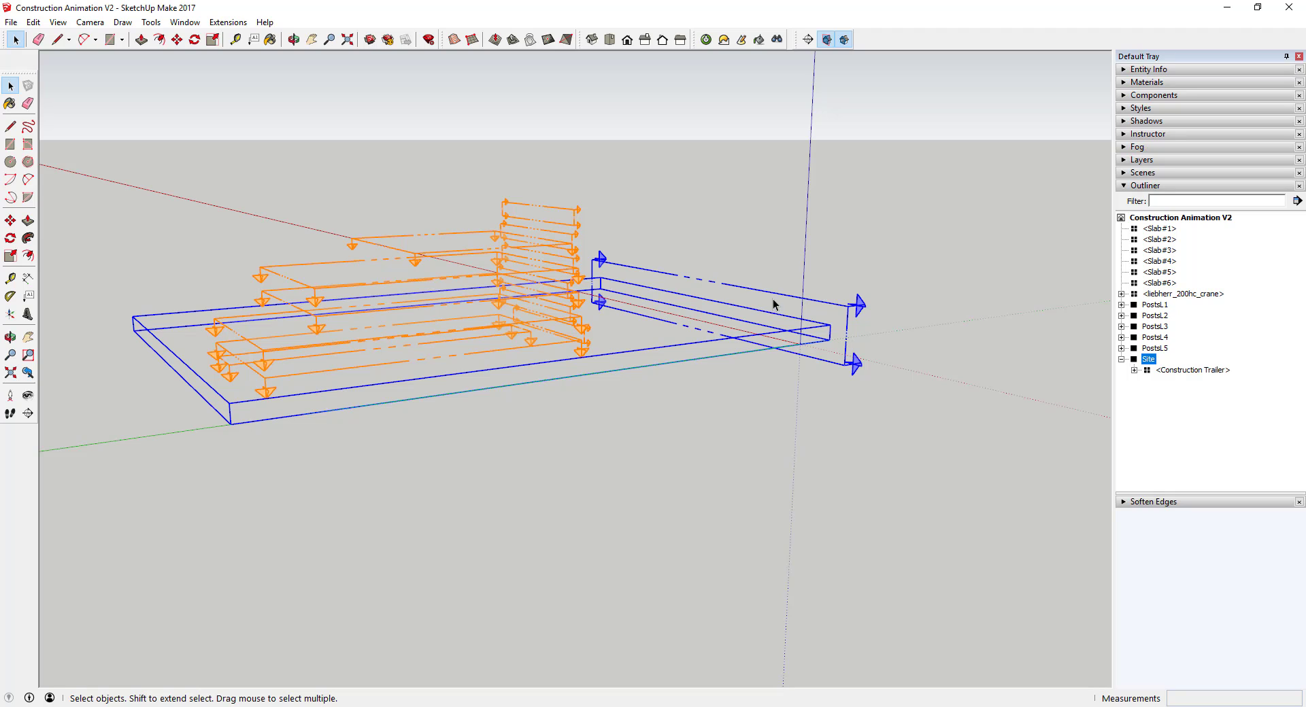
{"action": "scroll", "coordinate": [791, 305], "scroll_direction": "up", "scroll_amount": 2}
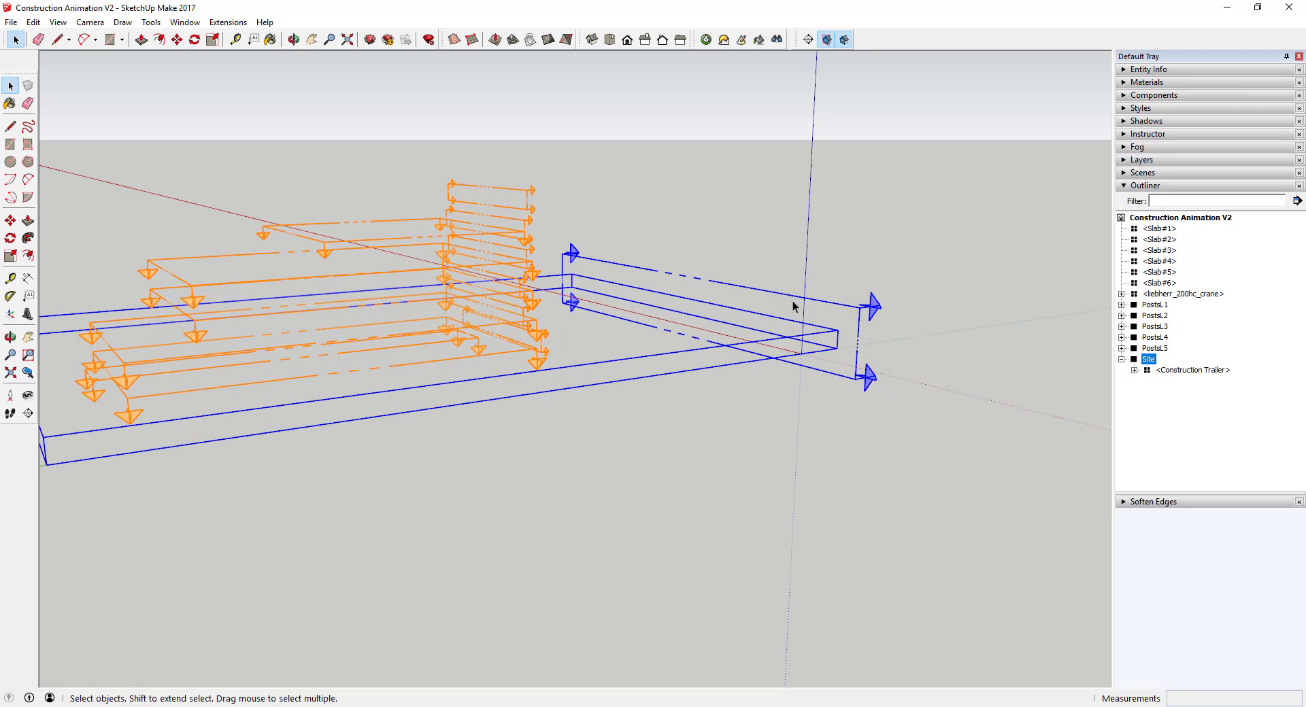
{"action": "middle_click_drag", "start_coordinate": [439, 367], "coordinate": [556, 365]}
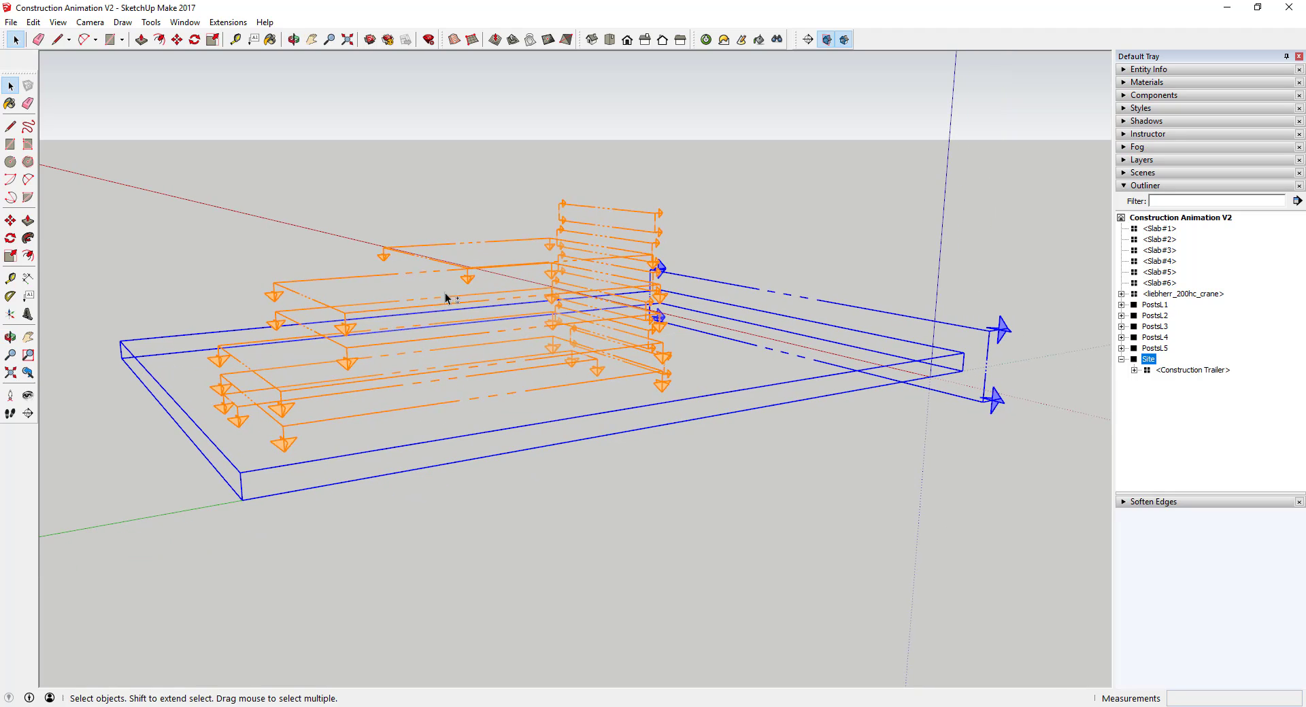
{"action": "left_click", "coordinate": [58, 22]}
{"action": "mouse_move", "coordinate": [77, 238]}
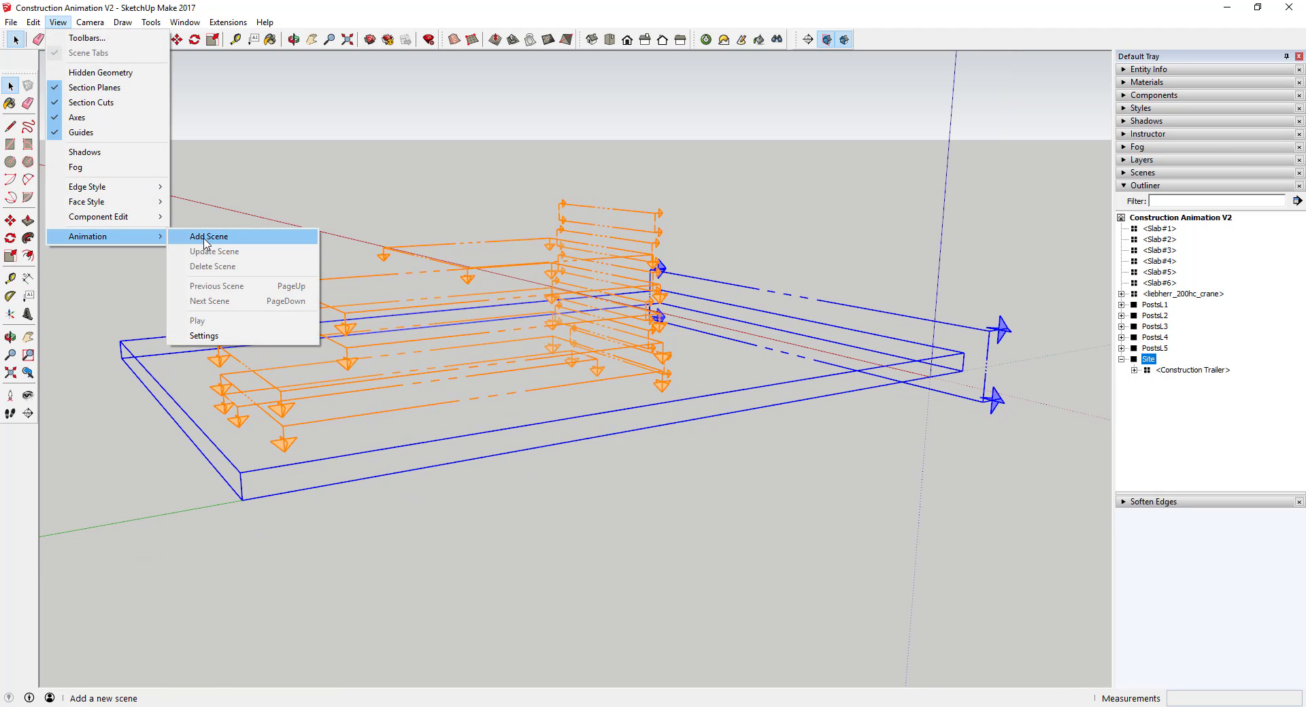
{"action": "left_click", "coordinate": [201, 236]}
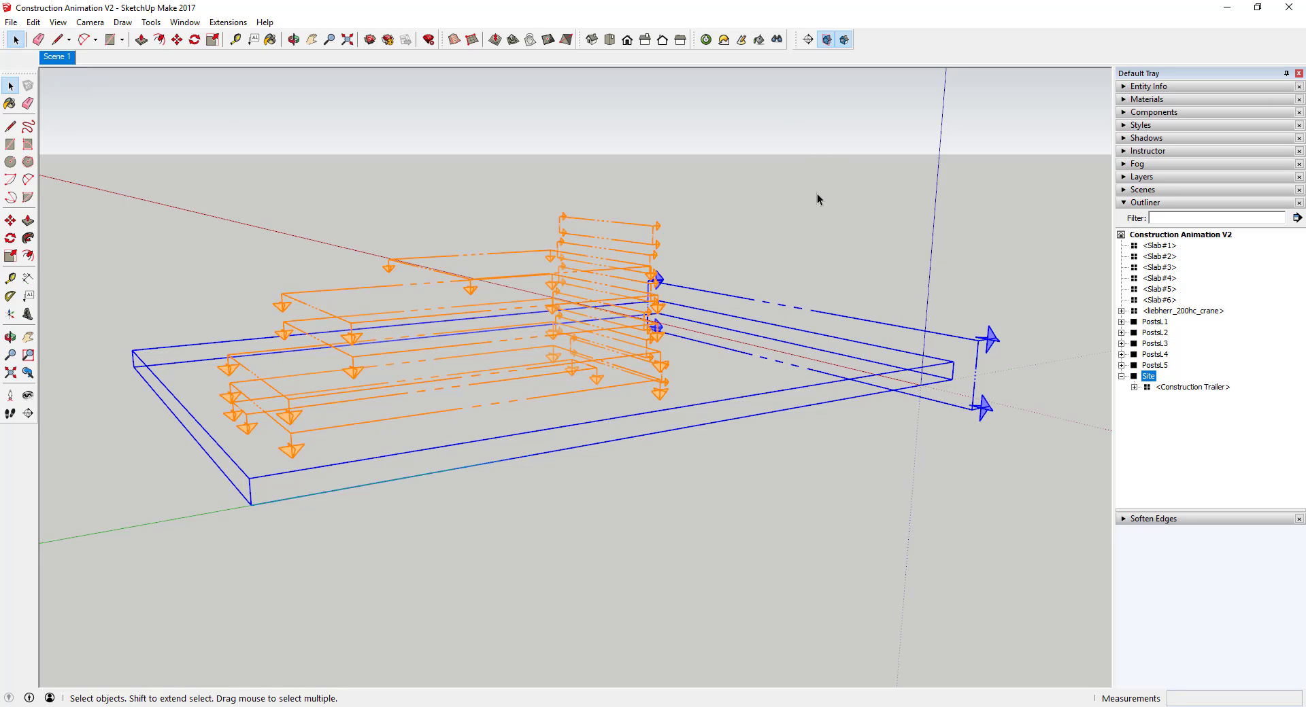
{"action": "left_click", "coordinate": [54, 61]}
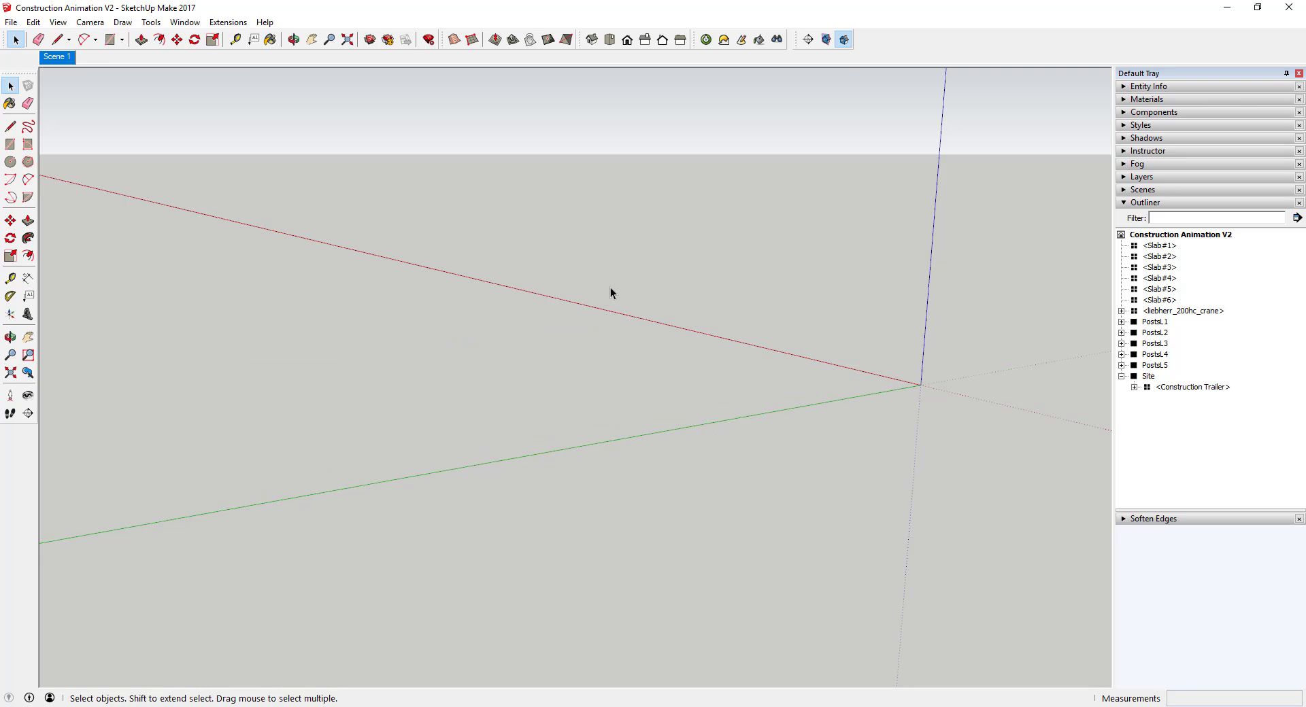
Show the section planes again, open the Site group and deactivate the cut of its section plane
{"action": "left_click", "coordinate": [826, 40]}
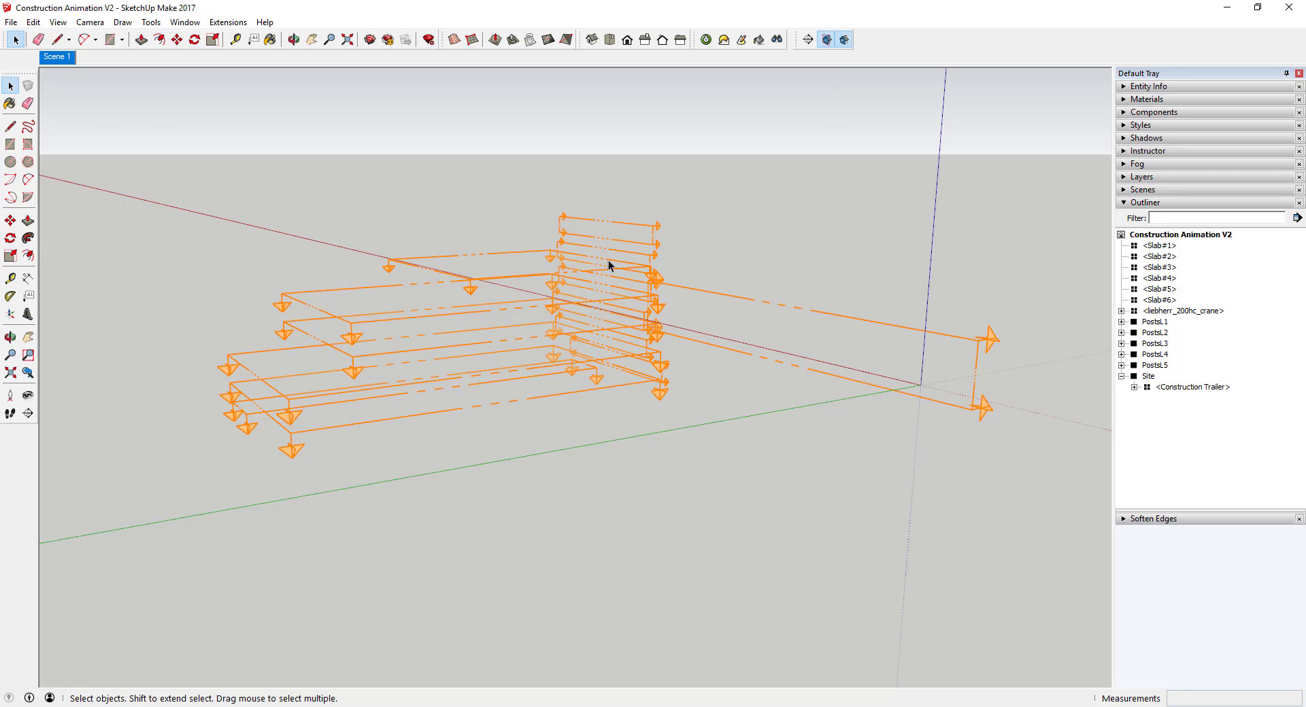
{"action": "middle_click_drag", "start_coordinate": [586, 374], "coordinate": [599, 292]}
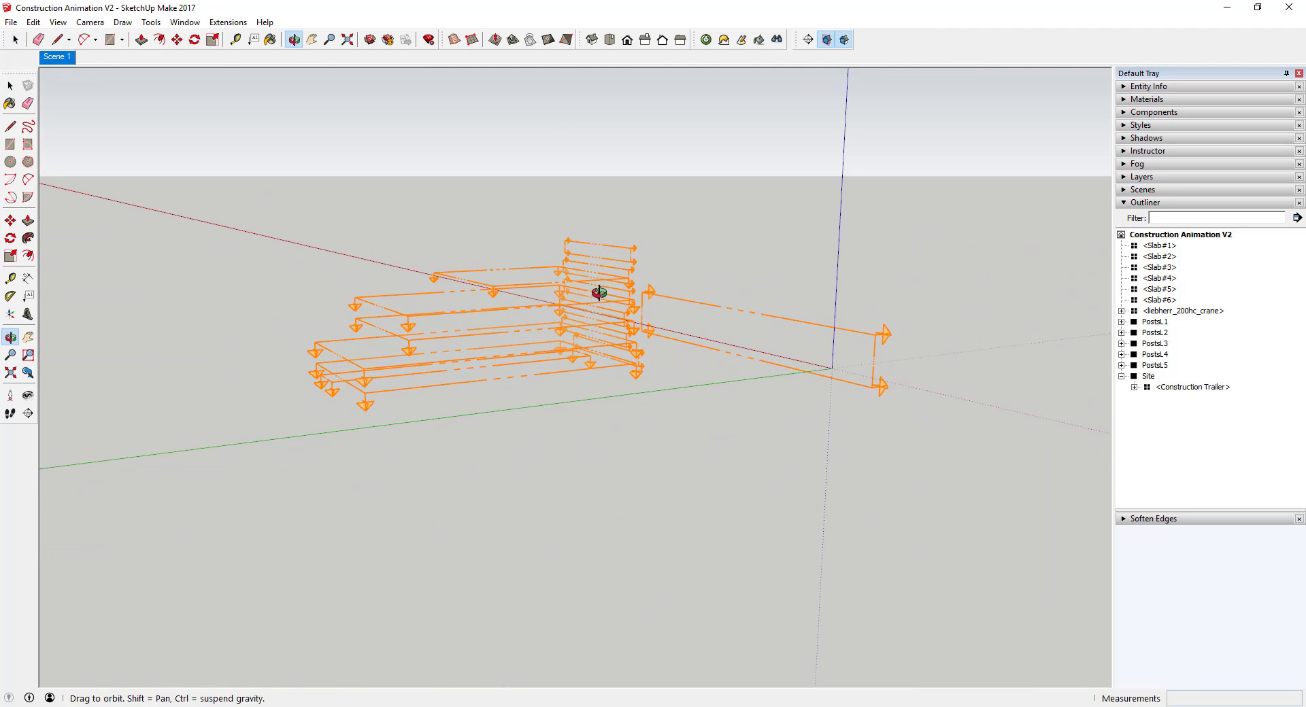
{"action": "left_click", "coordinate": [774, 315]}
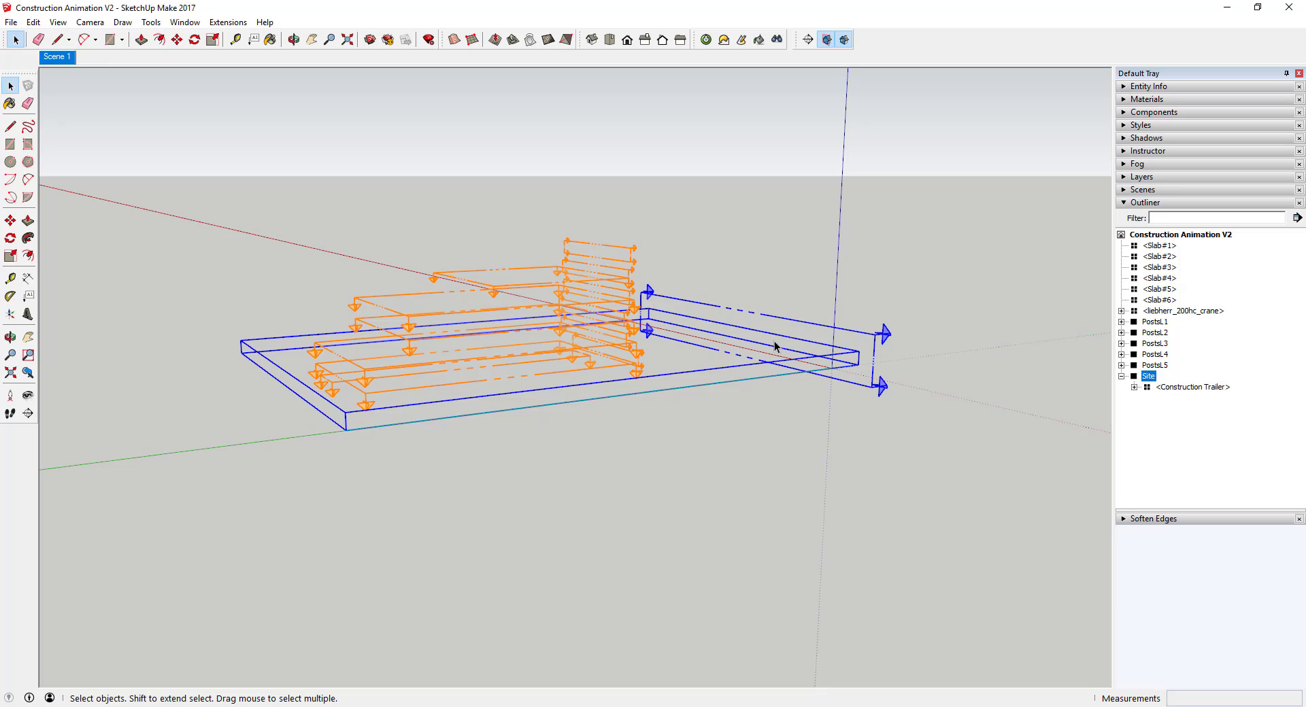
{"action": "double_click", "coordinate": [785, 330]}
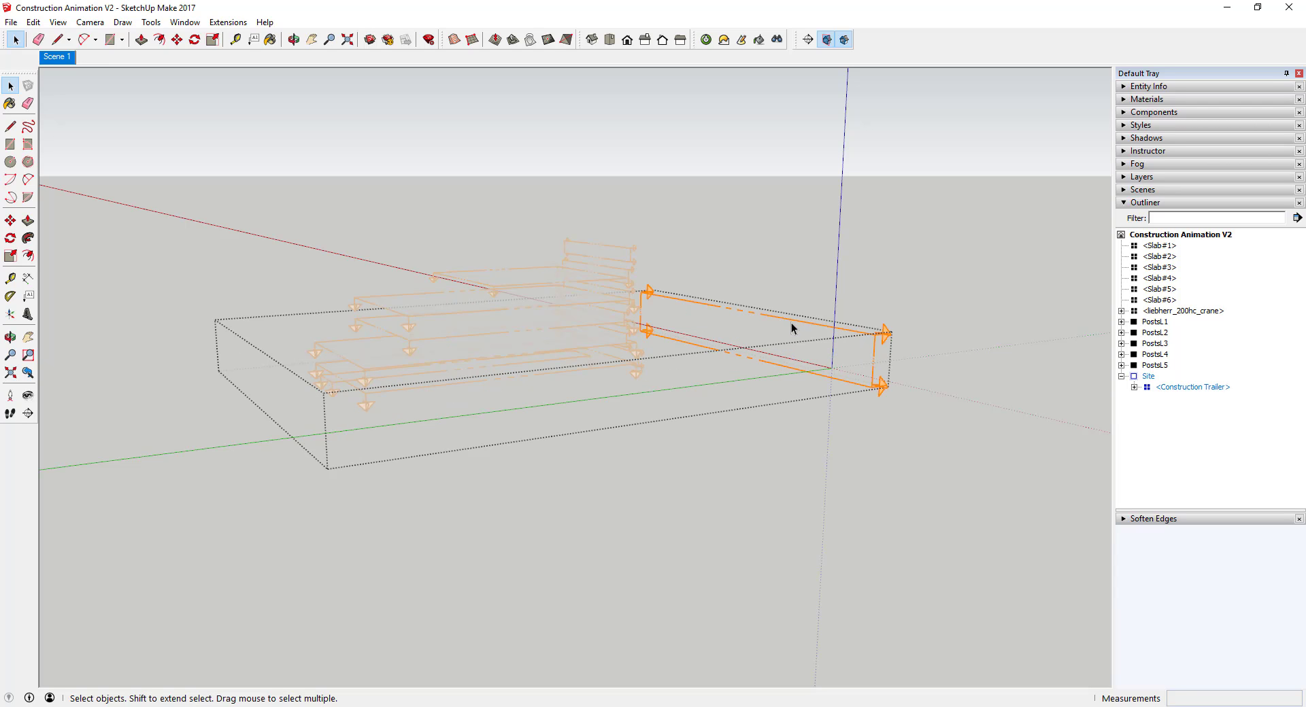
{"action": "left_click", "coordinate": [791, 327]}
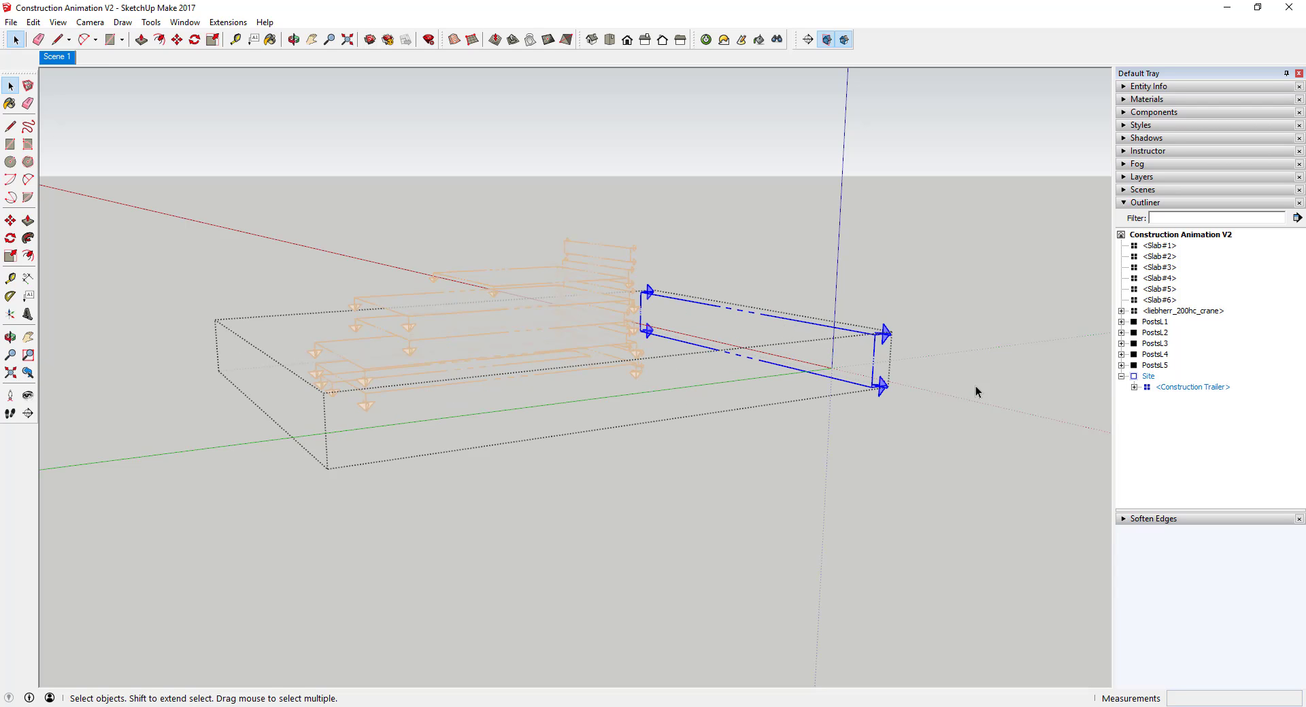
{"action": "right_click", "coordinate": [773, 317]}
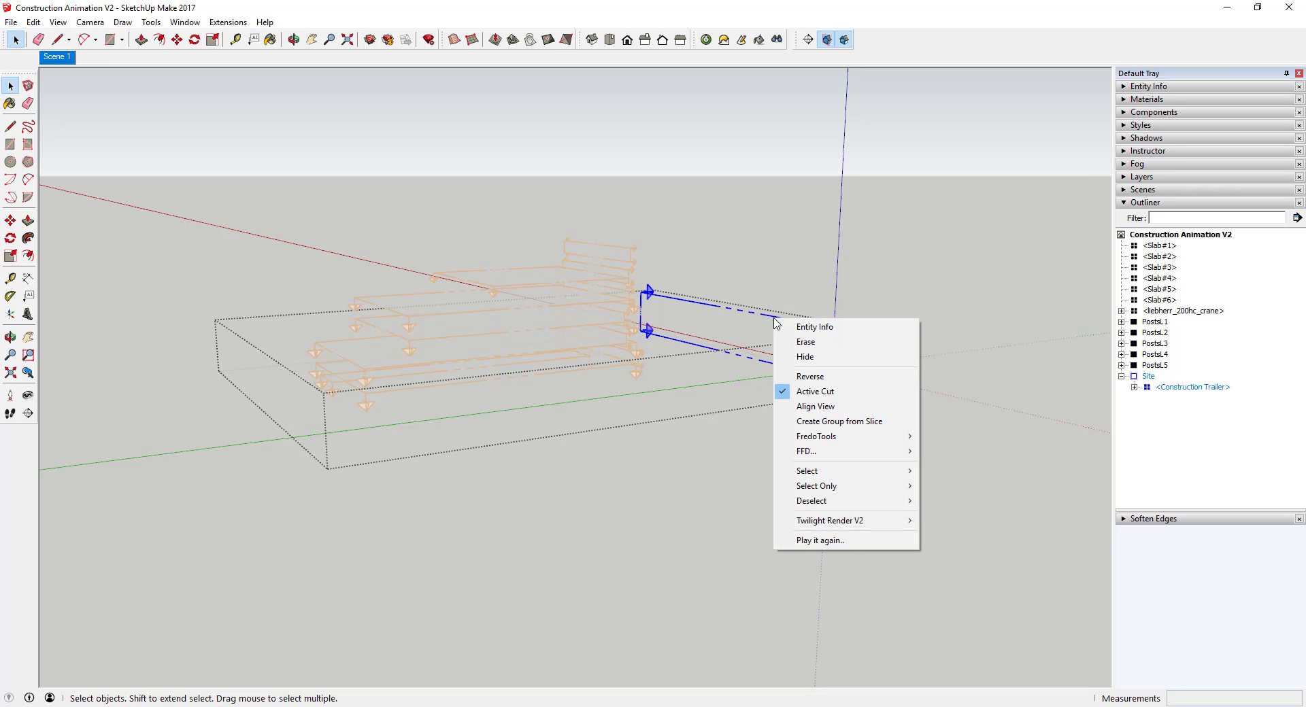
{"action": "left_click", "coordinate": [821, 393]}
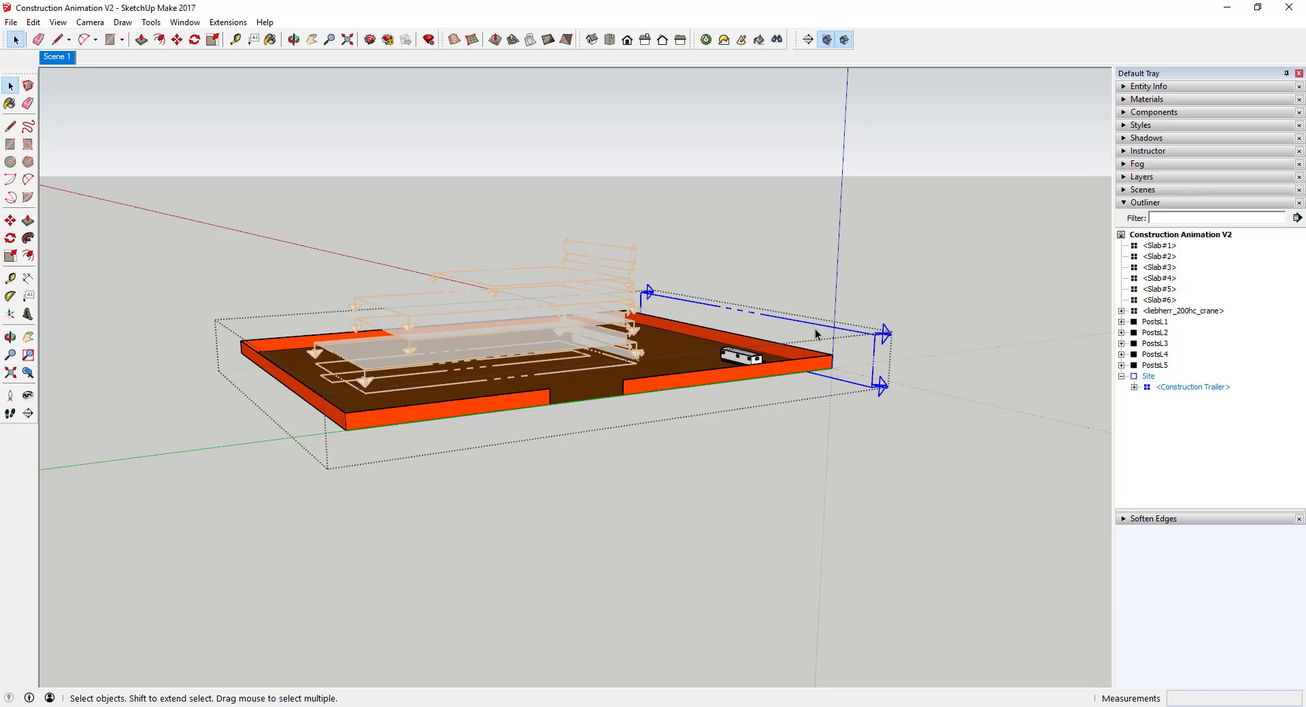
Make the Site section plane's cut active again and deactivate it once more
{"action": "right_click", "coordinate": [816, 334]}
{"action": "left_click", "coordinate": [846, 406]}
{"action": "right_click", "coordinate": [778, 332]}
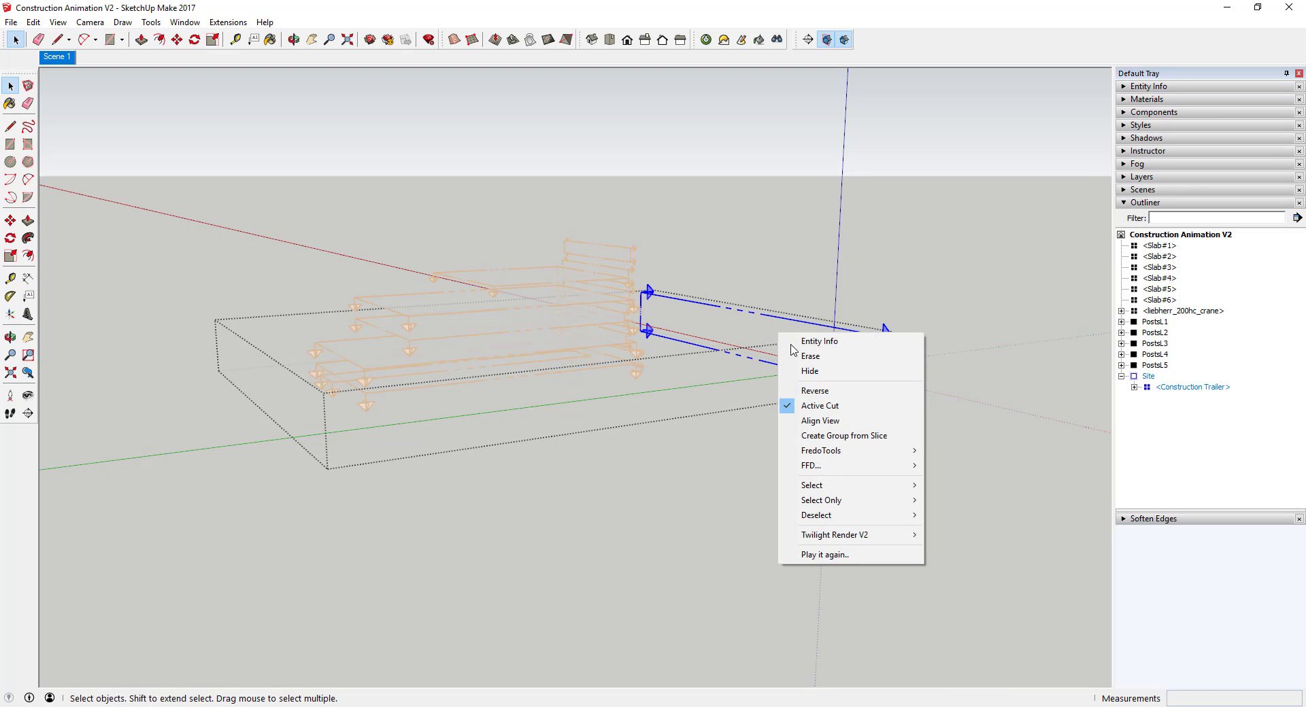
{"action": "left_click", "coordinate": [816, 407]}
Reframe the uncut site from a slightly higher angle and add it as the second scene
{"action": "middle_click_drag", "start_coordinate": [789, 343], "coordinate": [847, 305]}
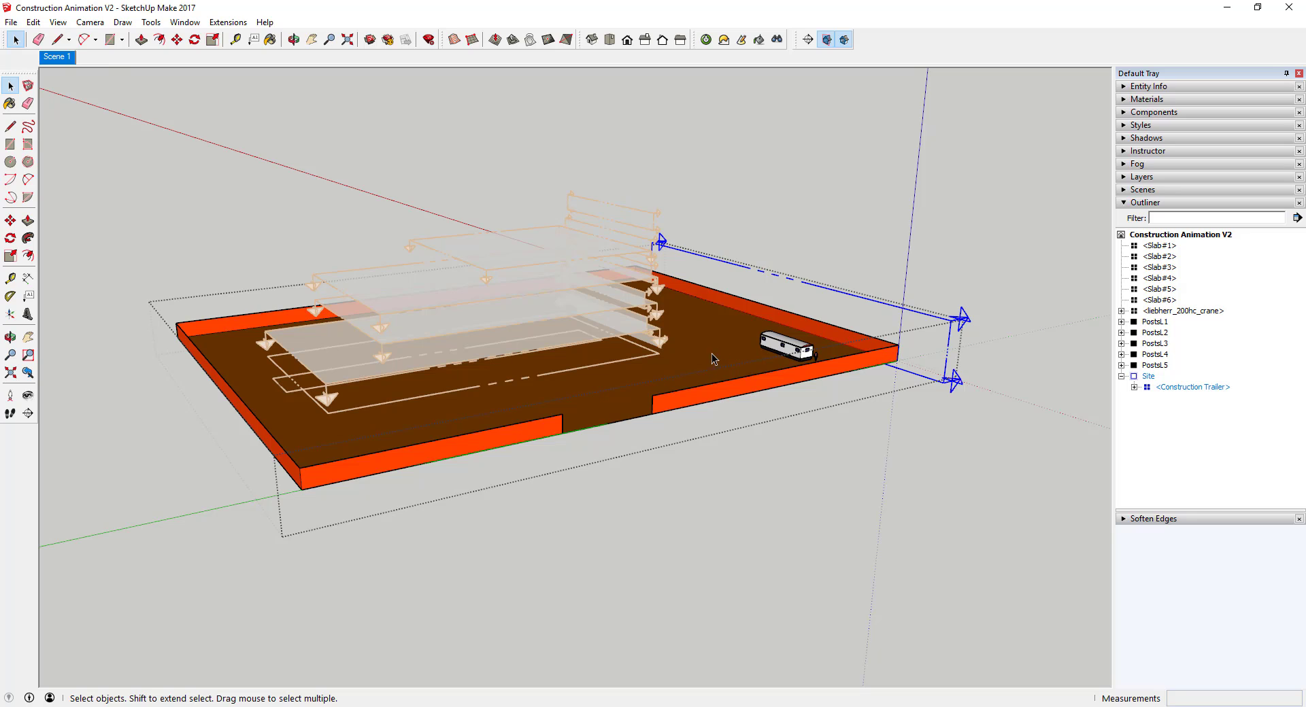
{"action": "right_click", "coordinate": [59, 61]}
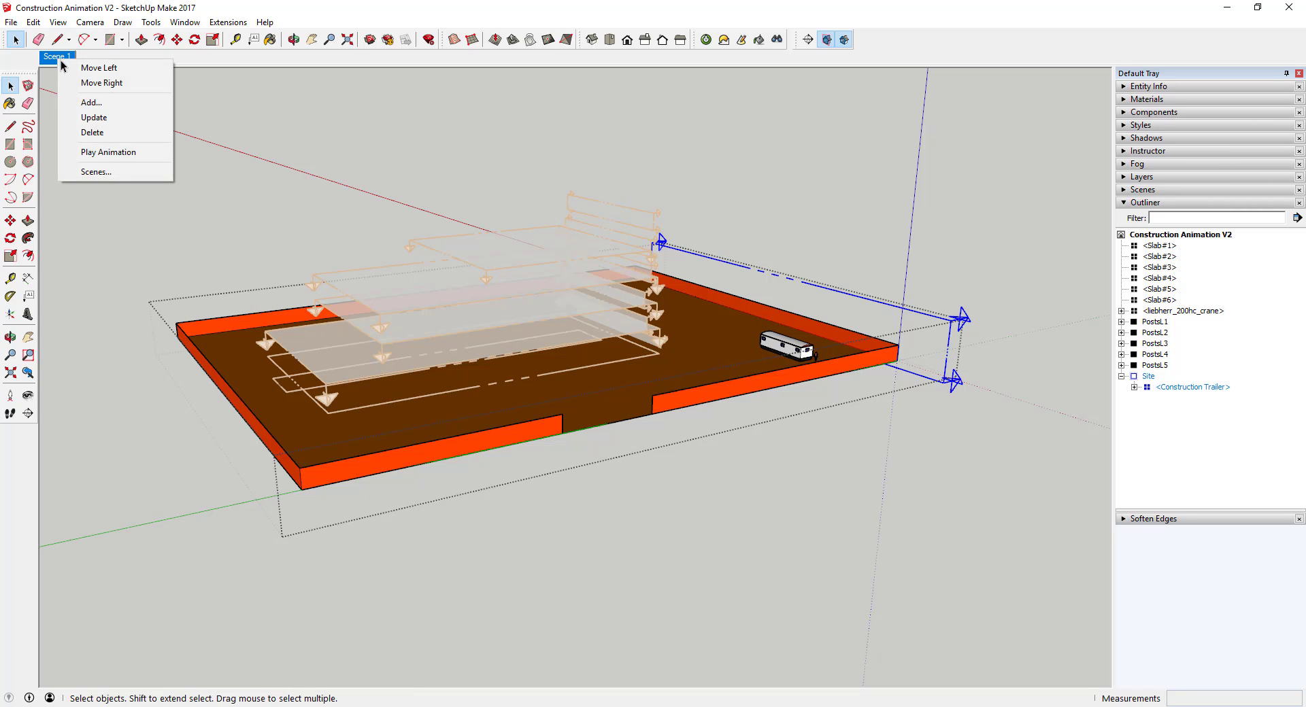
{"action": "left_click", "coordinate": [100, 103]}
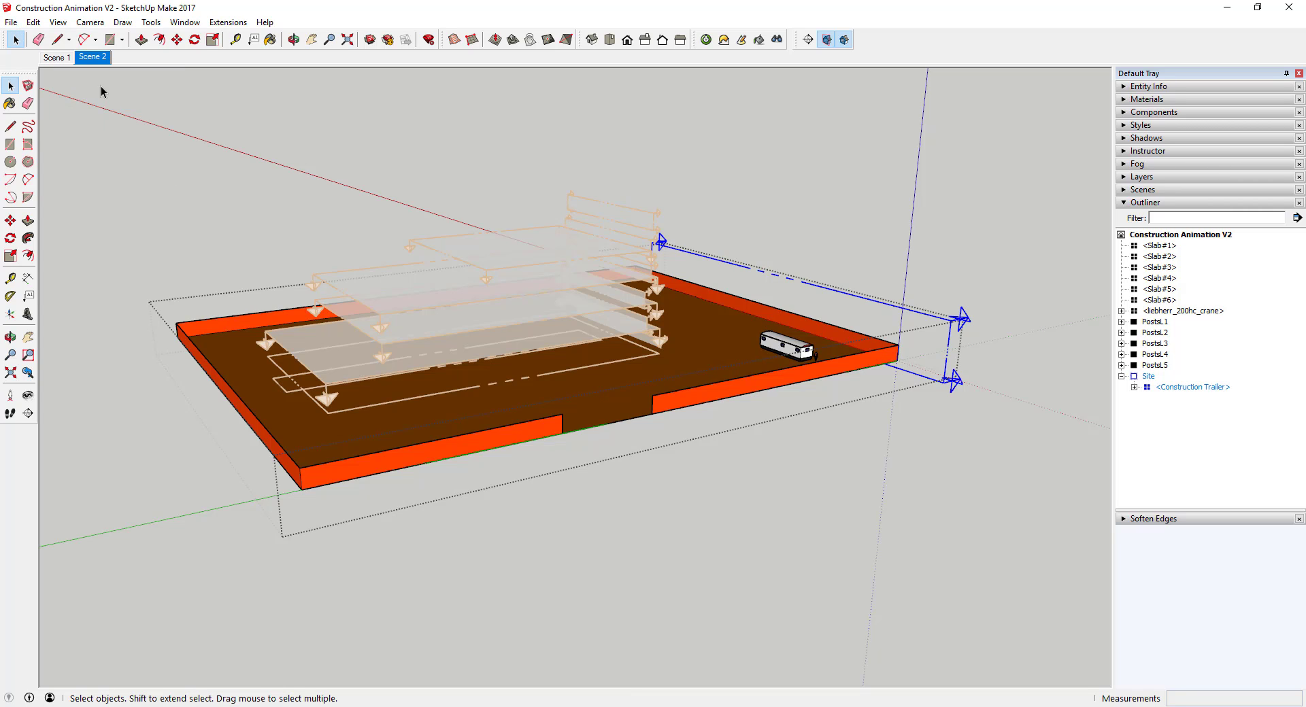
Switch back and forth between the first and second scenes to preview the site's transition
{"action": "left_click", "coordinate": [60, 59]}
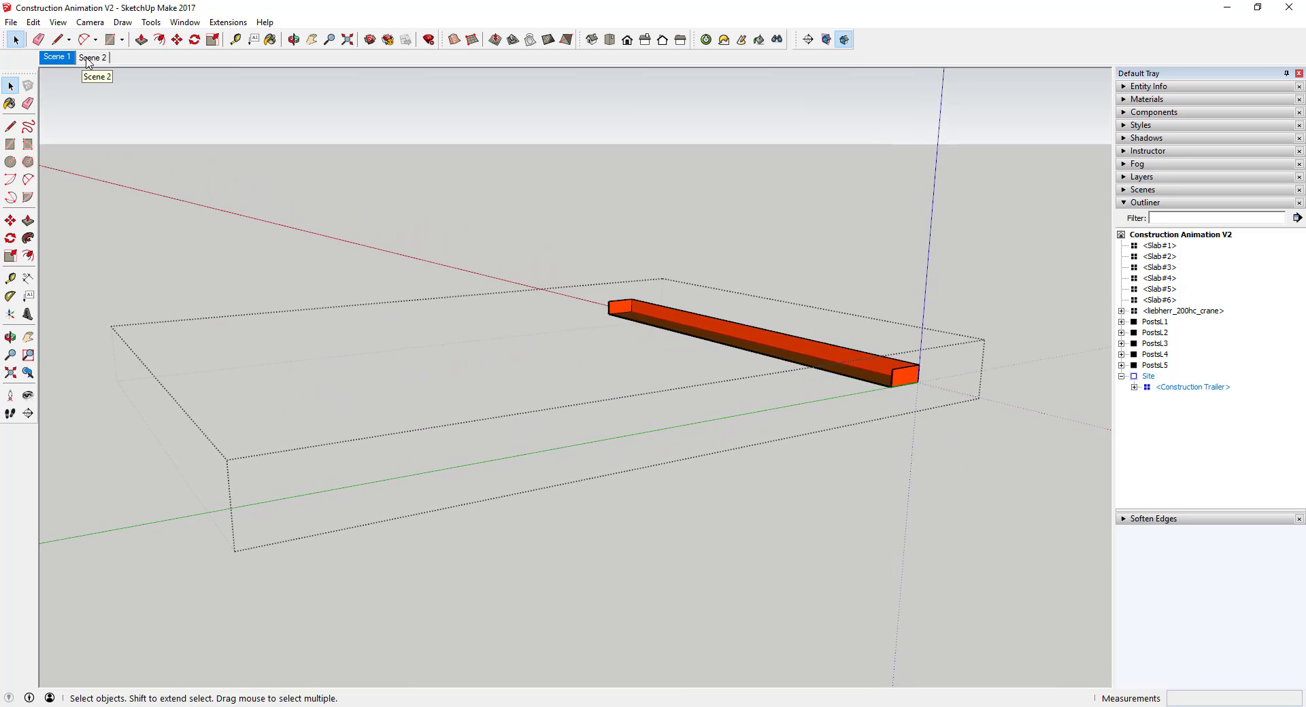
{"action": "left_click", "coordinate": [88, 59]}
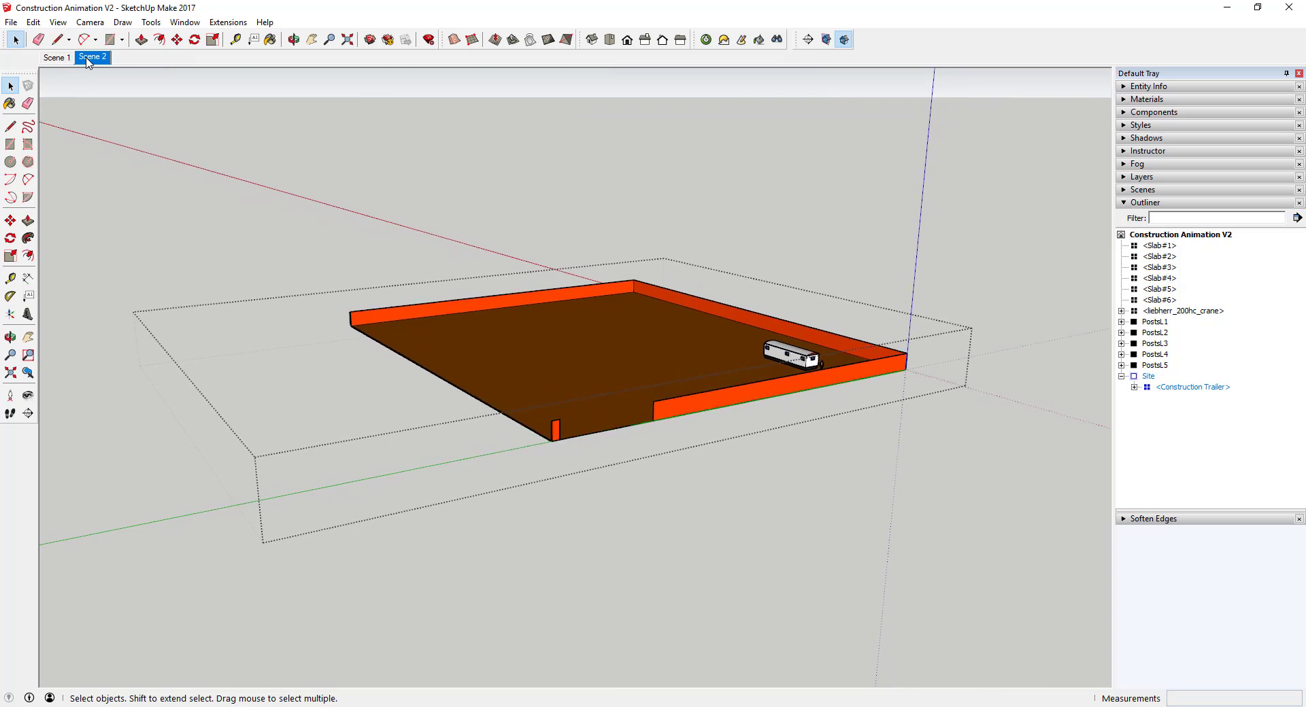
{"action": "key", "text": "Page_Up"}
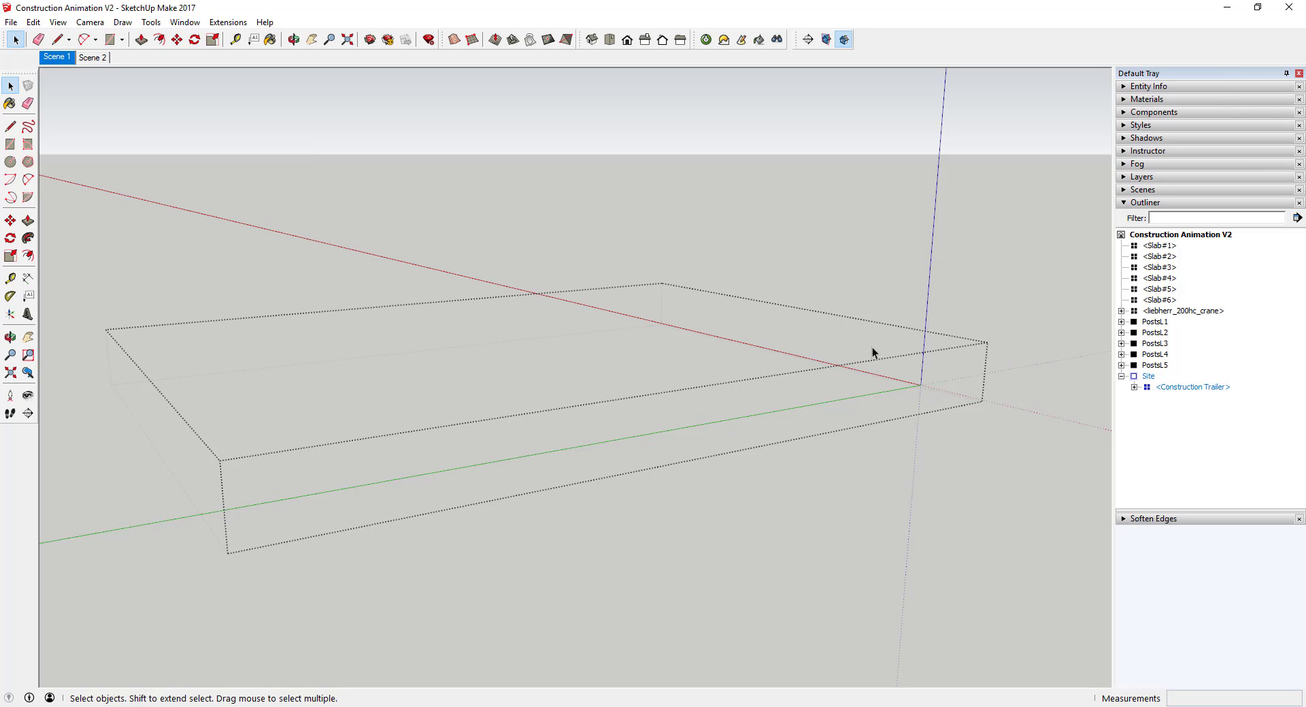
{"action": "left_click", "coordinate": [84, 59]}
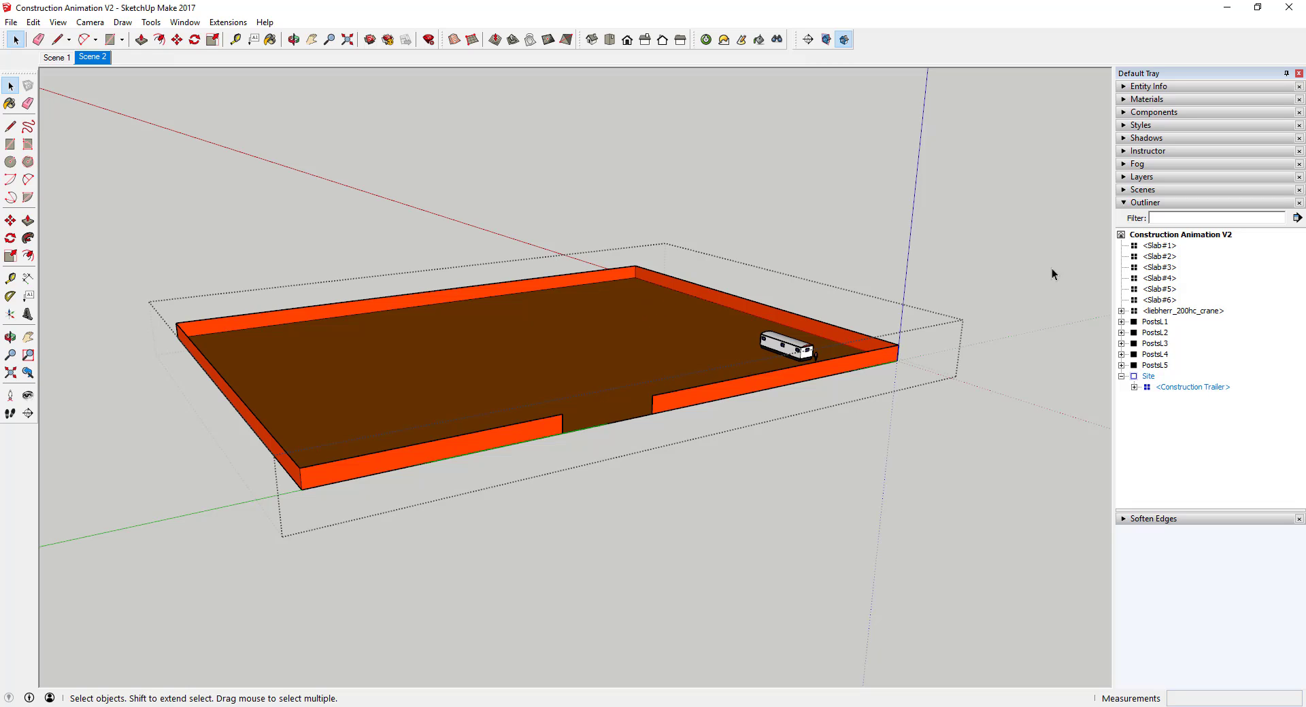
Show the section planes, open the liebherr_200hc_crane component and deactivate the cut of its section plane
{"action": "left_click", "coordinate": [825, 39]}
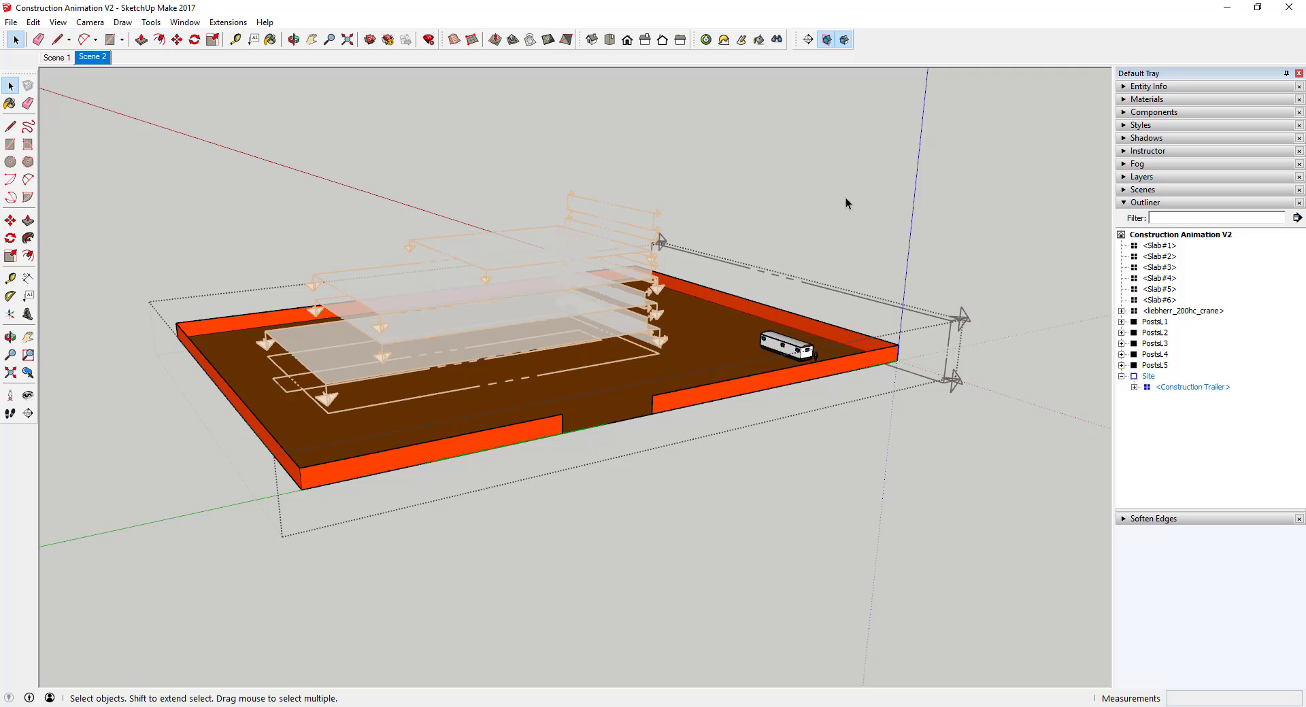
{"action": "double_click", "coordinate": [1166, 313]}
{"action": "middle_click_drag", "start_coordinate": [411, 329], "coordinate": [308, 417]}
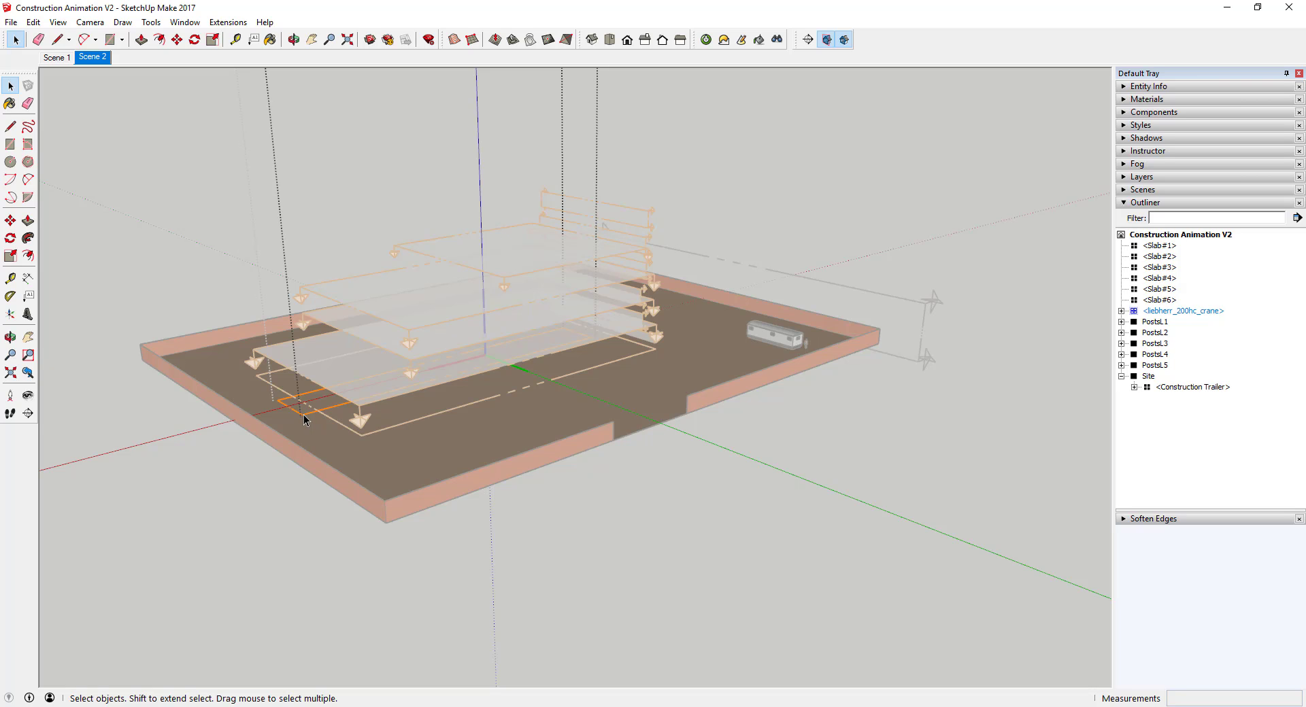
{"action": "right_click", "coordinate": [304, 420]}
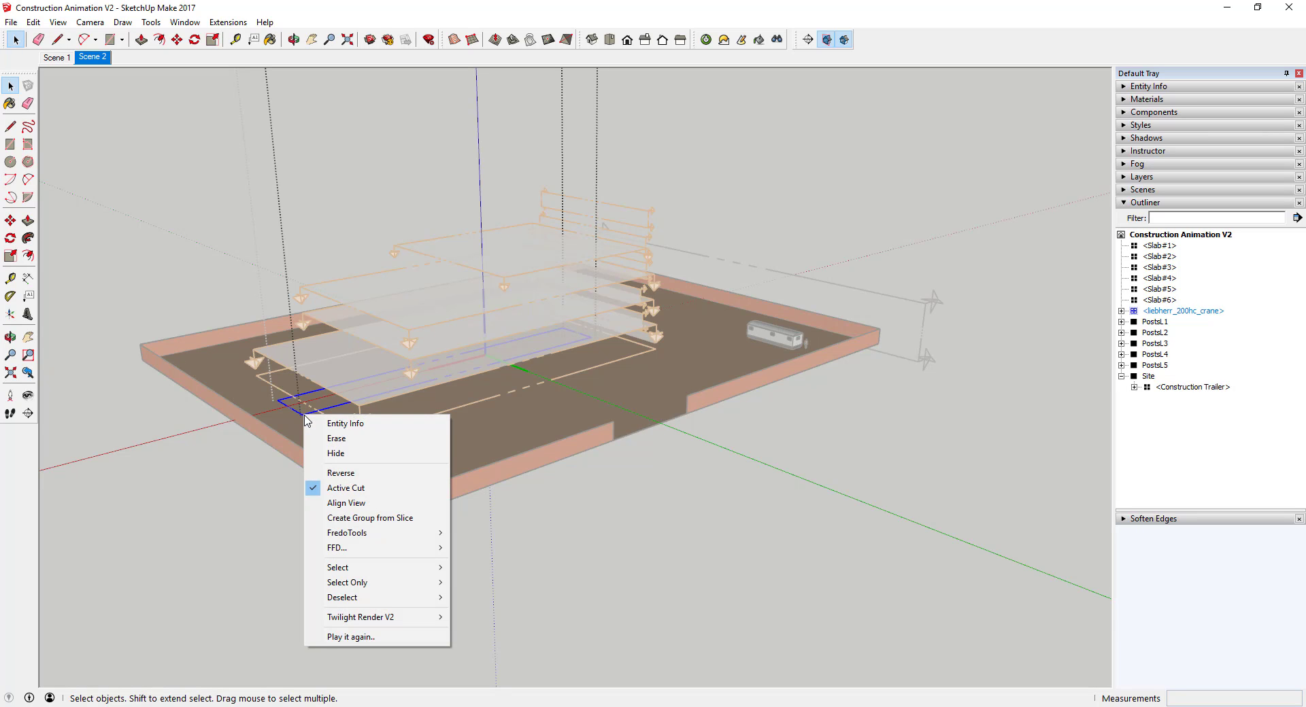
{"action": "left_click", "coordinate": [348, 489]}
{"action": "scroll", "coordinate": [504, 237], "scroll_direction": "down", "scroll_amount": 2}
{"action": "middle_click_drag", "start_coordinate": [504, 237], "coordinate": [577, 178]}
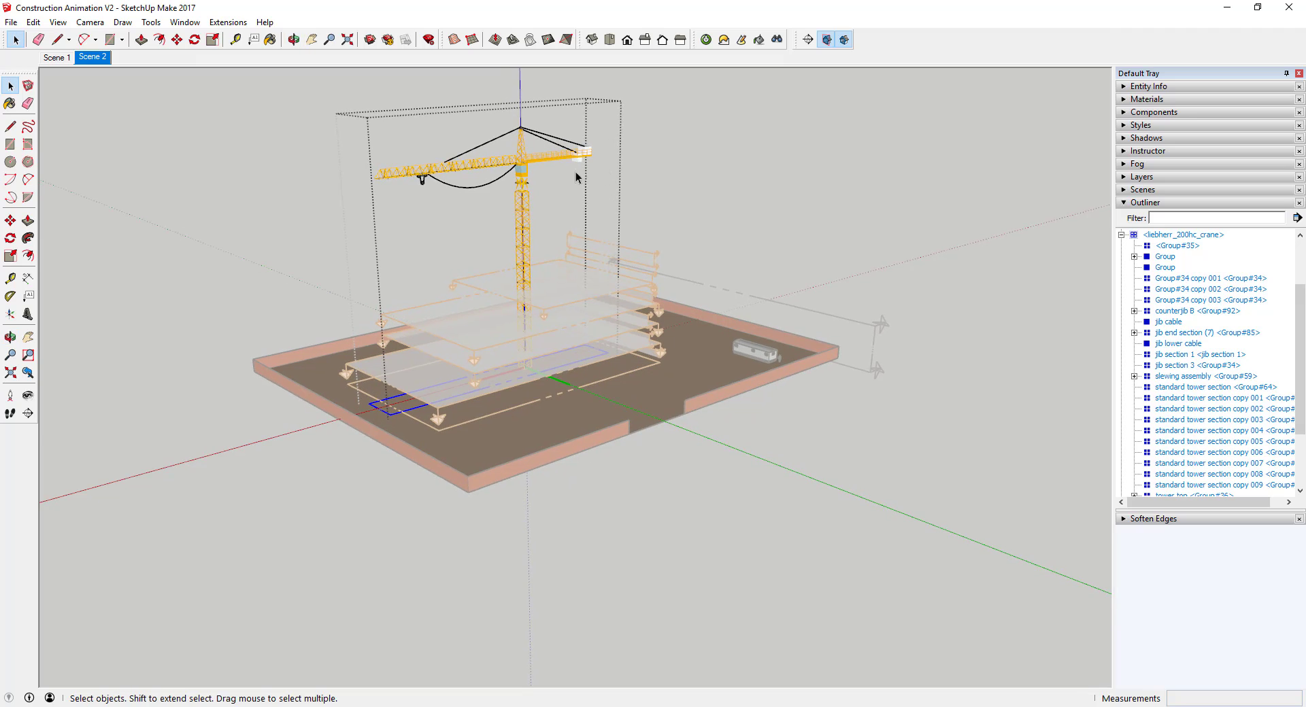
Add the uncut crane view as the third scene and preview the transition from the second scene to it
{"action": "right_click", "coordinate": [96, 59]}
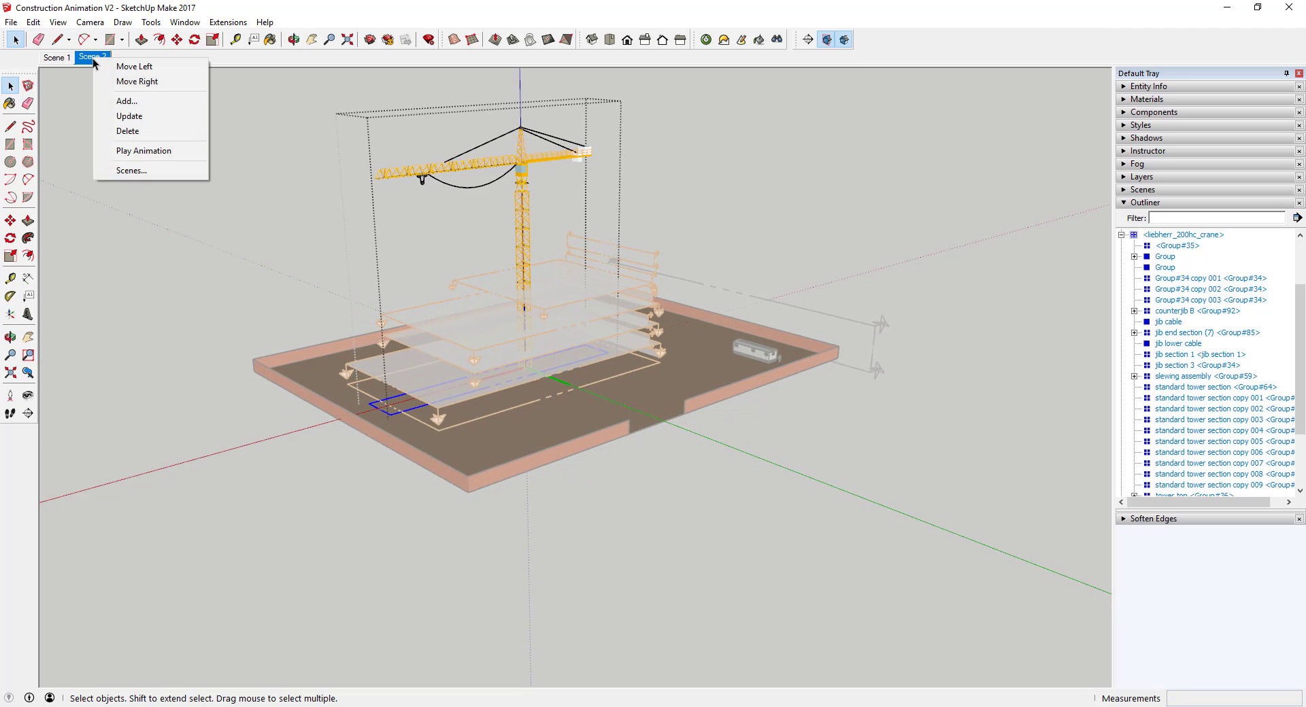
{"action": "left_click", "coordinate": [120, 102]}
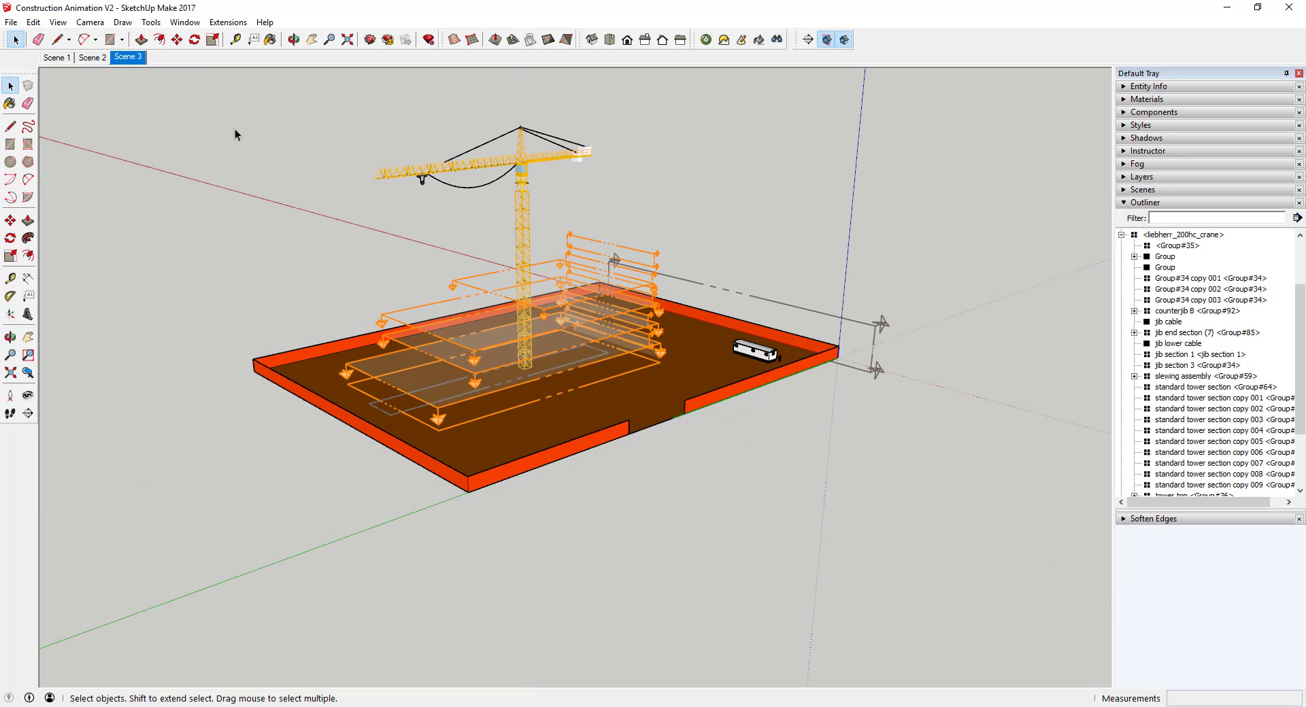
{"action": "left_click", "coordinate": [89, 59]}
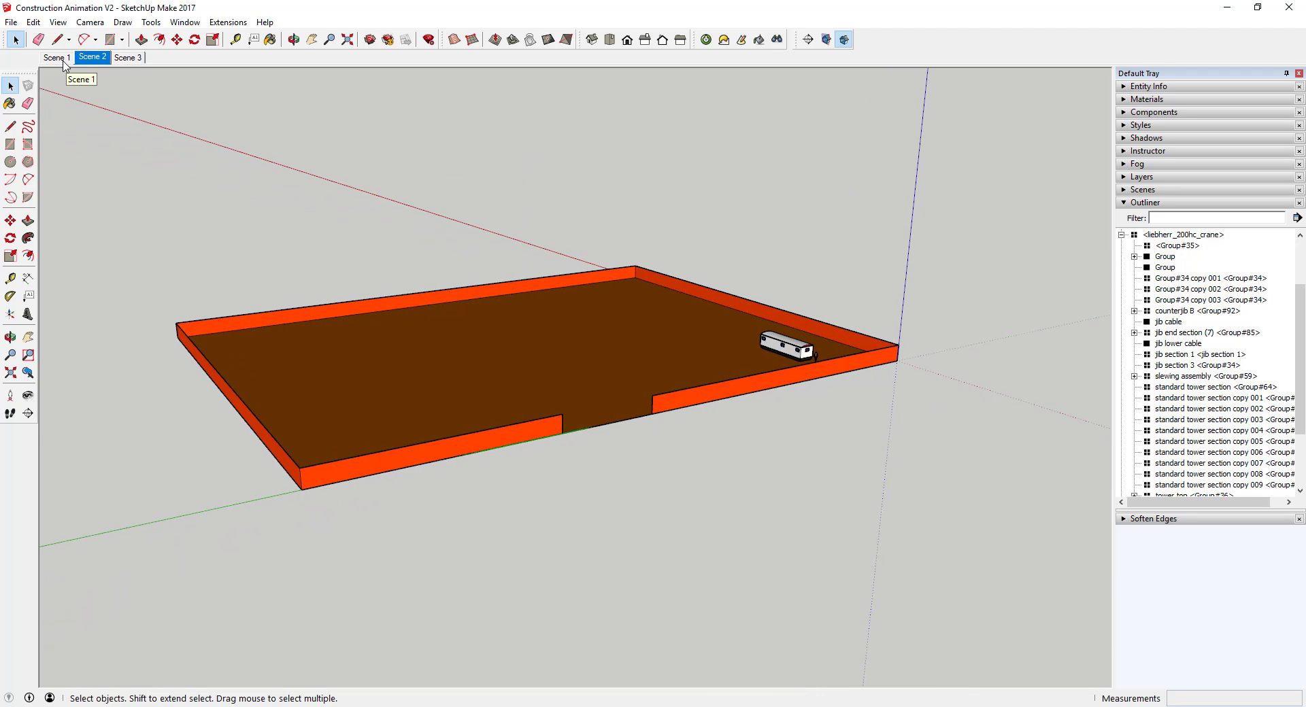
{"action": "left_click", "coordinate": [121, 58]}
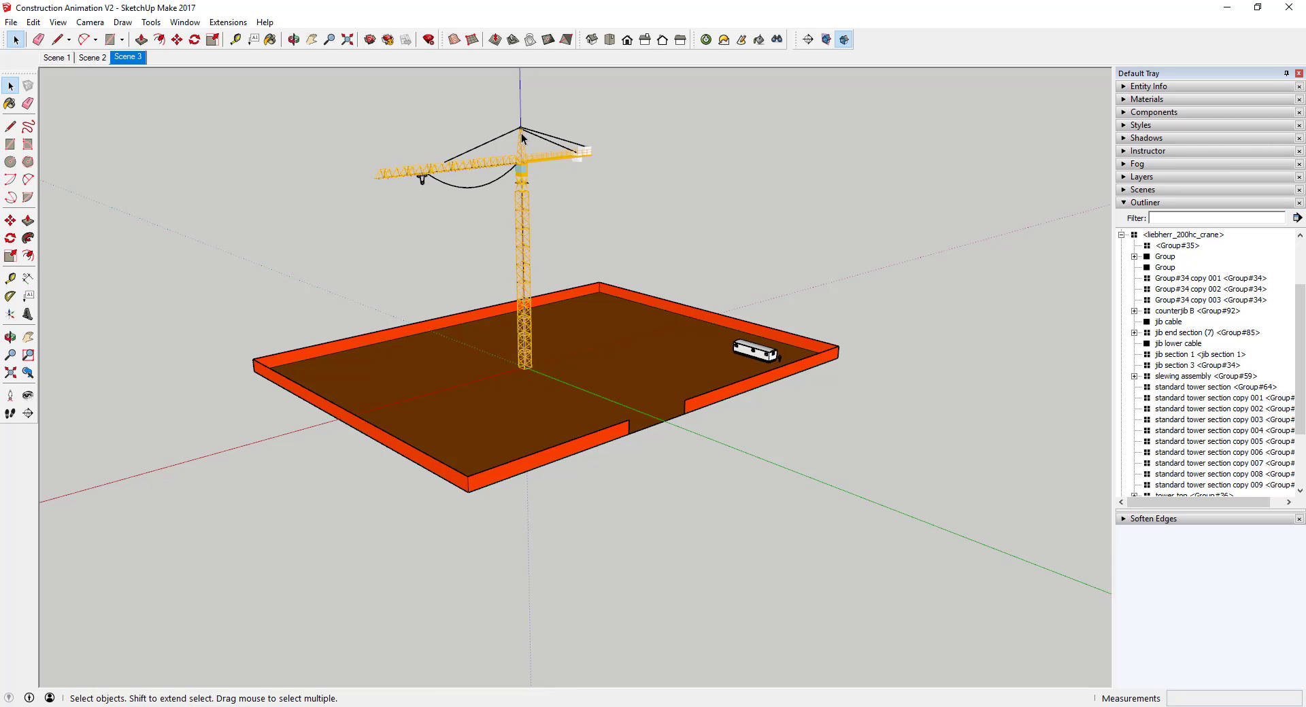
Reframe the site from a lower angle, deactivate the section cut inside Slab#1 and add the fourth scene
{"action": "middle_click_drag", "start_coordinate": [531, 329], "coordinate": [532, 287]}
{"action": "middle_click_drag", "start_coordinate": [617, 294], "coordinate": [540, 310]}
{"action": "left_click", "coordinate": [1121, 235]}
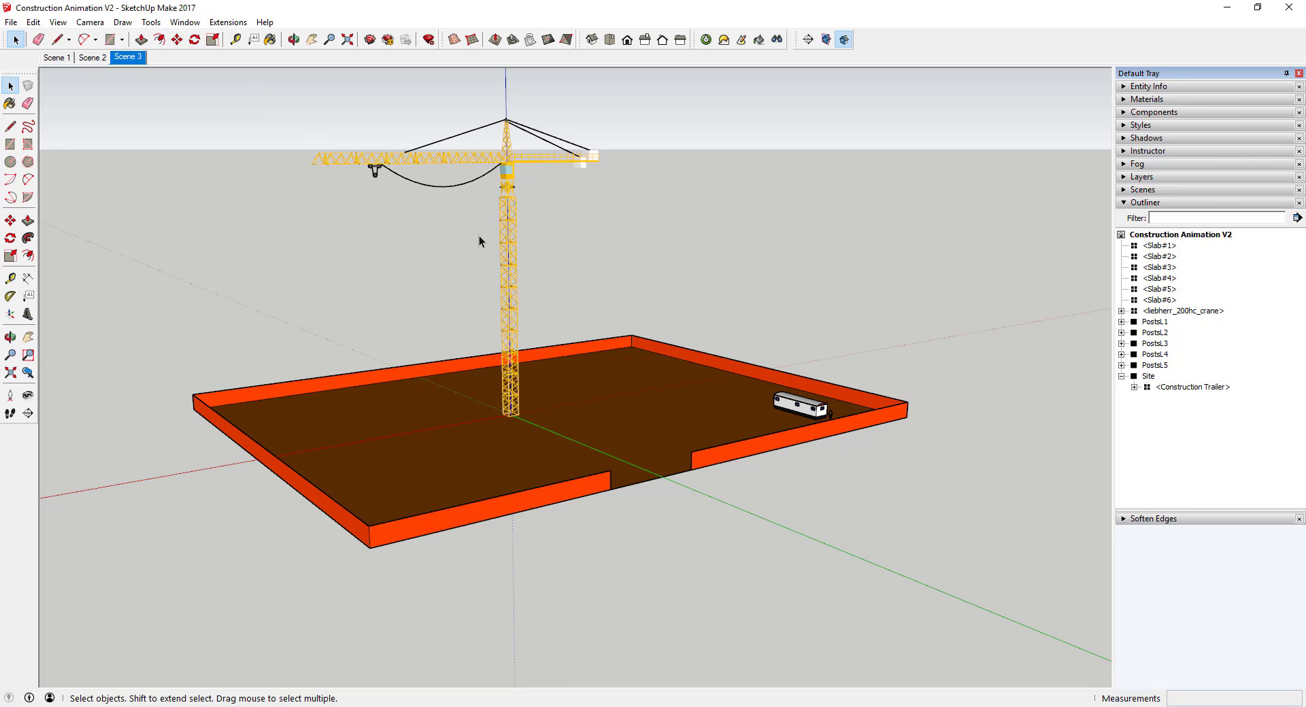
{"action": "left_click", "coordinate": [826, 40]}
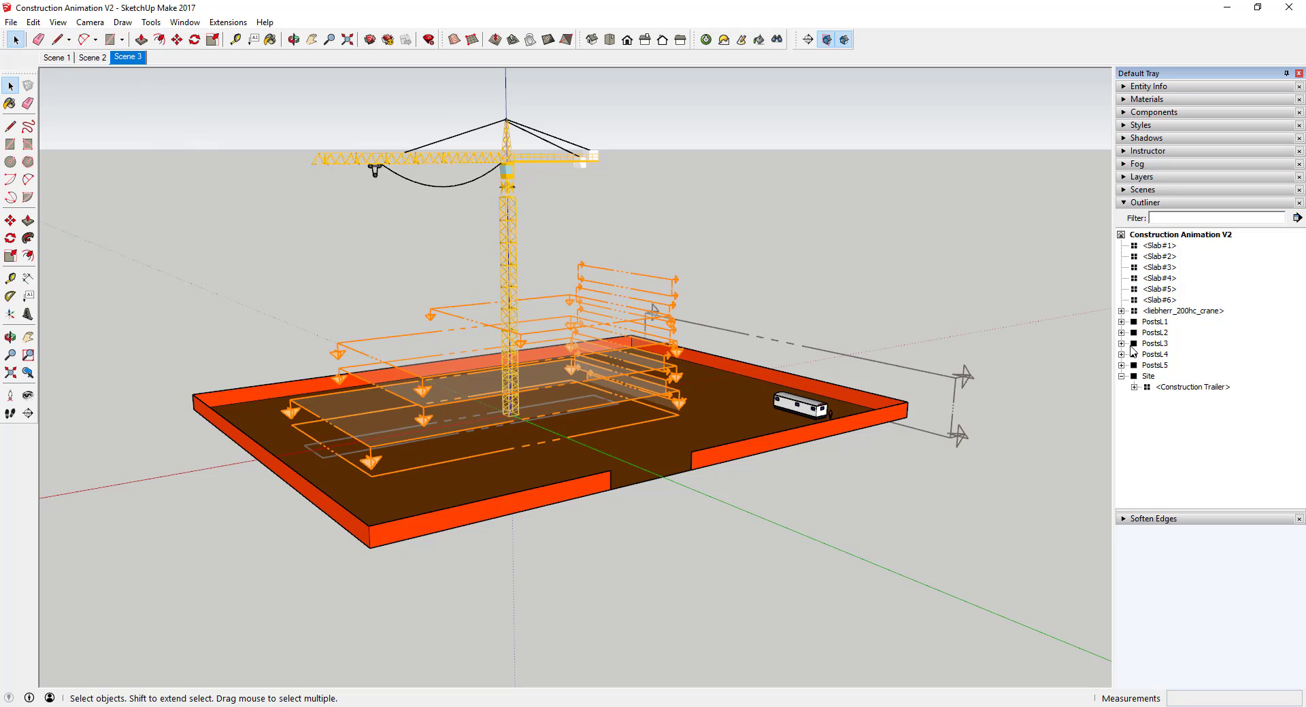
{"action": "double_click", "coordinate": [1158, 247]}
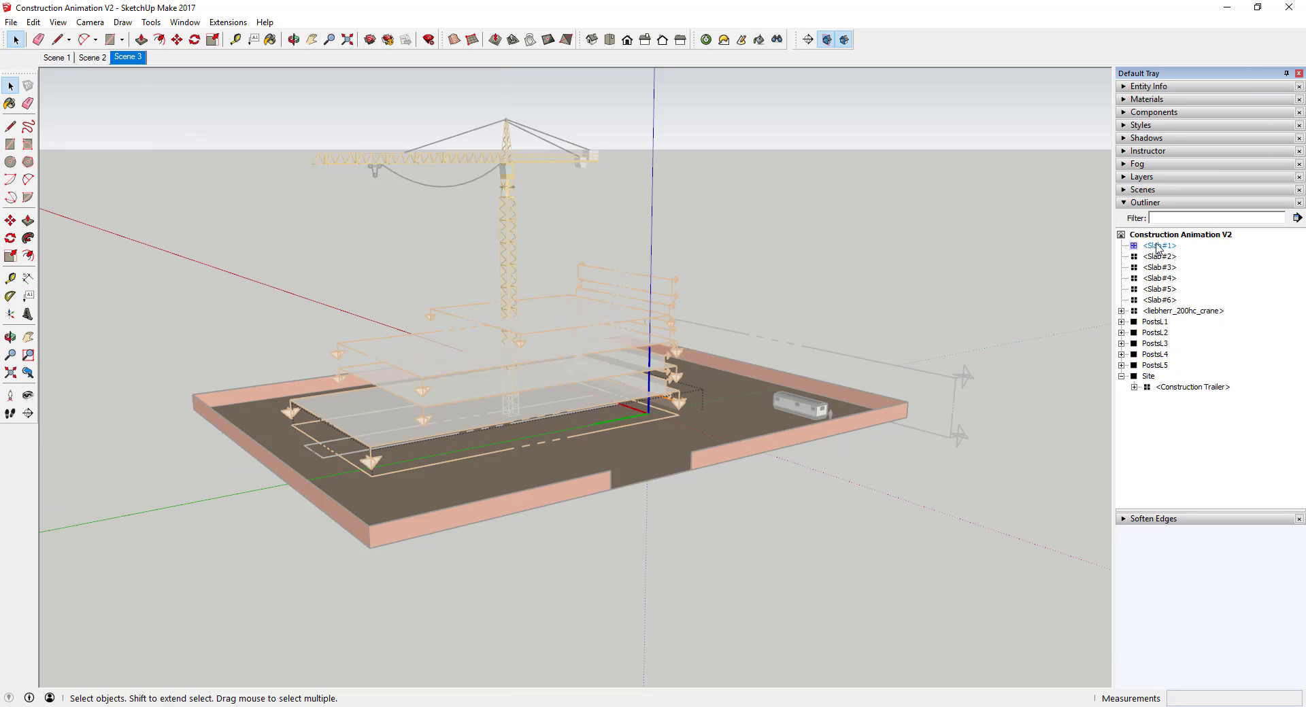
{"action": "right_click", "coordinate": [667, 404]}
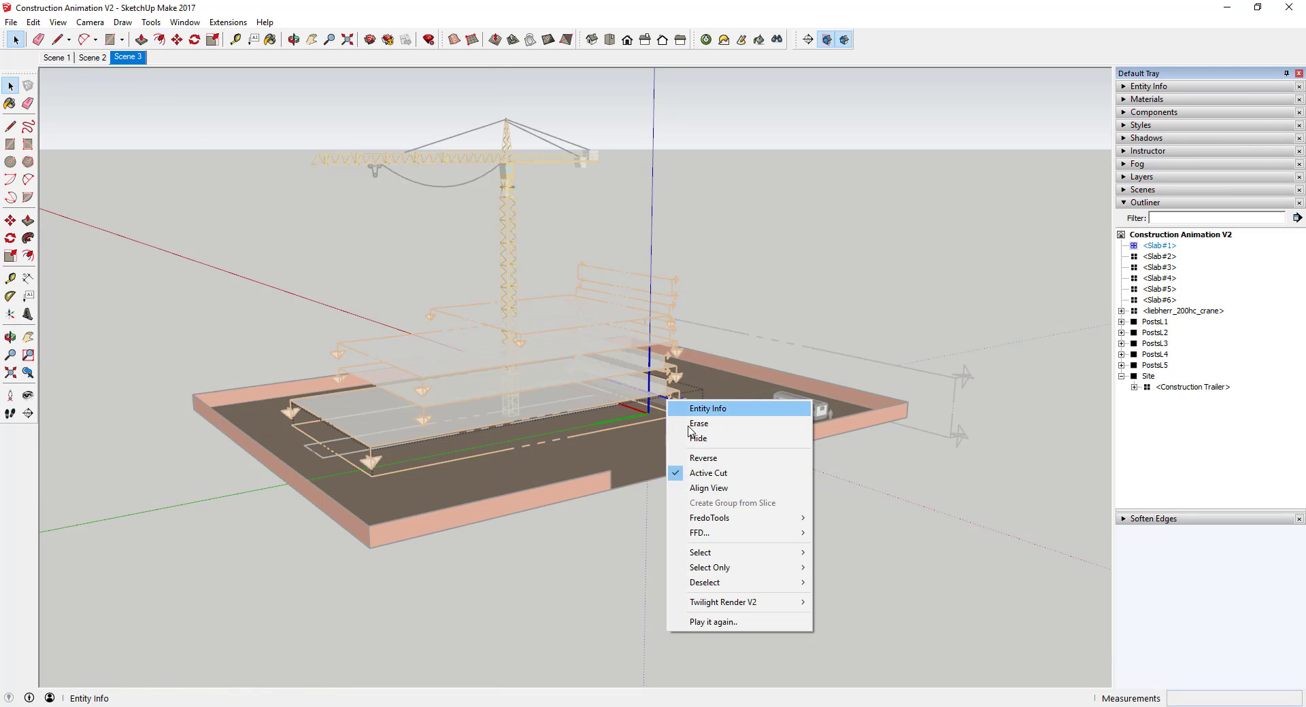
{"action": "left_click", "coordinate": [694, 466]}
{"action": "right_click", "coordinate": [121, 61]}
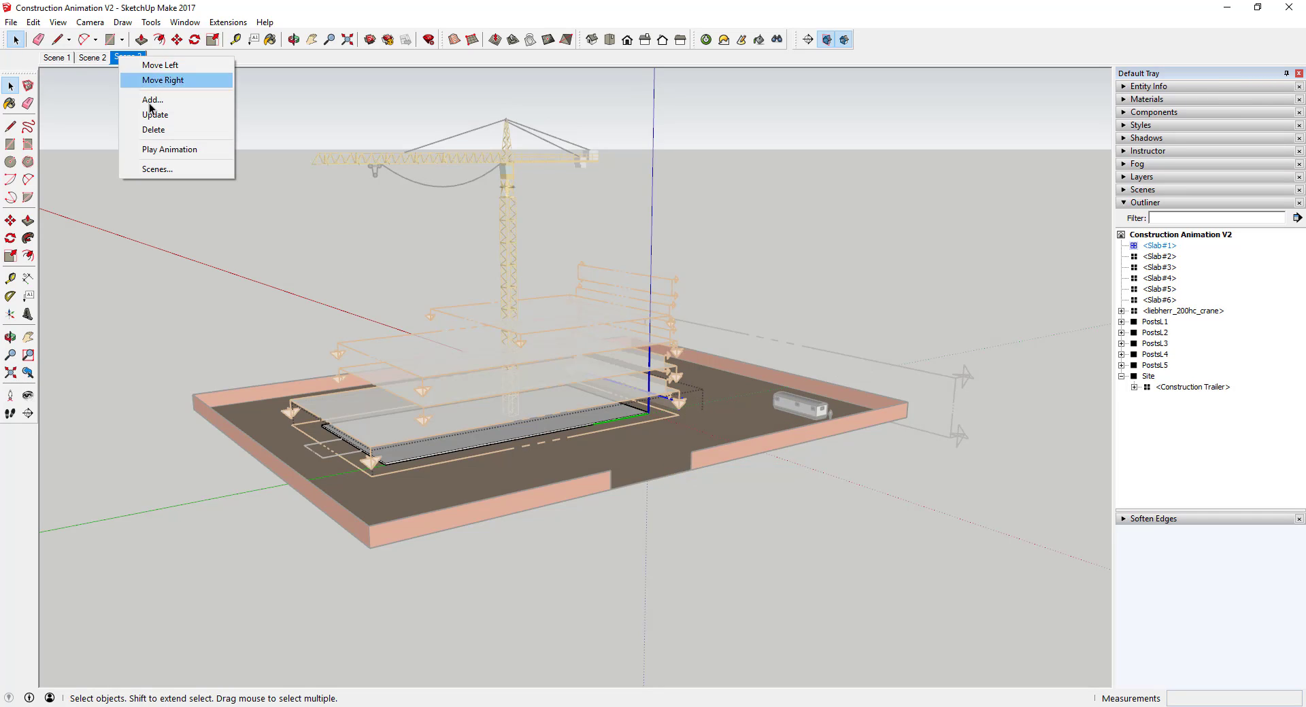
{"action": "left_click", "coordinate": [148, 100]}
Step through the second, third and fourth scenes to preview the crane and ground slab transitions
{"action": "left_click", "coordinate": [90, 58]}
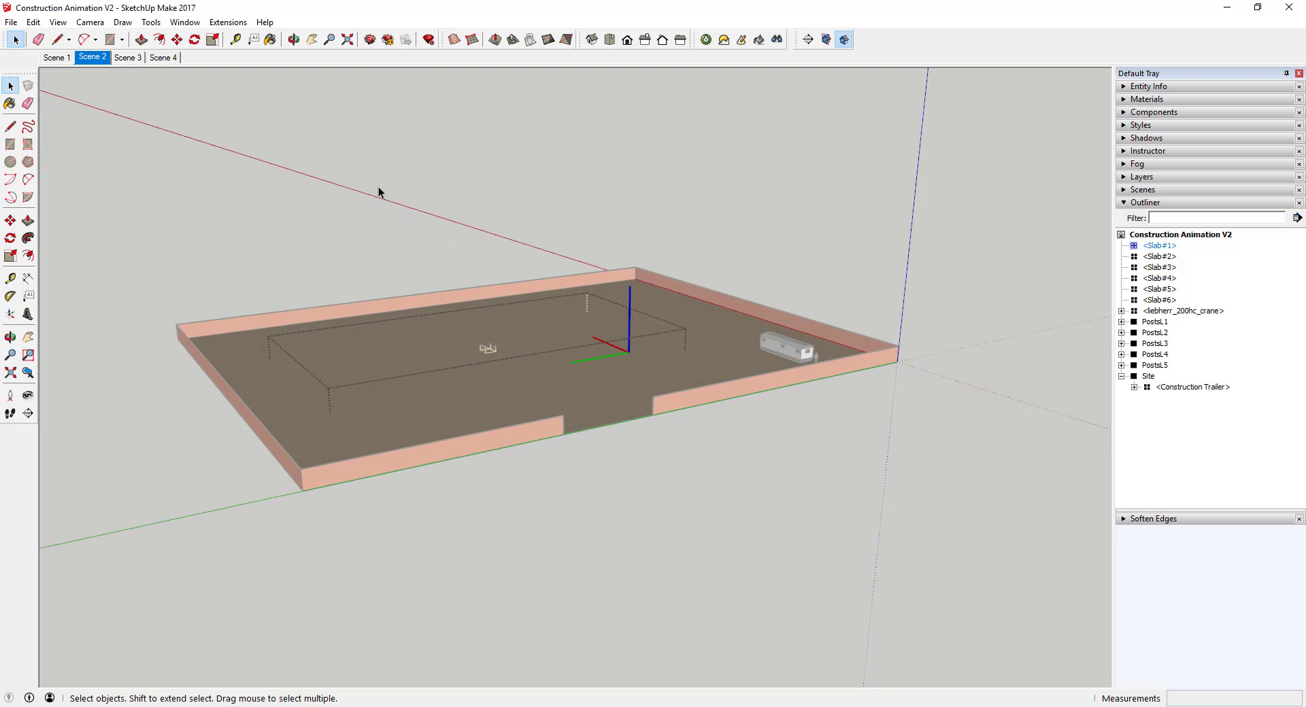
{"action": "left_click", "coordinate": [127, 58]}
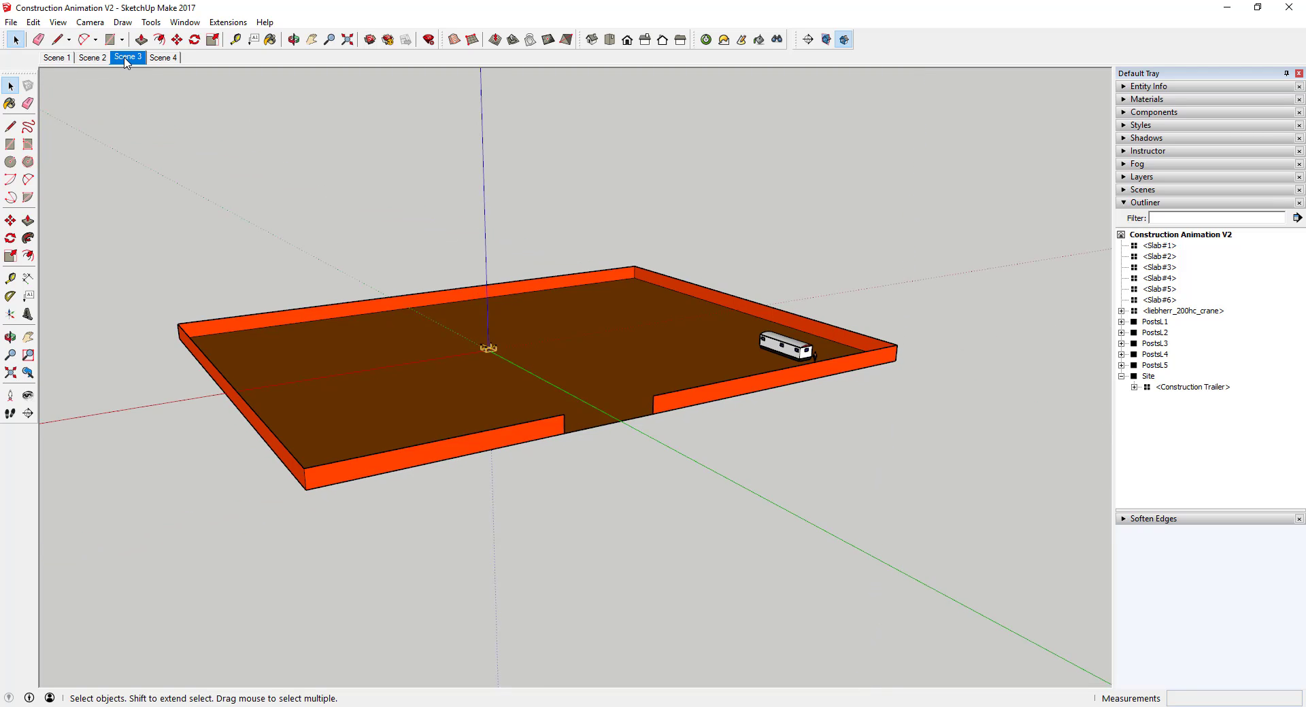
{"action": "left_click", "coordinate": [163, 58]}
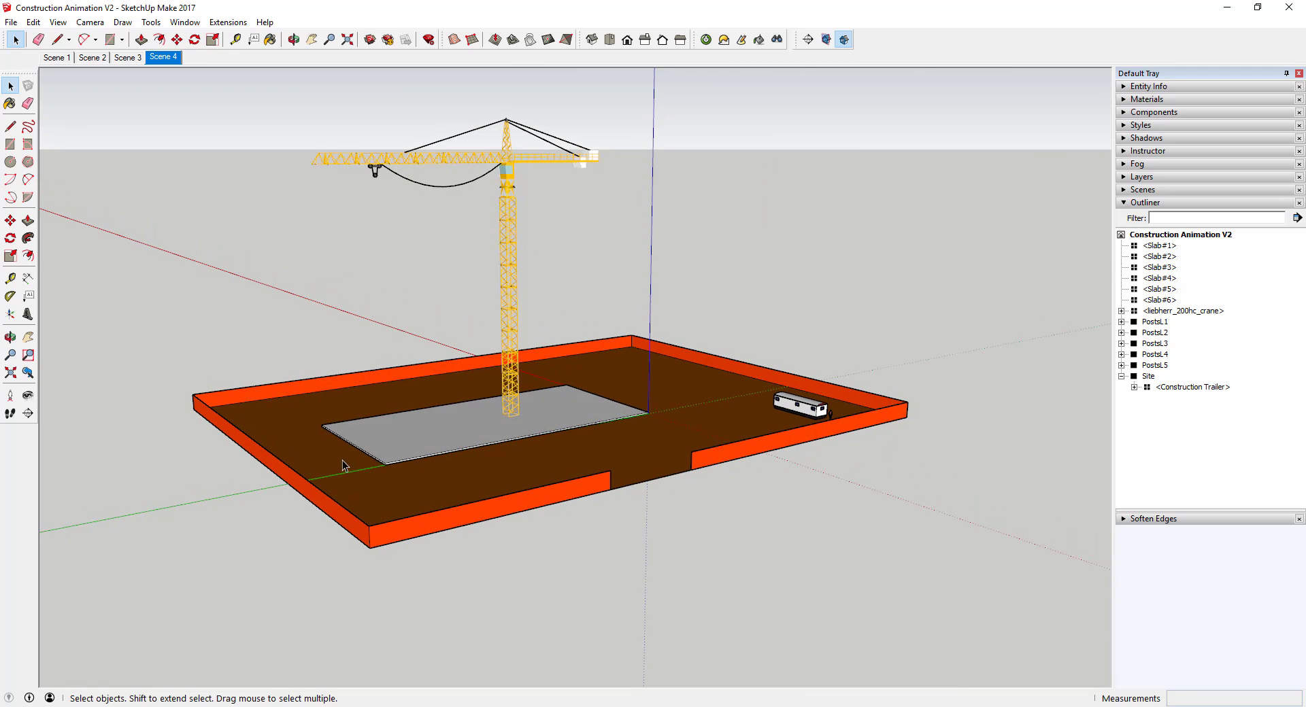
Show the section planes, deactivate the section cut inside the PostsL1 group and add the fifth scene
{"action": "left_click", "coordinate": [827, 40]}
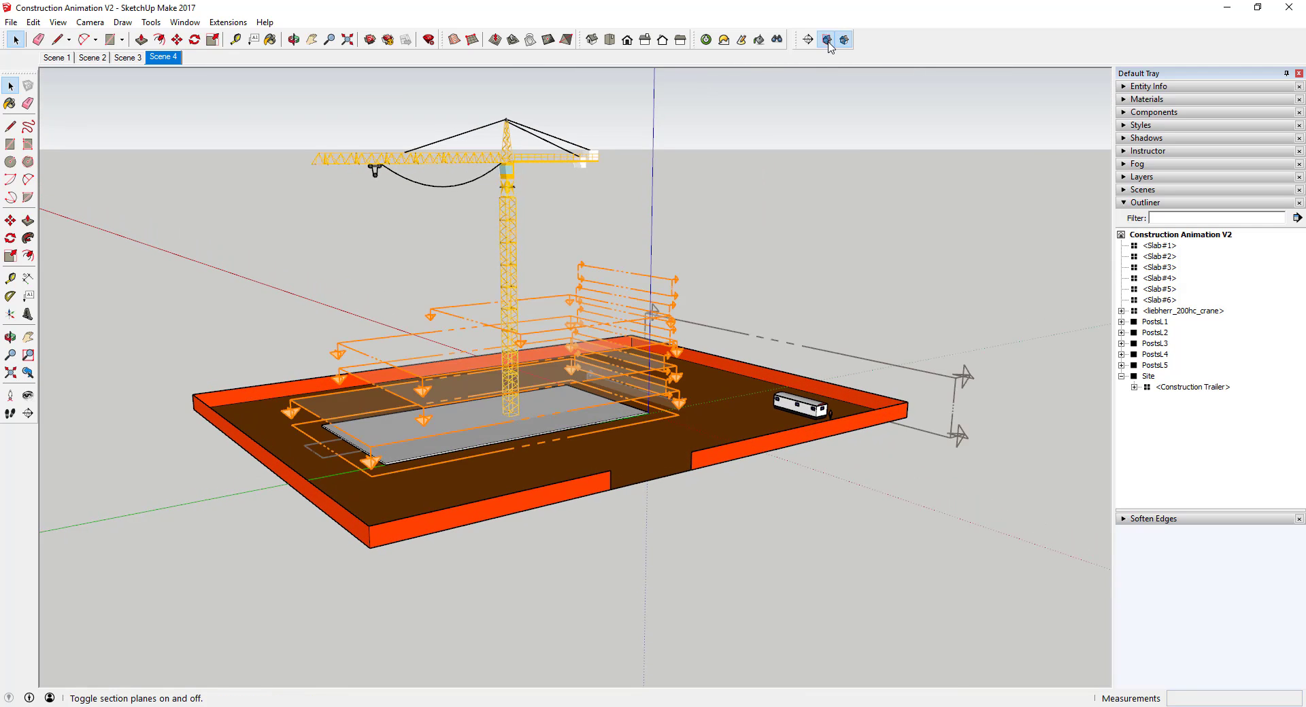
{"action": "left_click", "coordinate": [1154, 322]}
{"action": "double_click", "coordinate": [1154, 323]}
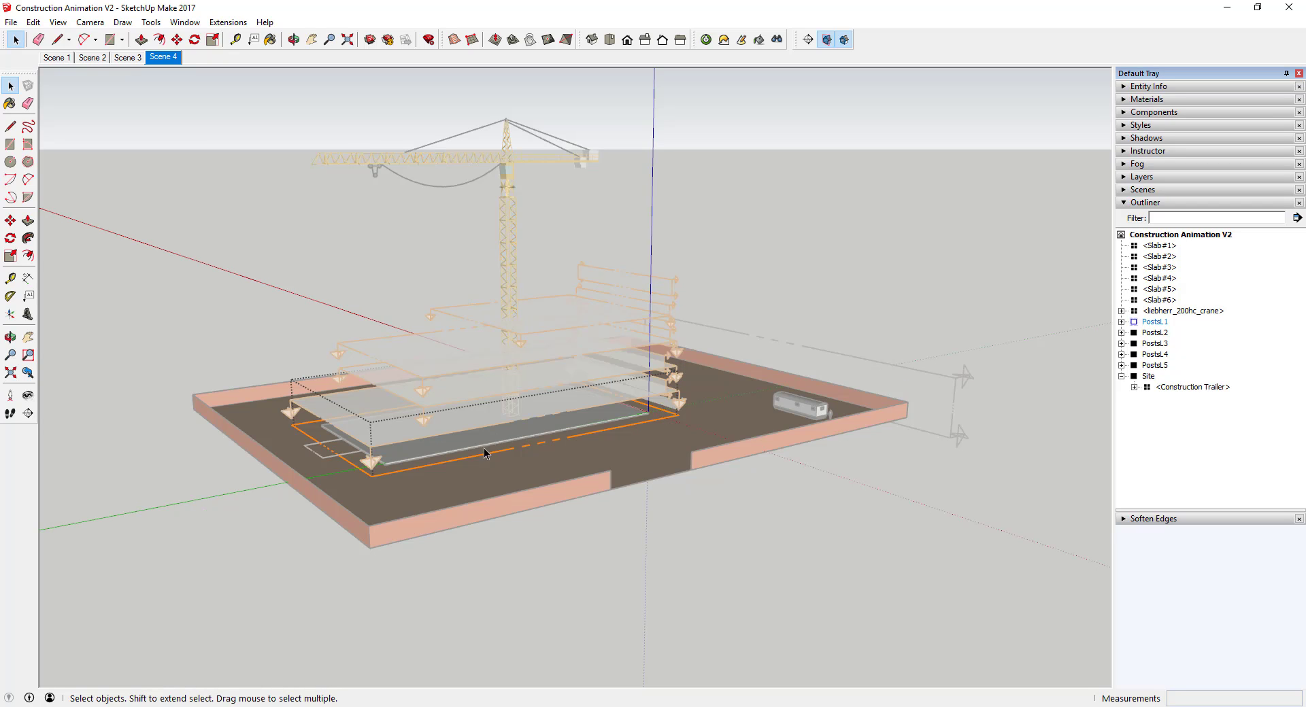
{"action": "right_click", "coordinate": [368, 480]}
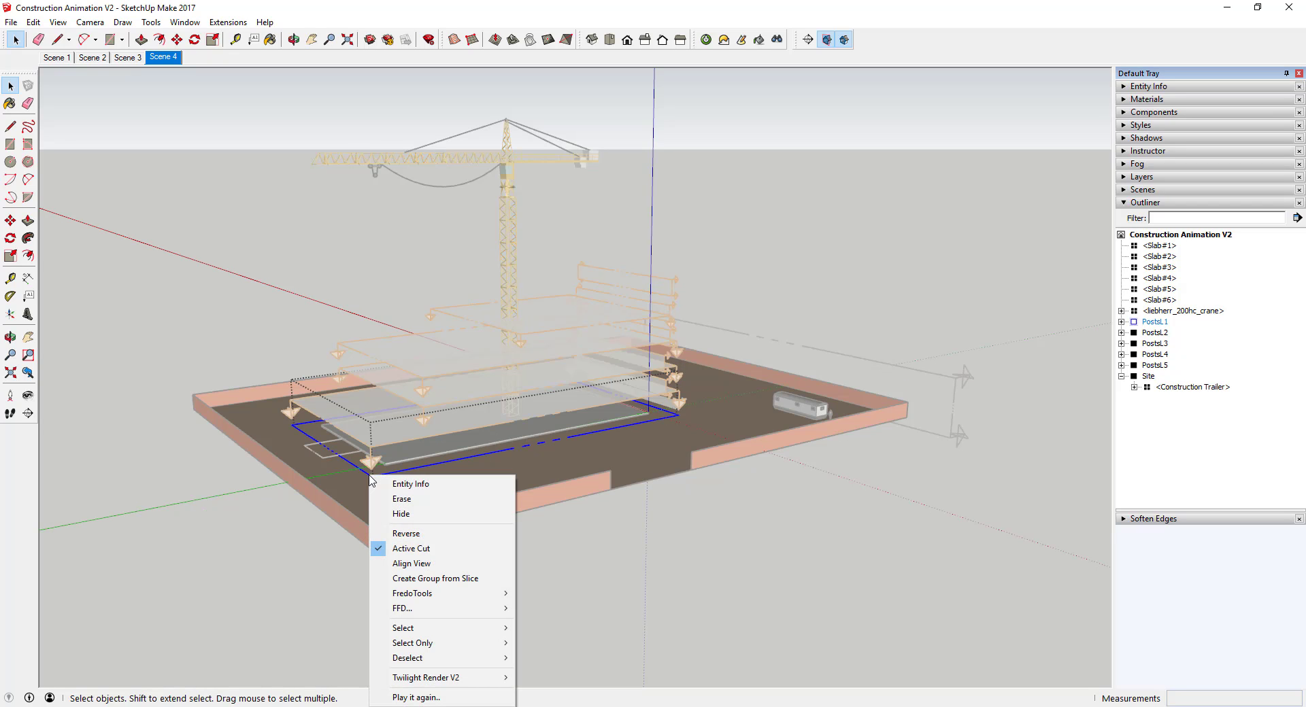
{"action": "left_click", "coordinate": [428, 551]}
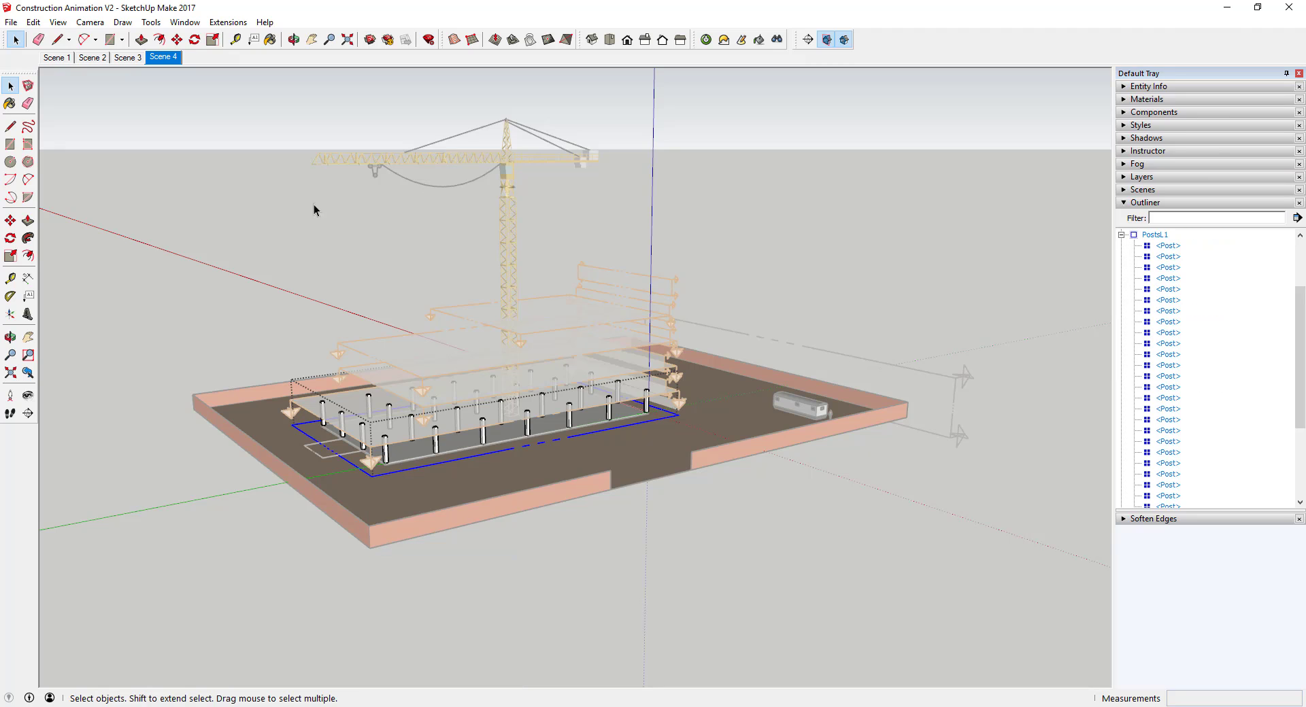
{"action": "right_click", "coordinate": [161, 59]}
{"action": "left_click", "coordinate": [193, 102]}
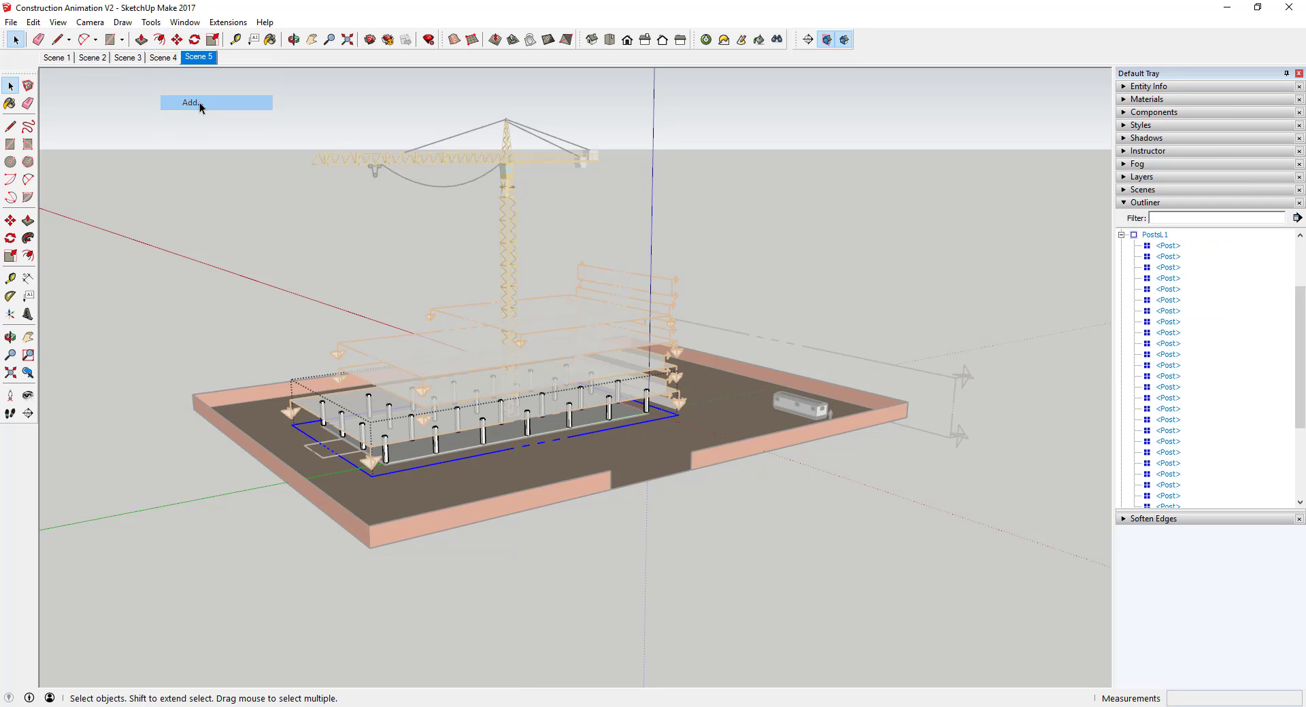
Step through the third, fourth and fifth scenes to preview how the slab and first-level posts appear
{"action": "left_click", "coordinate": [133, 59]}
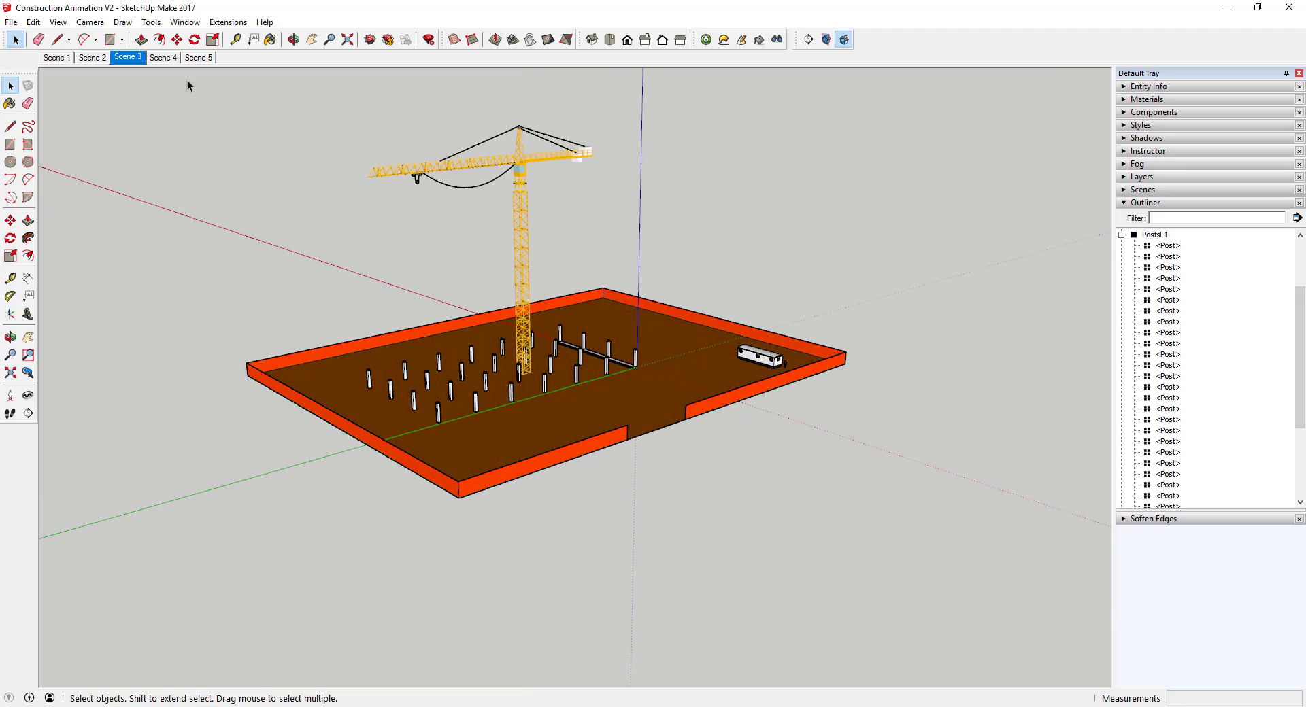
{"action": "left_click", "coordinate": [164, 59]}
{"action": "left_click", "coordinate": [199, 59]}
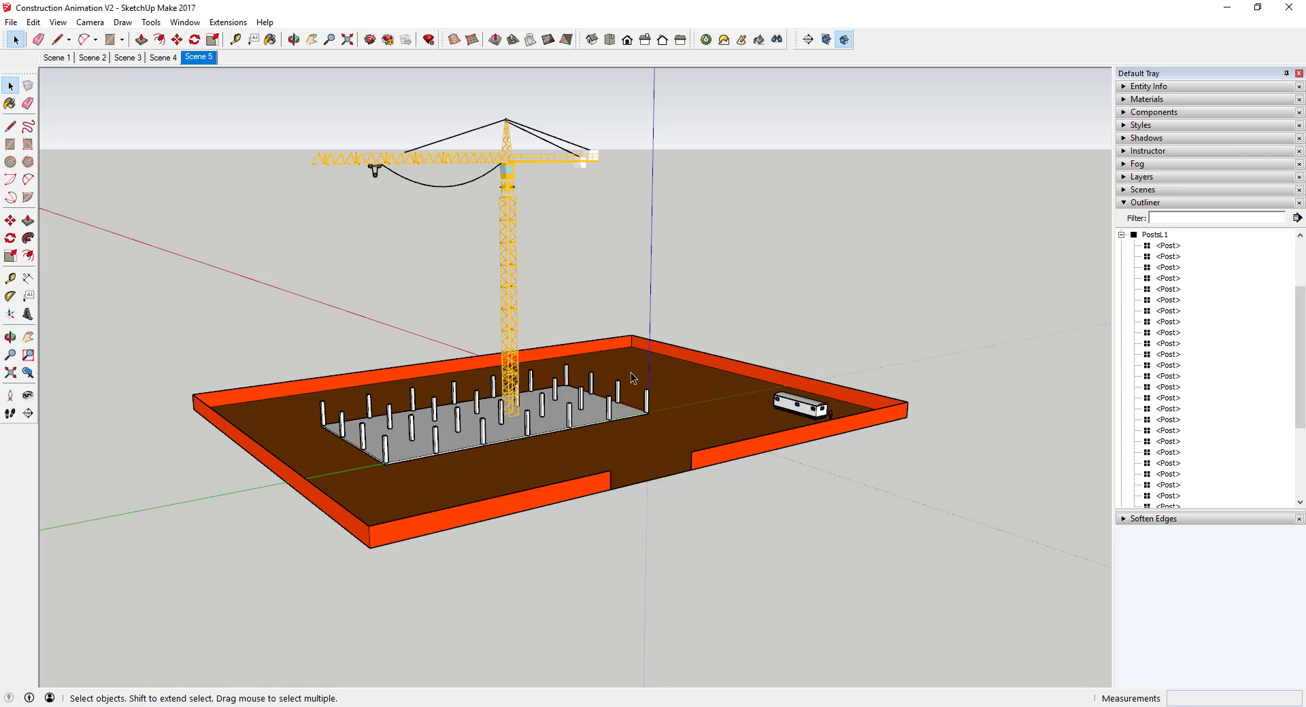
Frame the building more closely, deactivate the section cut inside Slab#2 and add the sixth scene
{"action": "scroll", "coordinate": [626, 393], "scroll_direction": "up", "scroll_amount": 5}
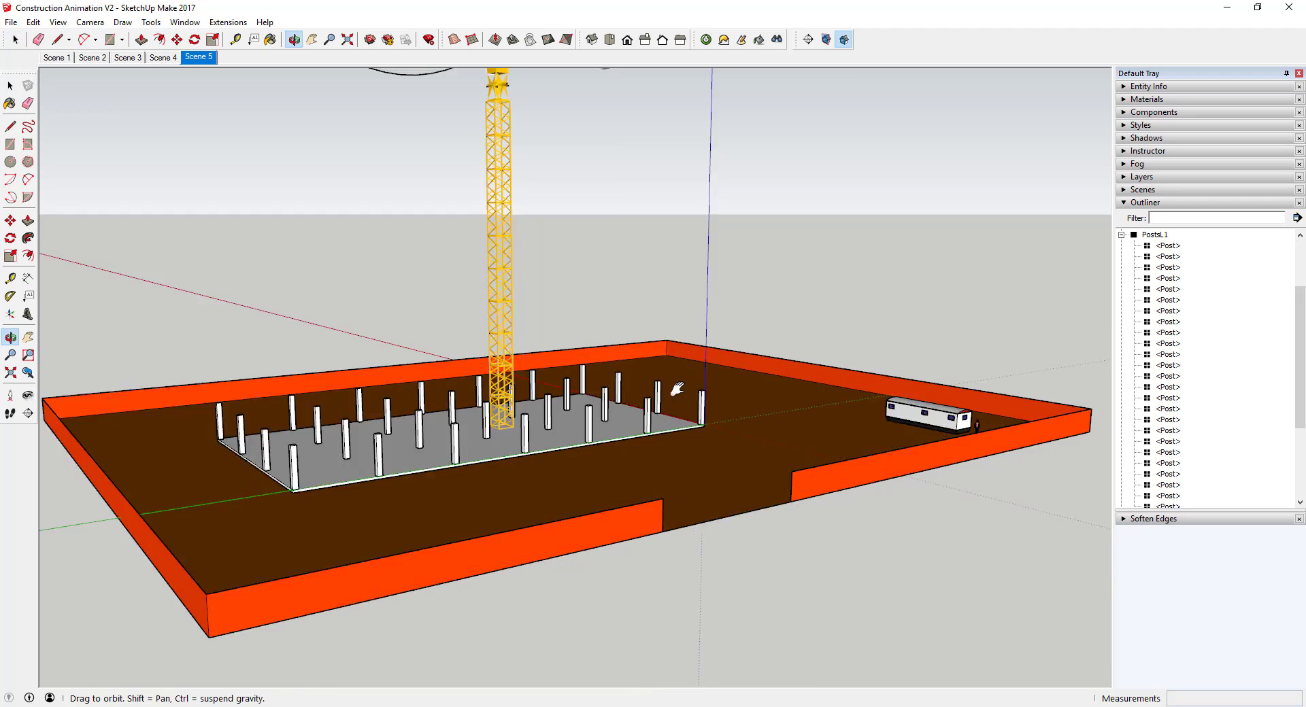
{"action": "middle_click_drag", "start_coordinate": [626, 392], "coordinate": [620, 405]}
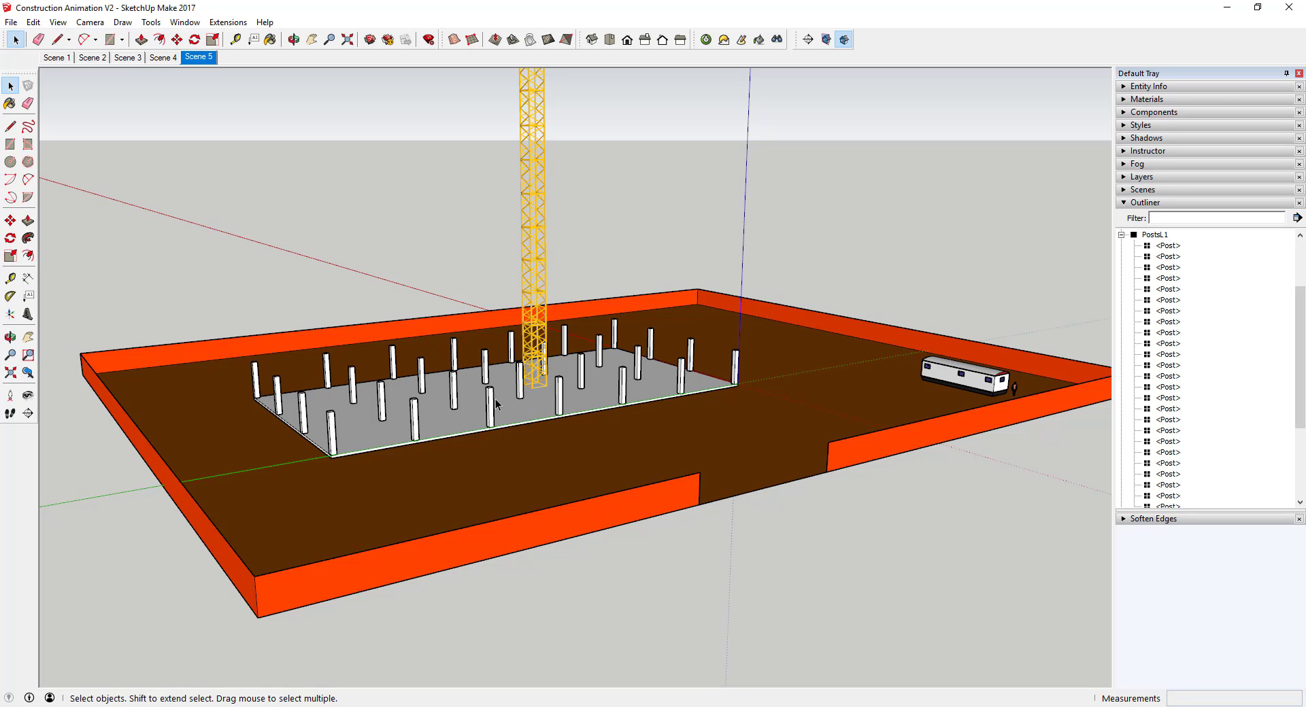
{"action": "scroll", "coordinate": [508, 398], "scroll_direction": "down", "scroll_amount": 3}
{"action": "middle_click_drag", "start_coordinate": [528, 418], "coordinate": [536, 403]}
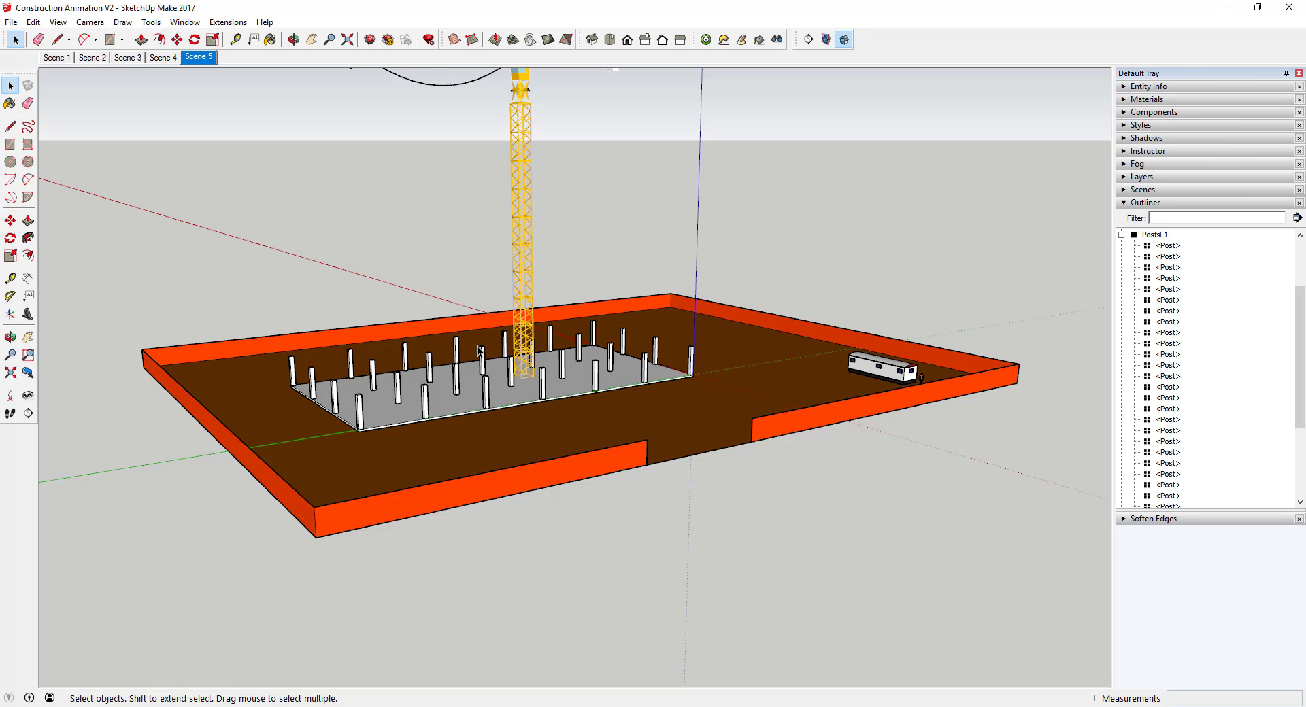
{"action": "left_click", "coordinate": [830, 40]}
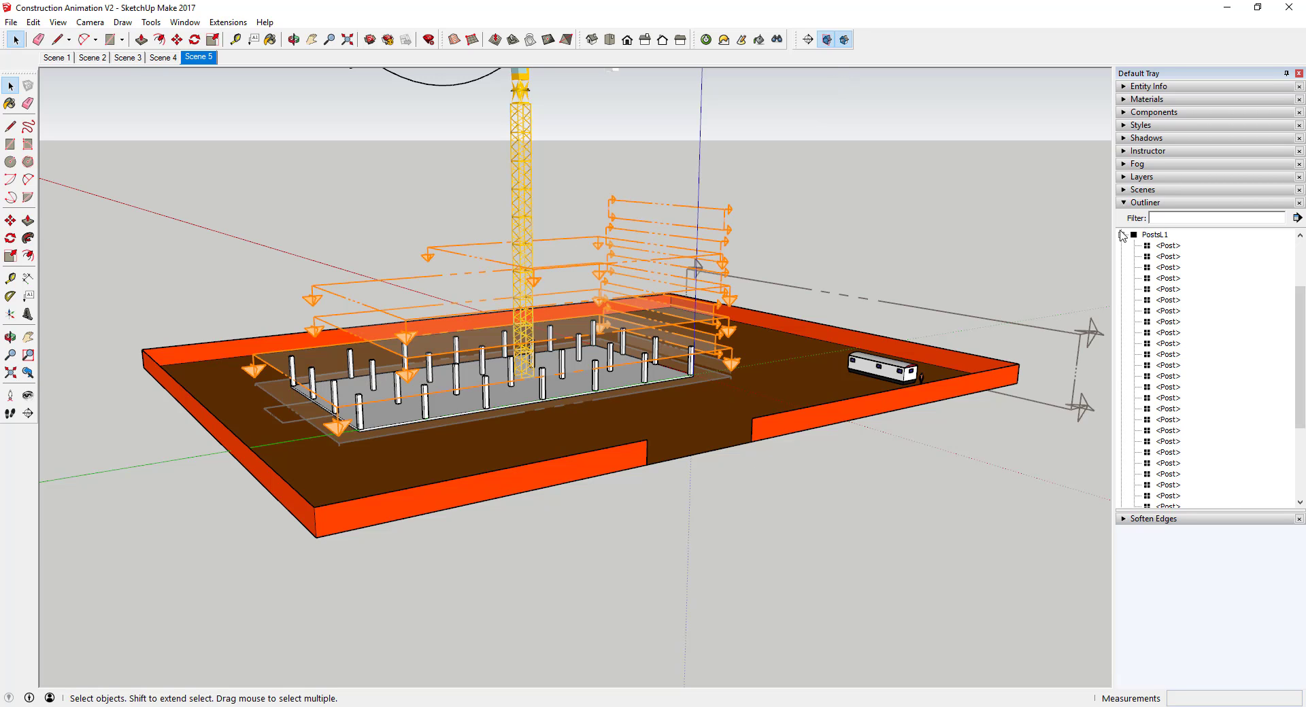
{"action": "double_click", "coordinate": [1014, 320]}
{"action": "right_click", "coordinate": [708, 343]}
{"action": "right_click", "coordinate": [197, 56]}
{"action": "left_click", "coordinate": [226, 104]}
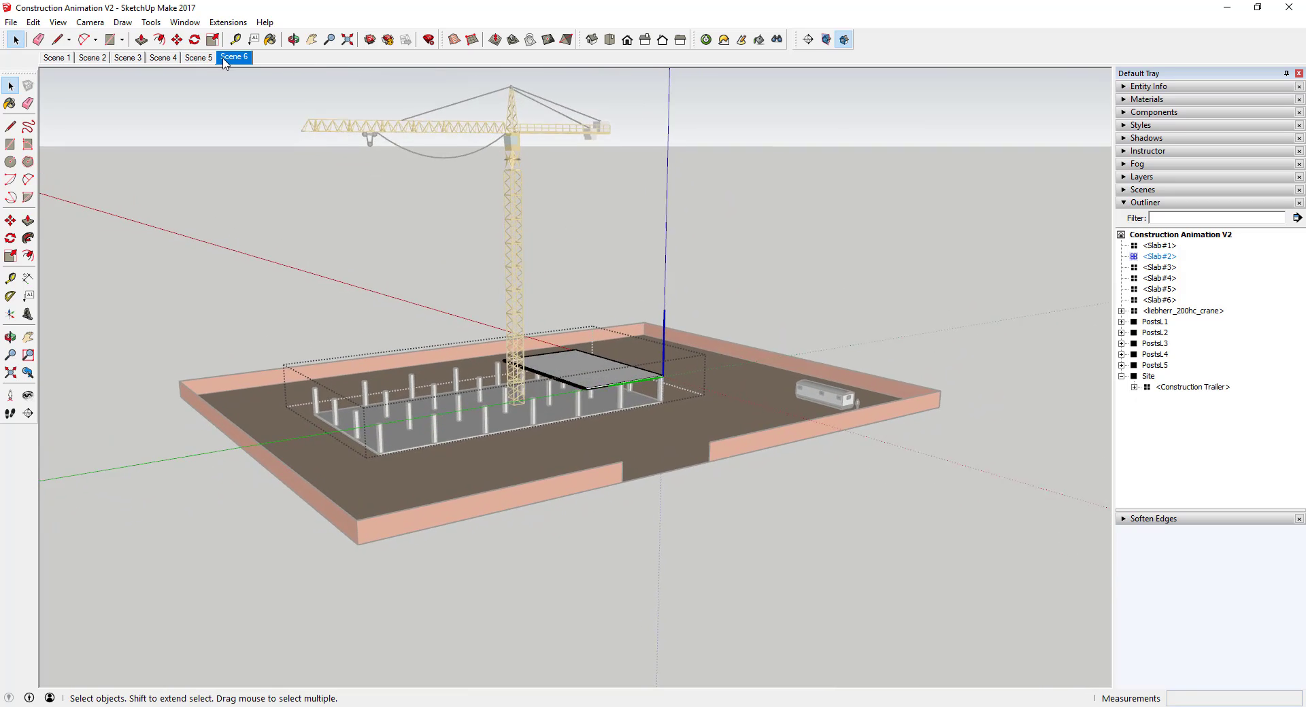
Show the section planes, deactivate the section cut inside the PostsL2 group and add the seventh scene
{"action": "left_click", "coordinate": [828, 41]}
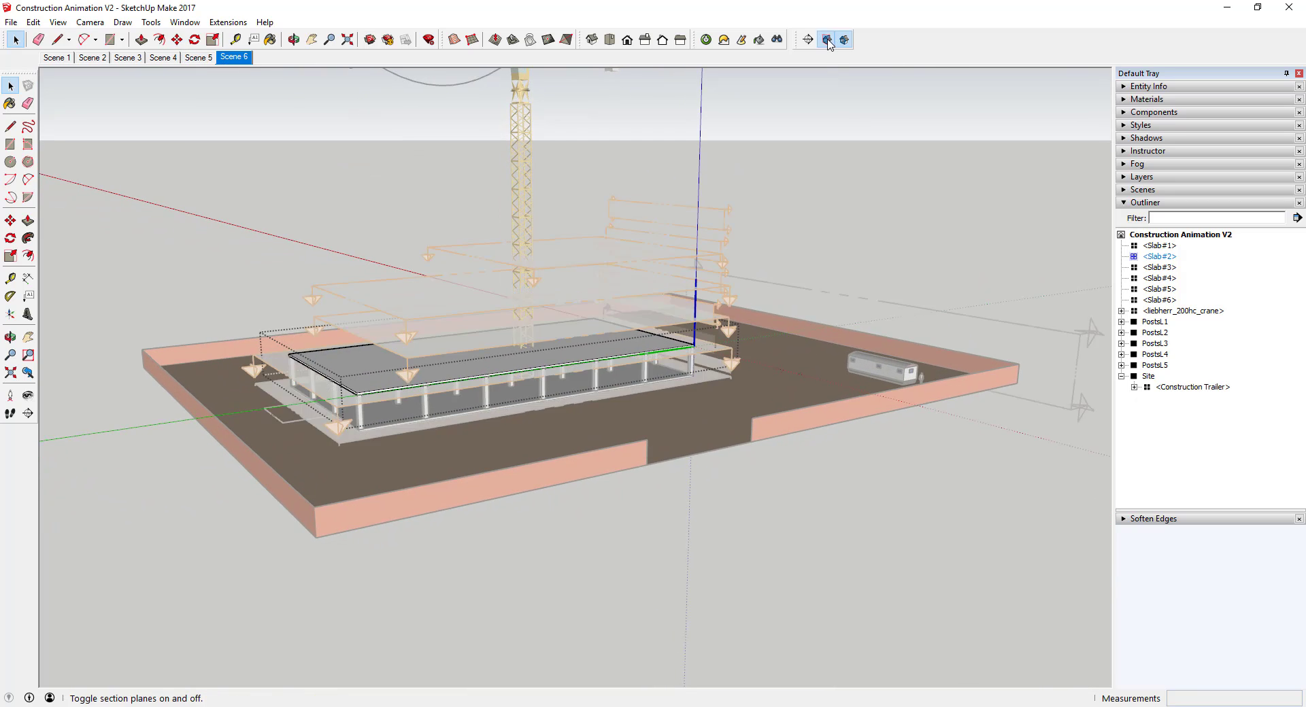
{"action": "left_click", "coordinate": [1154, 333]}
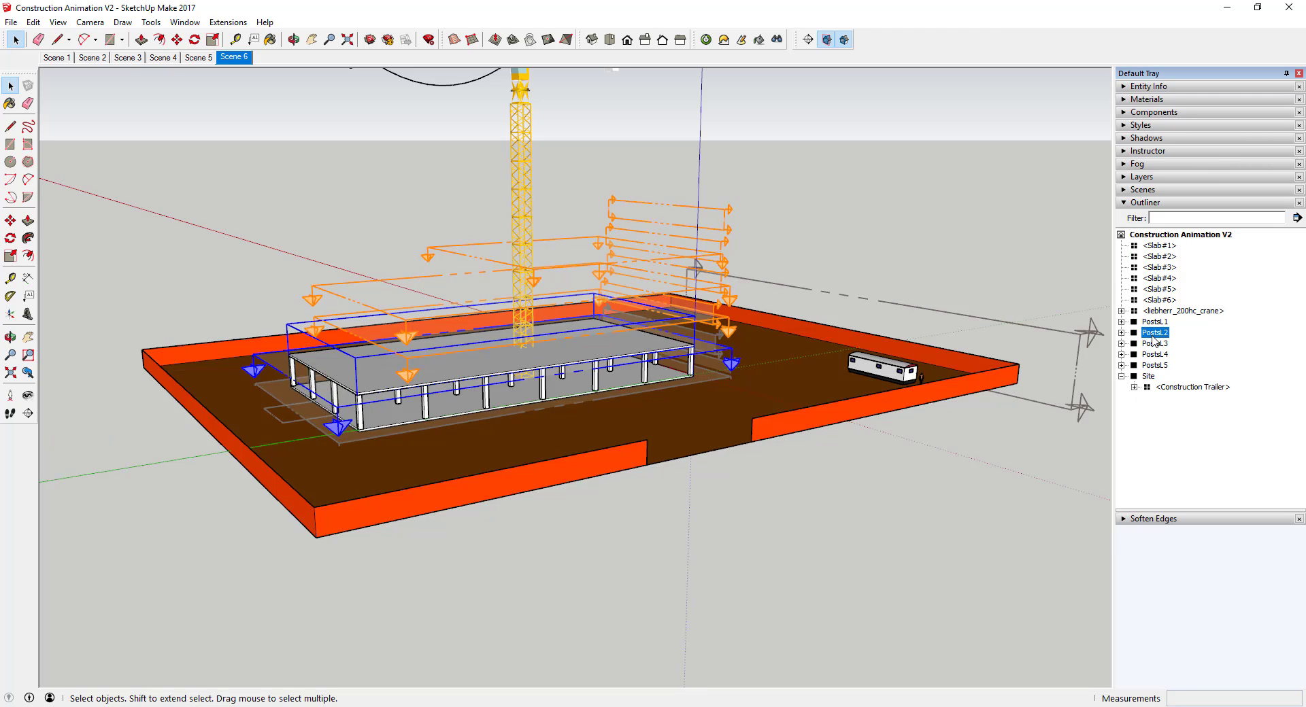
{"action": "right_click", "coordinate": [698, 362]}
{"action": "right_click", "coordinate": [699, 362]}
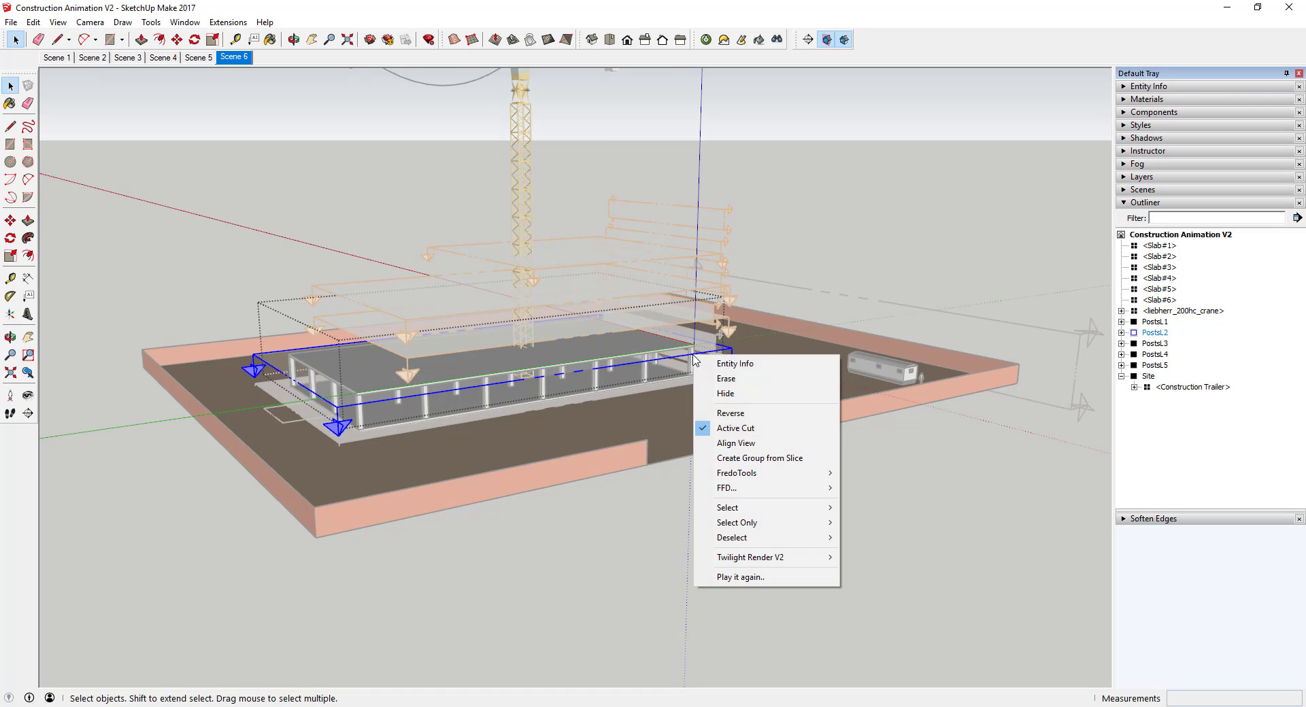
{"action": "left_click", "coordinate": [731, 428]}
{"action": "right_click", "coordinate": [237, 58]}
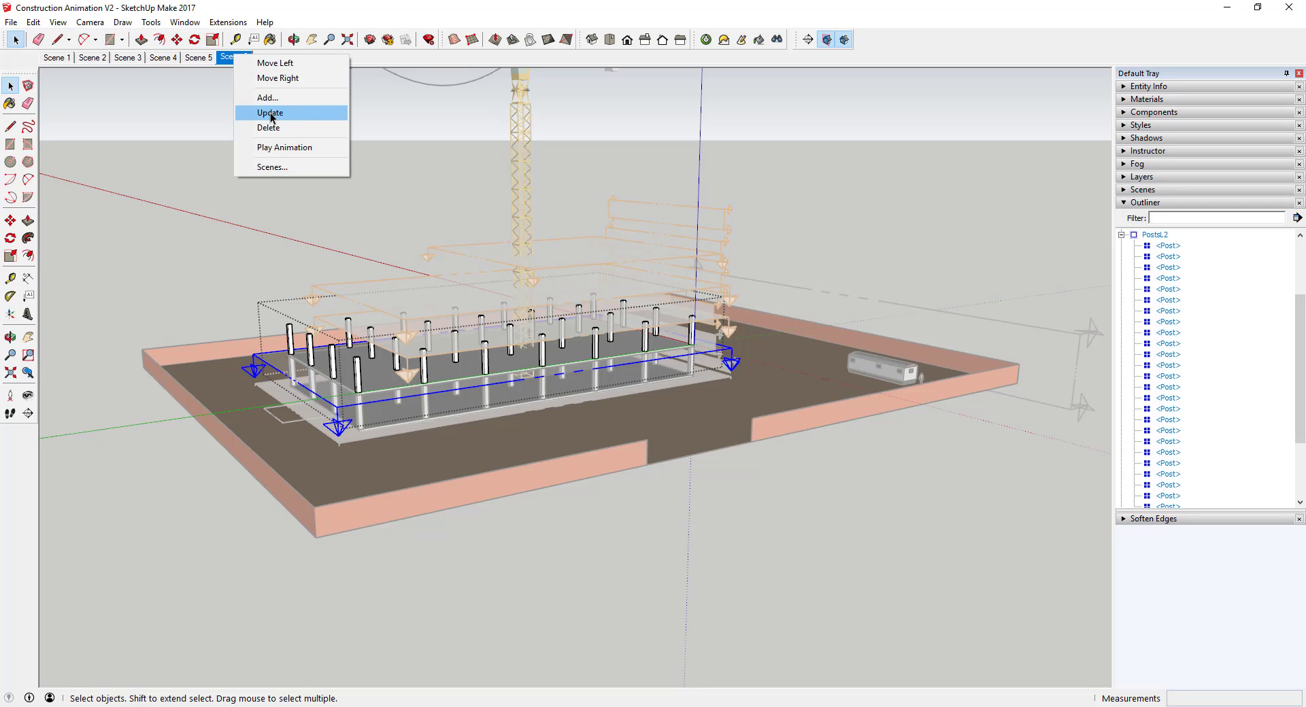
{"action": "left_click", "coordinate": [266, 97]}
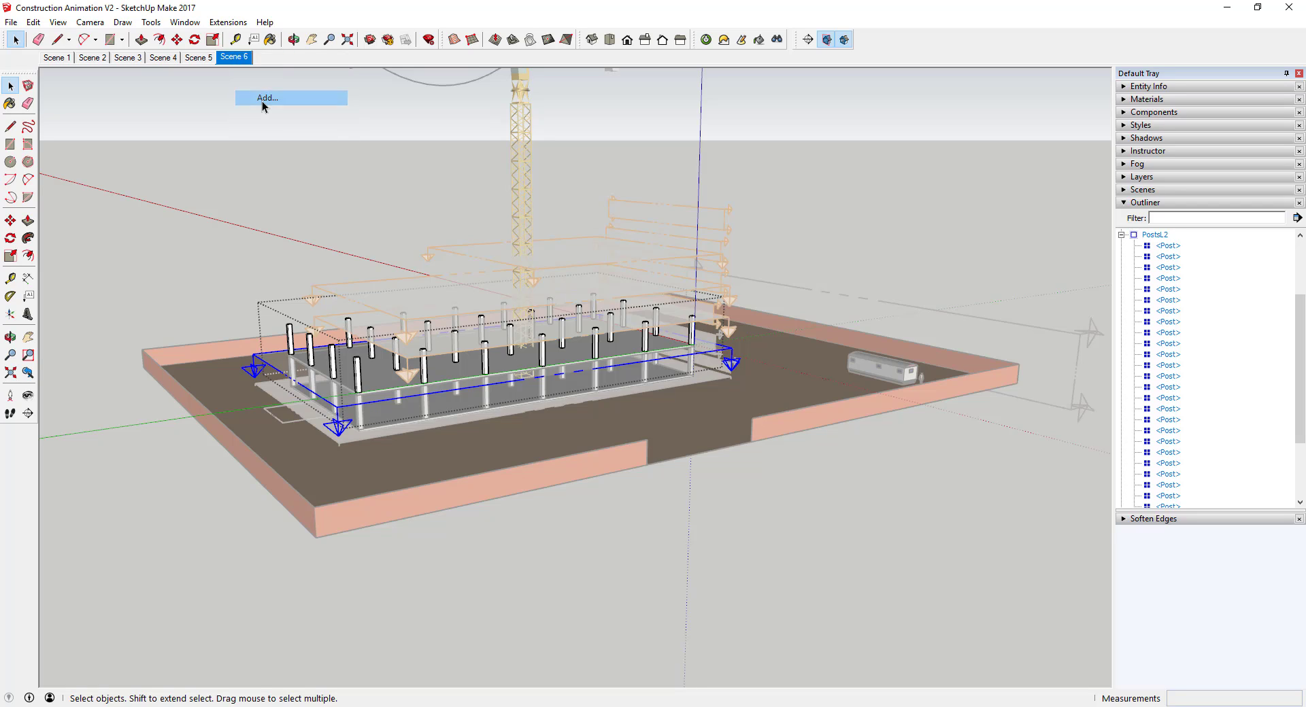
Switch between the sixth and seventh scenes to preview the second-level posts, and close the PostsL2 group
{"action": "left_click", "coordinate": [238, 59]}
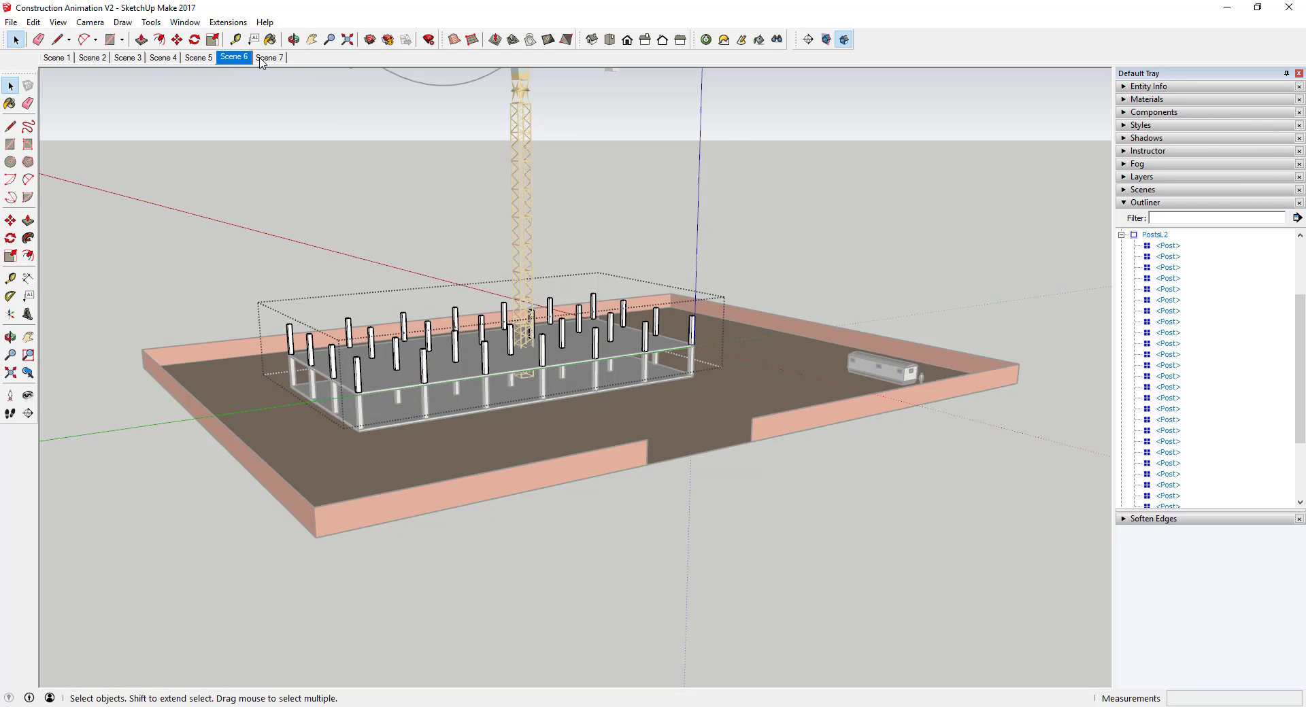
{"action": "left_click", "coordinate": [261, 60]}
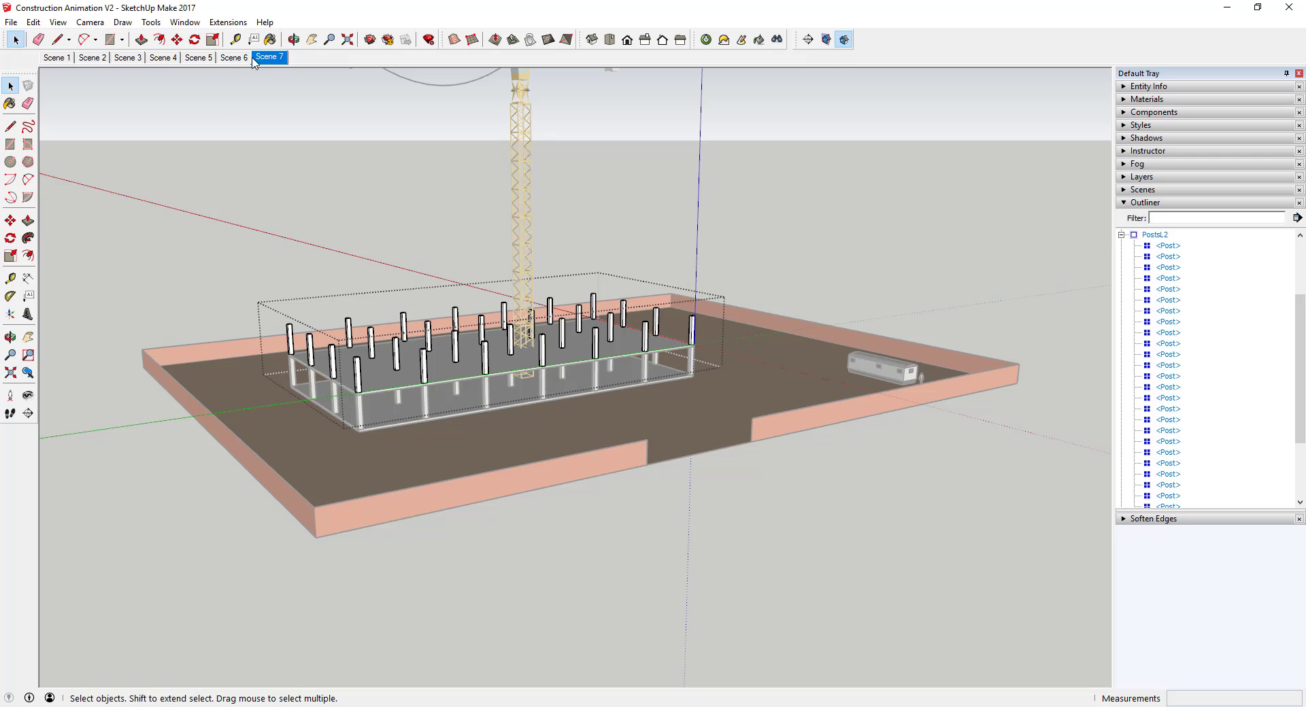
{"action": "left_click", "coordinate": [1018, 246]}
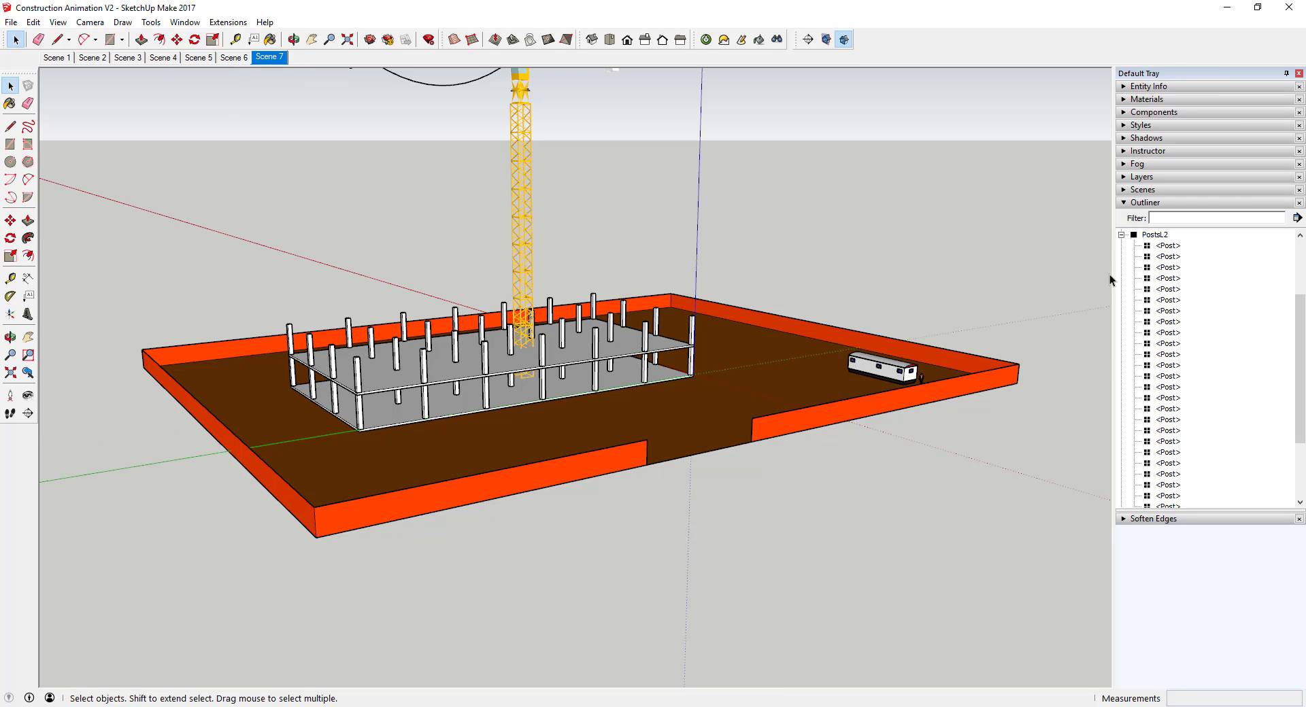
Open the Slab#3 component, deactivate the cut of its section plane and add the eighth scene
{"action": "left_click", "coordinate": [1121, 234]}
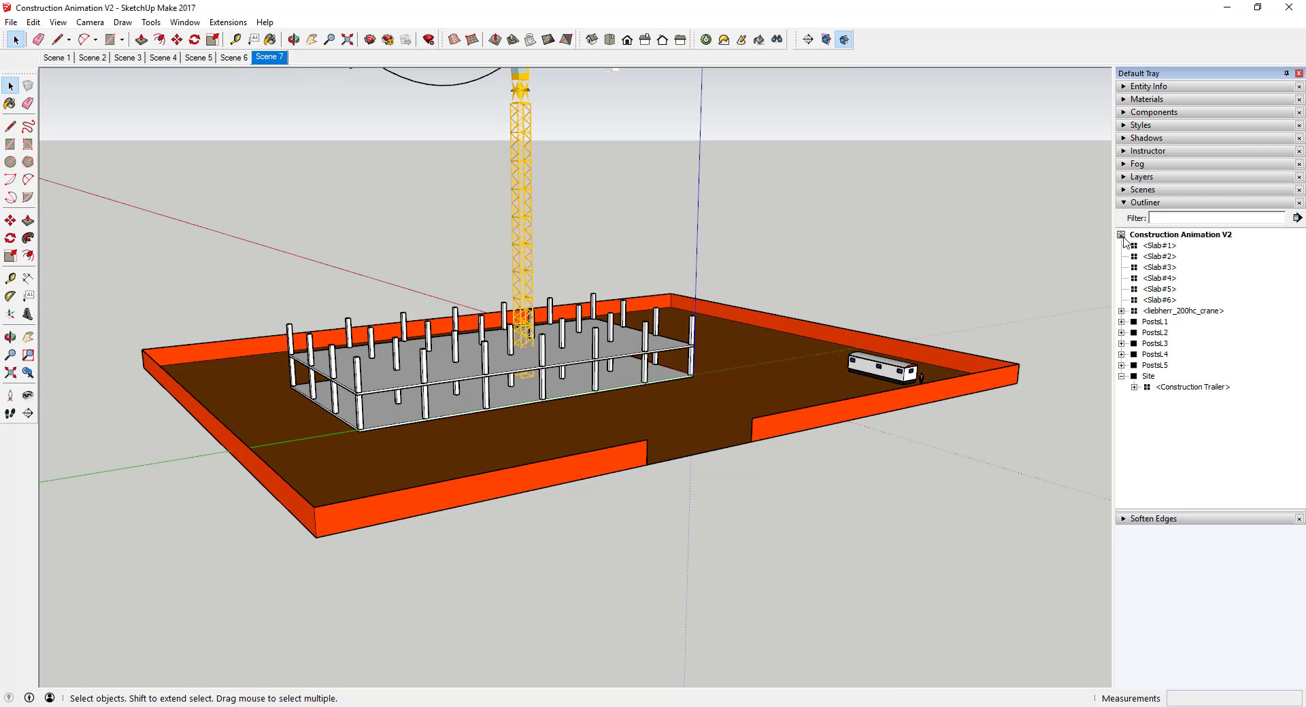
{"action": "left_click", "coordinate": [1159, 267]}
{"action": "double_click", "coordinate": [1160, 267]}
{"action": "right_click", "coordinate": [708, 301]}
{"action": "left_click", "coordinate": [755, 377]}
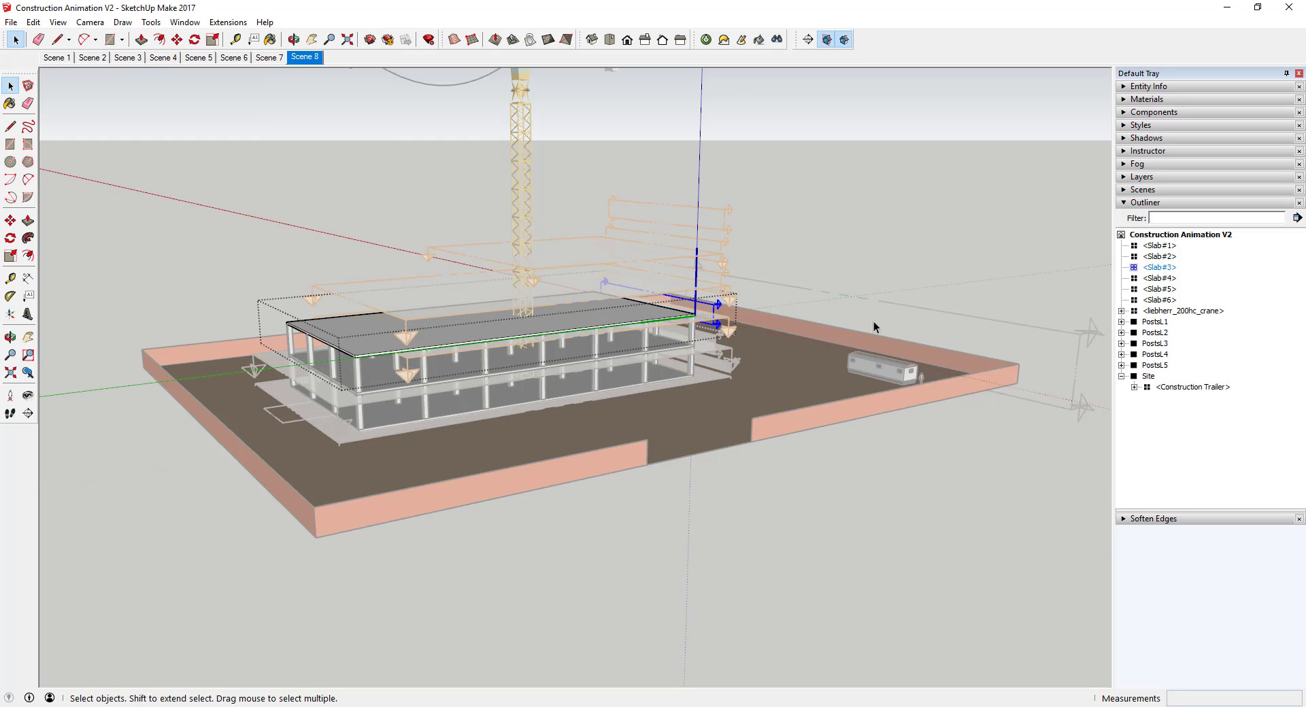
Close Slab#3, deactivate the section cut inside the PostsL3 group and add the ninth scene
{"action": "left_click", "coordinate": [874, 327]}
{"action": "double_click", "coordinate": [578, 316]}
{"action": "key", "text": "ctrl+a"}
{"action": "right_click", "coordinate": [703, 321]}
{"action": "right_click", "coordinate": [304, 57]}
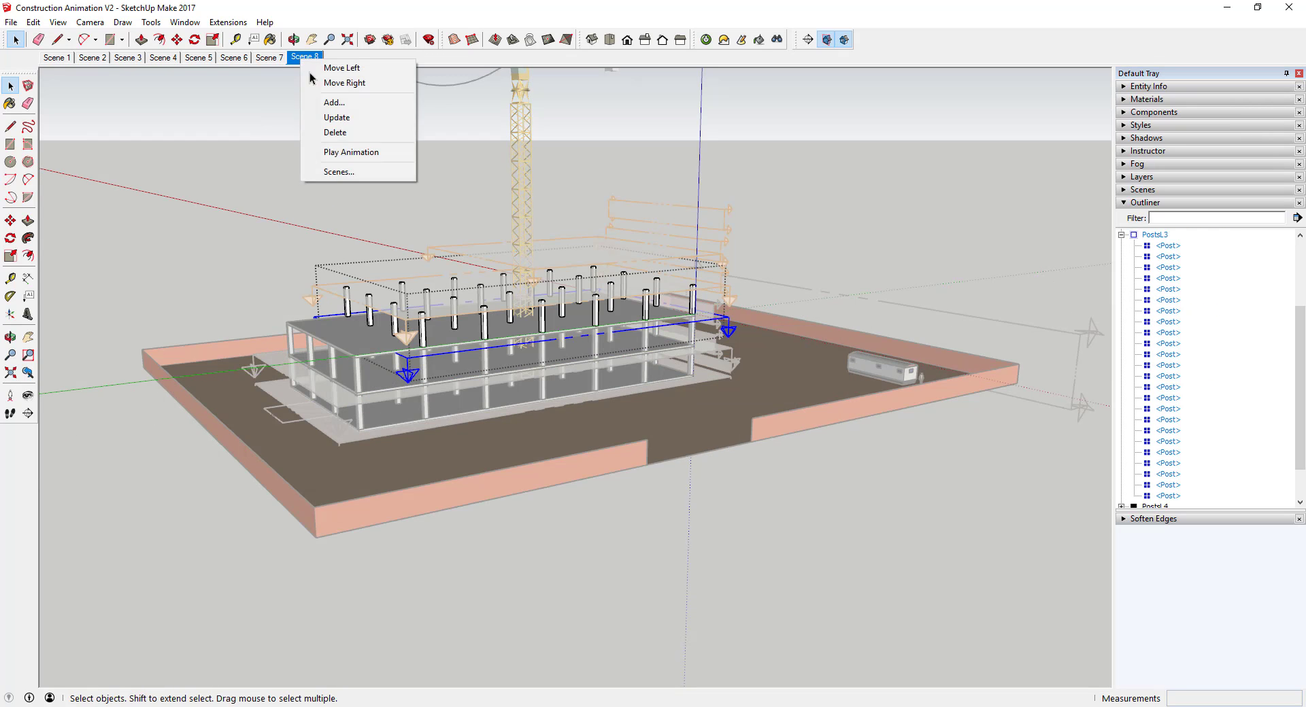
{"action": "left_click", "coordinate": [336, 117]}
Show the section planes, deactivate the section cuts in Slab#4 and PostsL4, and add the tenth and eleventh scenes for them
{"action": "left_click", "coordinate": [1160, 278]}
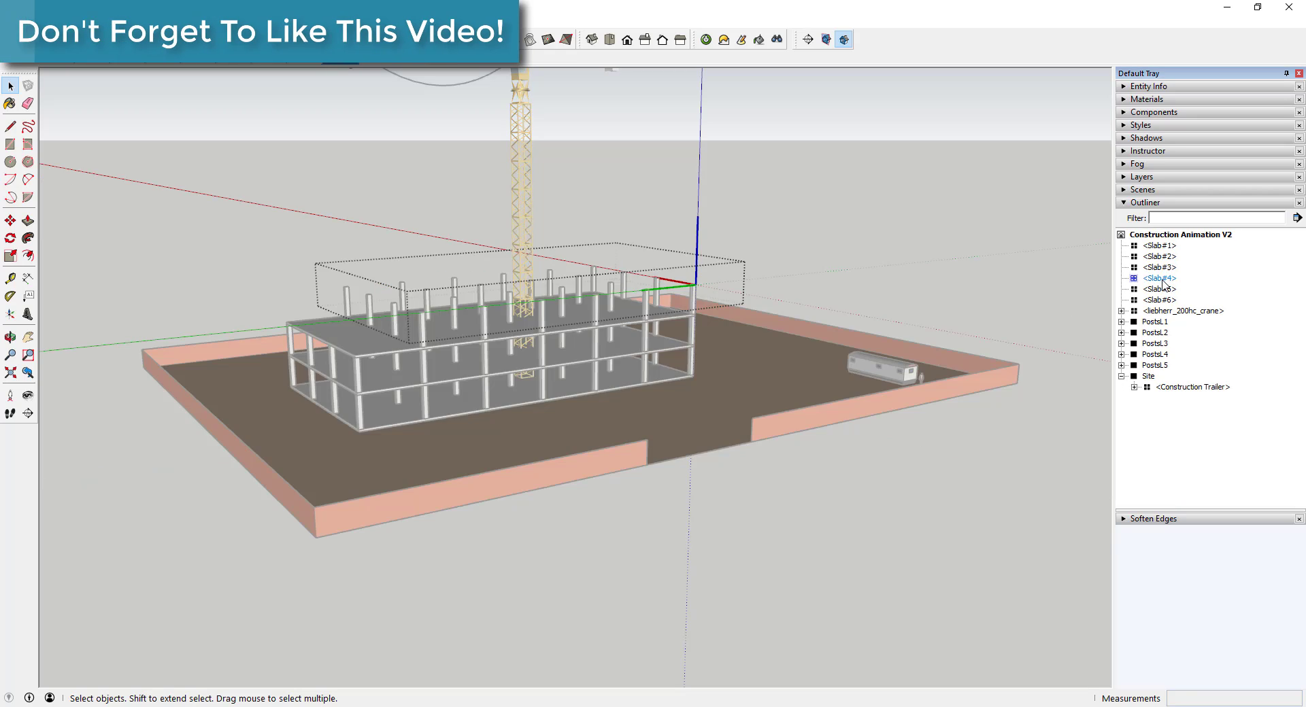
{"action": "right_click", "coordinate": [711, 270]}
{"action": "left_click", "coordinate": [758, 346]}
{"action": "left_click", "coordinate": [827, 41]}
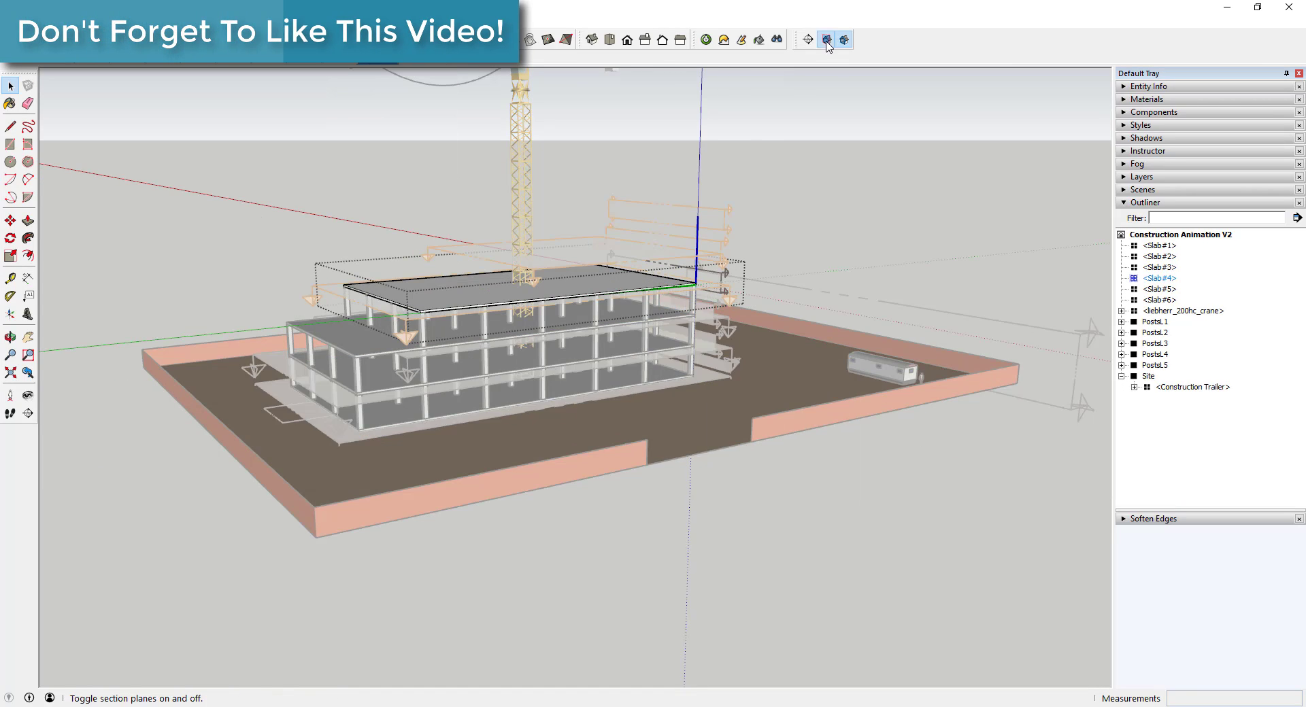
{"action": "left_click", "coordinate": [411, 61]}
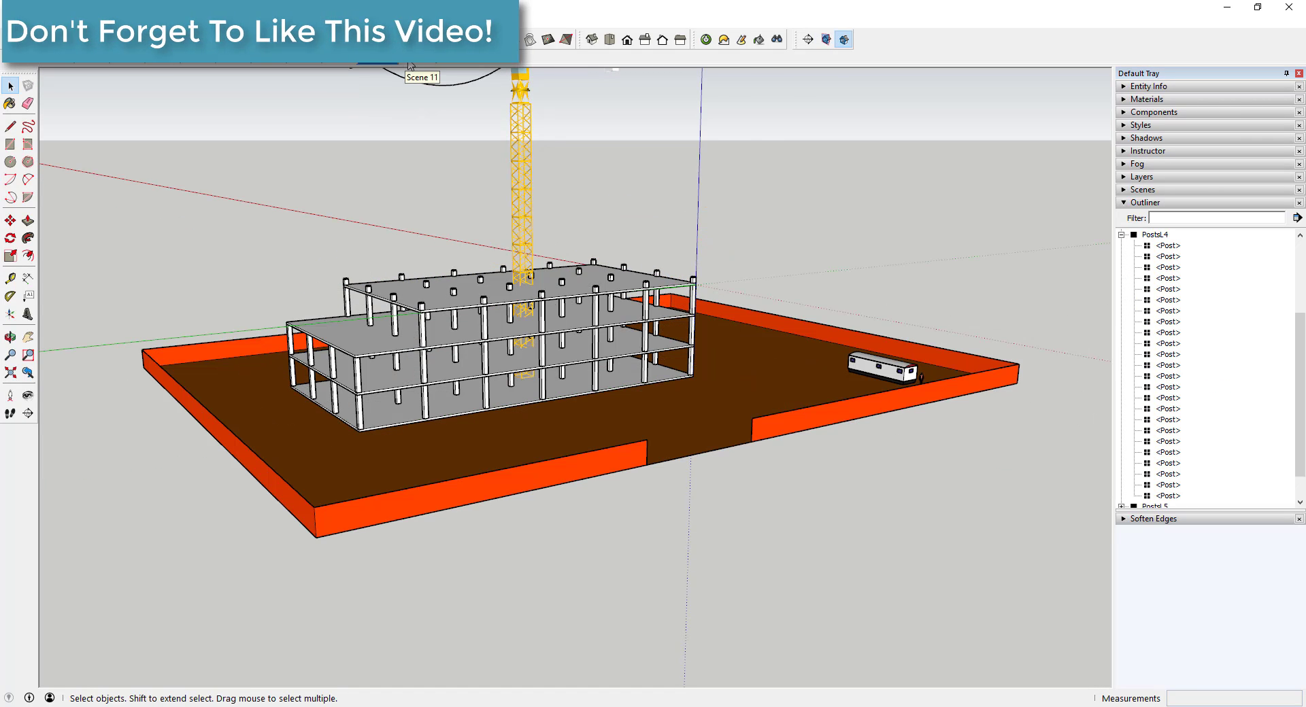
Open the Slab#5 component, deactivate the cut of its section plane and add the twelfth scene
{"action": "double_click", "coordinate": [701, 257]}
{"action": "right_click", "coordinate": [700, 257]}
{"action": "right_click", "coordinate": [411, 58]}
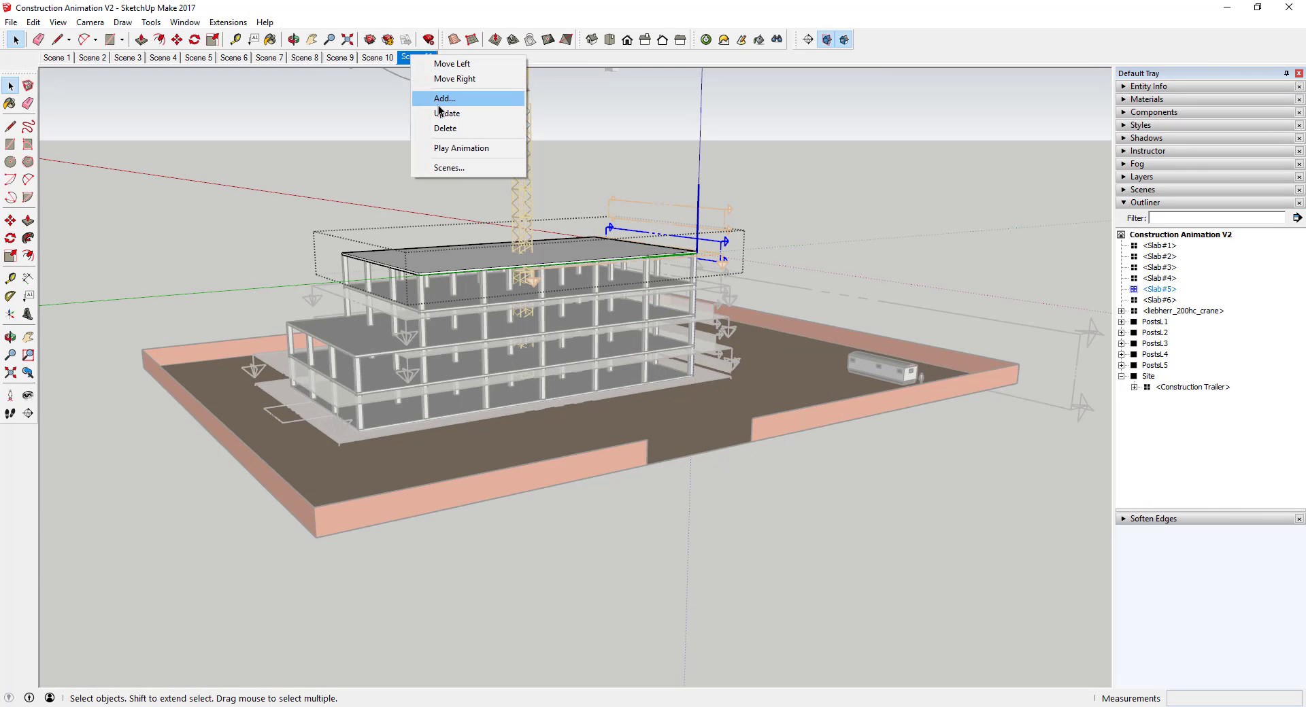
{"action": "left_click", "coordinate": [442, 98]}
Deactivate the section cut inside the PostsL5 group and add the thirteenth scene
{"action": "right_click", "coordinate": [704, 256]}
{"action": "right_click", "coordinate": [457, 57]}
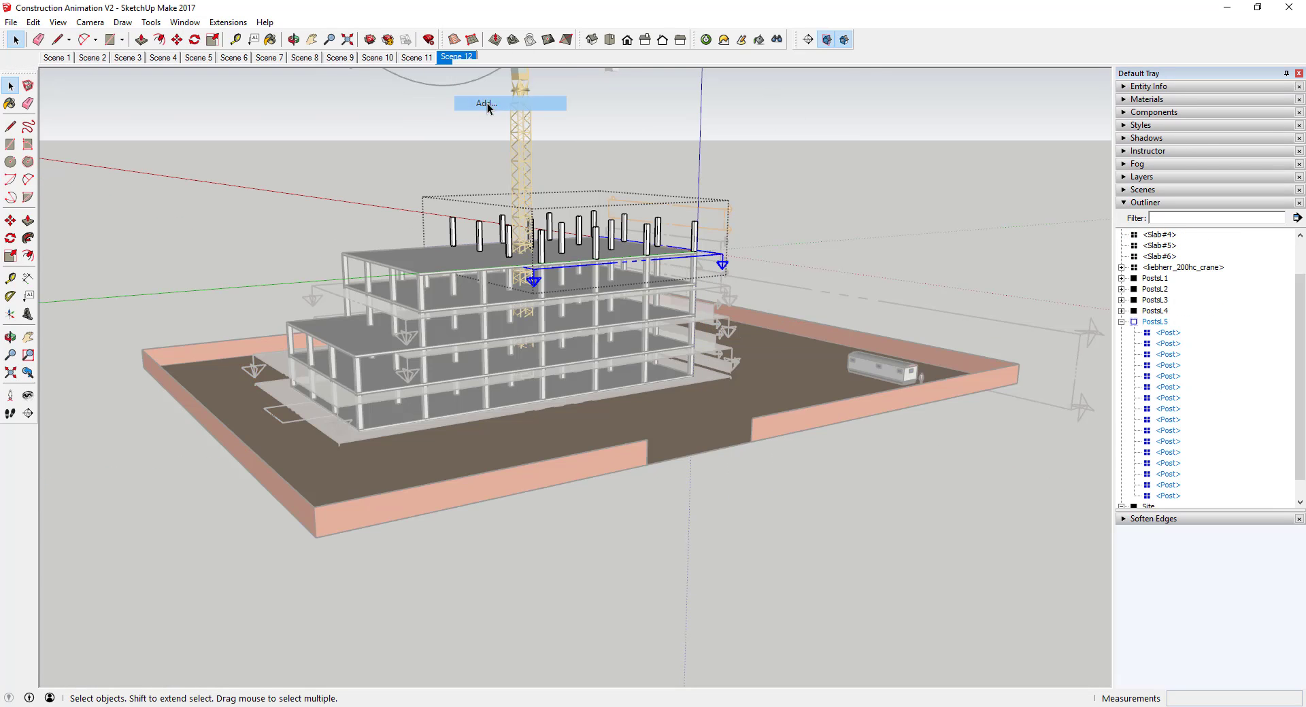
{"action": "left_click", "coordinate": [487, 103]}
Deactivate the section cut inside the Slab#6 component and add the fourteenth scene
{"action": "left_click", "coordinate": [699, 211]}
{"action": "right_click", "coordinate": [700, 207]}
{"action": "left_click", "coordinate": [742, 282]}
{"action": "right_click", "coordinate": [485, 58]}
{"action": "left_click", "coordinate": [515, 105]}
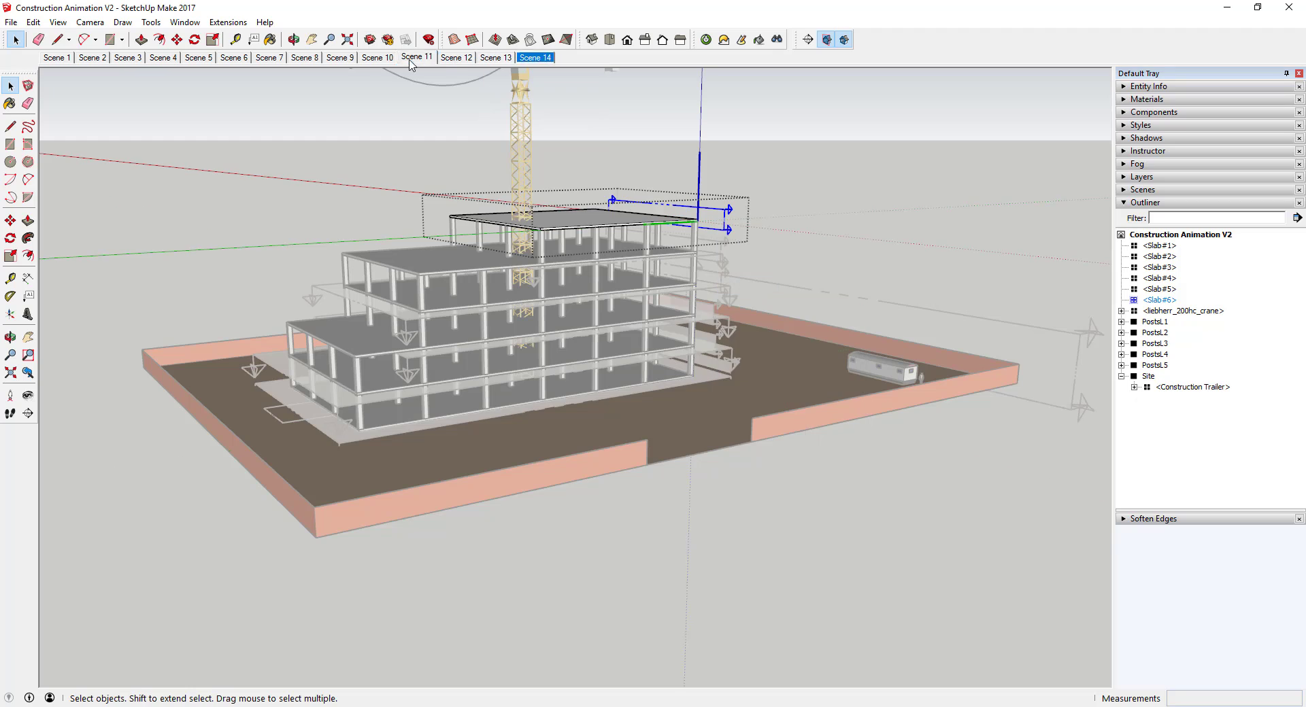
Preview the eleventh, twelfth and fourteenth scenes to check how the upper slabs and posts appear
{"action": "left_click", "coordinate": [411, 57]}
{"action": "left_click", "coordinate": [456, 57]}
{"action": "left_click", "coordinate": [535, 57]}
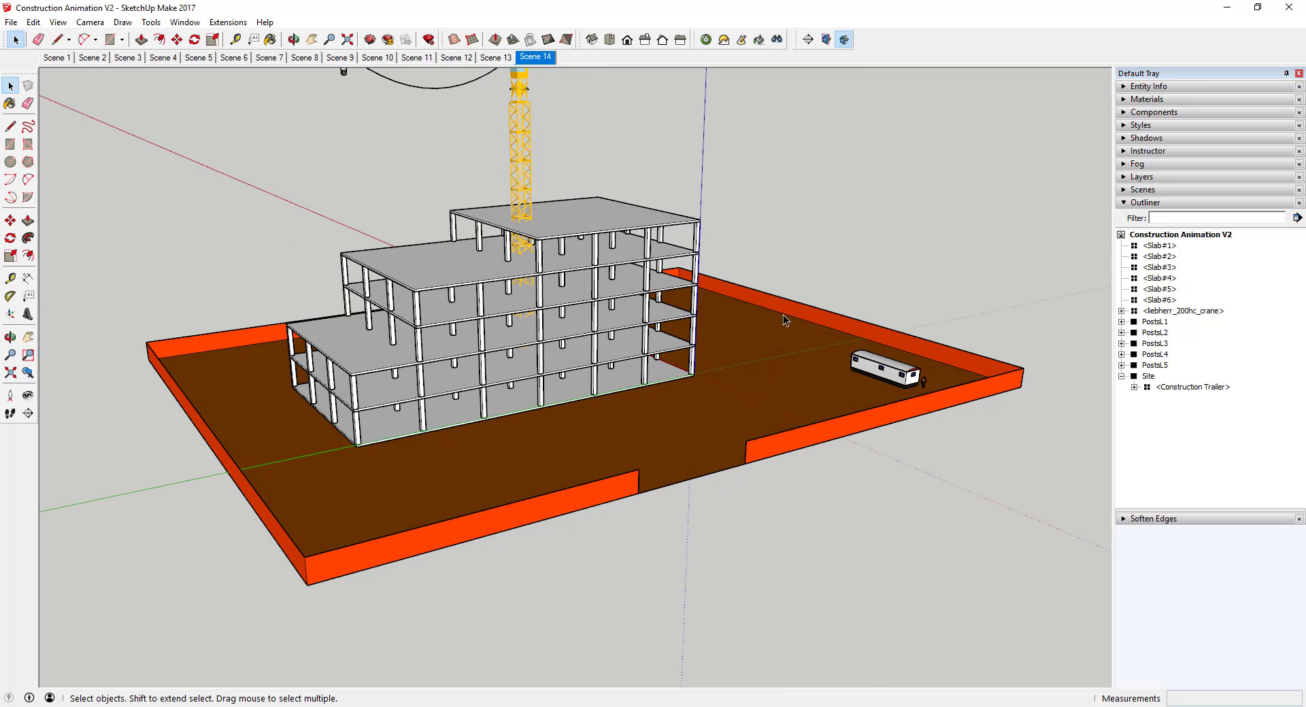
Update Scene 14 with a raised corner view from the trailer side showing the whole crane, and preview the change from Scene 13
{"action": "middle_click_drag", "start_coordinate": [632, 422], "coordinate": [644, 318]}
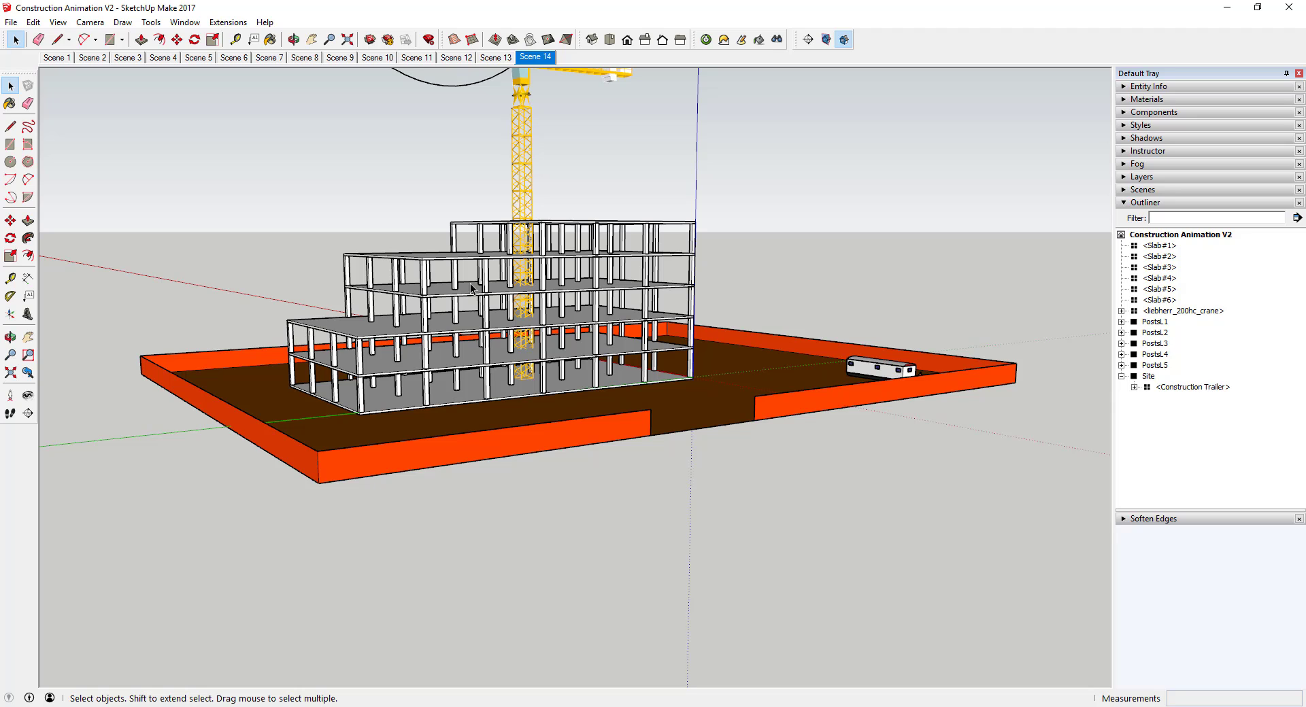
{"action": "scroll", "coordinate": [536, 306], "scroll_direction": "down", "scroll_amount": 1}
{"action": "scroll", "coordinate": [546, 291], "scroll_direction": "up", "scroll_amount": 2}
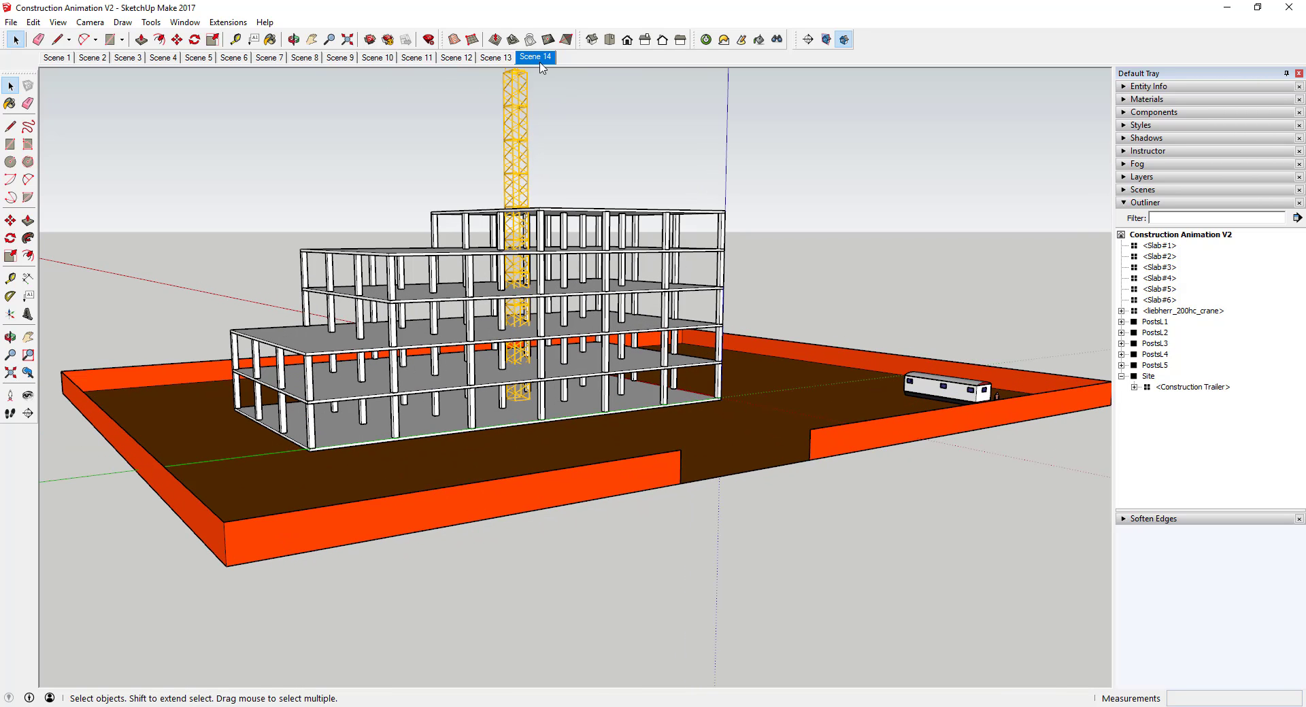
{"action": "middle_click_drag", "start_coordinate": [757, 332], "coordinate": [260, 398]}
{"action": "middle_click_drag", "start_coordinate": [450, 352], "coordinate": [707, 320]}
{"action": "scroll", "coordinate": [678, 322], "scroll_direction": "up", "scroll_amount": 2}
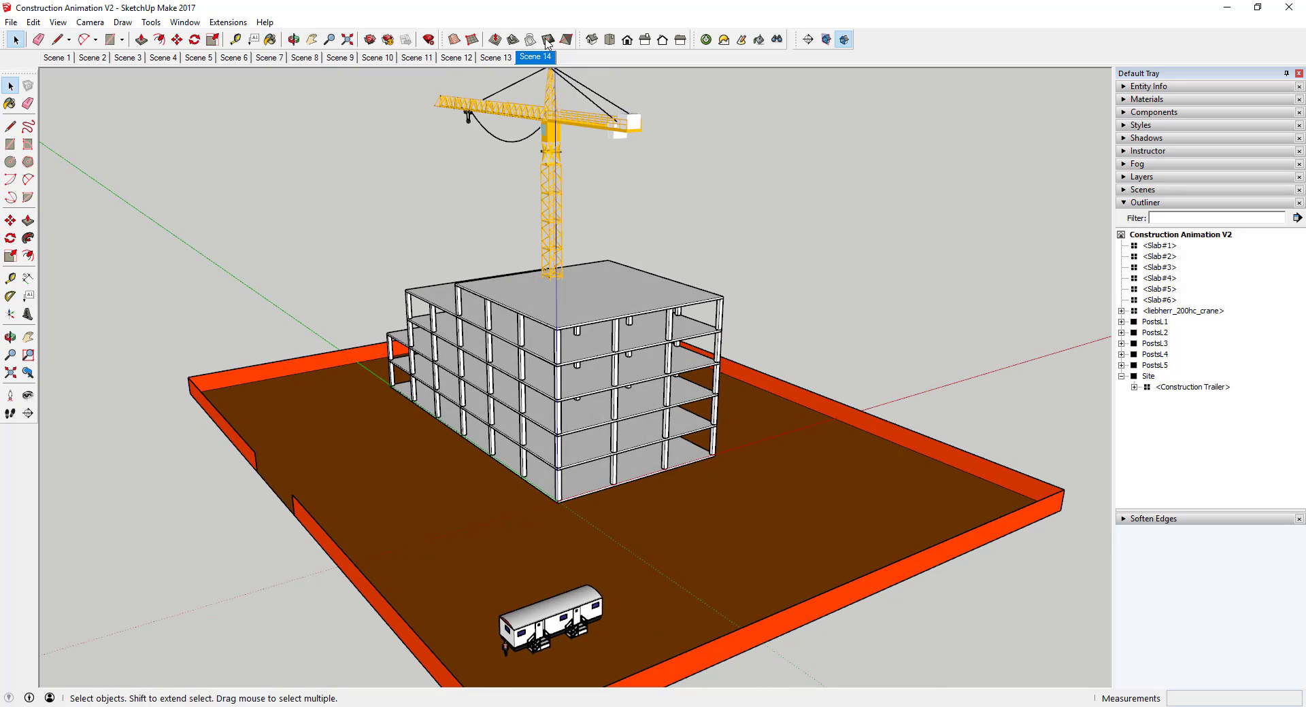
{"action": "right_click", "coordinate": [532, 60]}
{"action": "left_click", "coordinate": [552, 111]}
{"action": "left_click", "coordinate": [495, 58]}
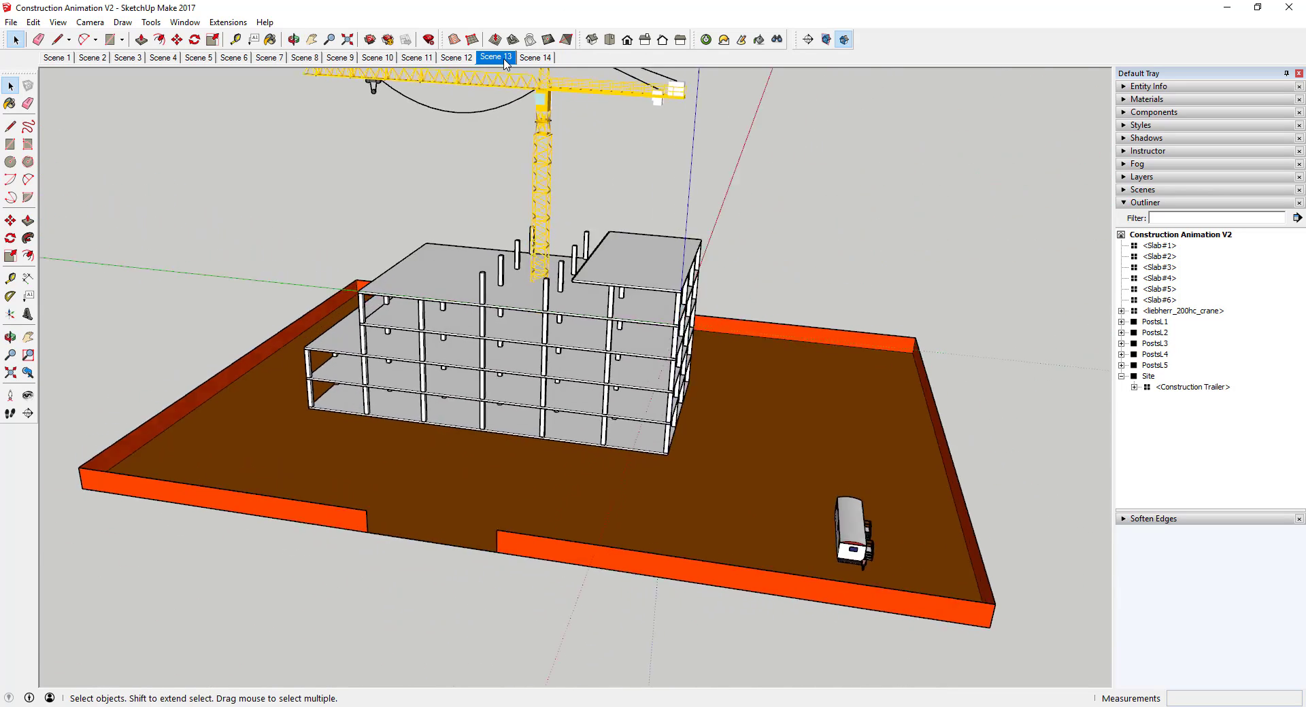
{"action": "left_click", "coordinate": [534, 59]}
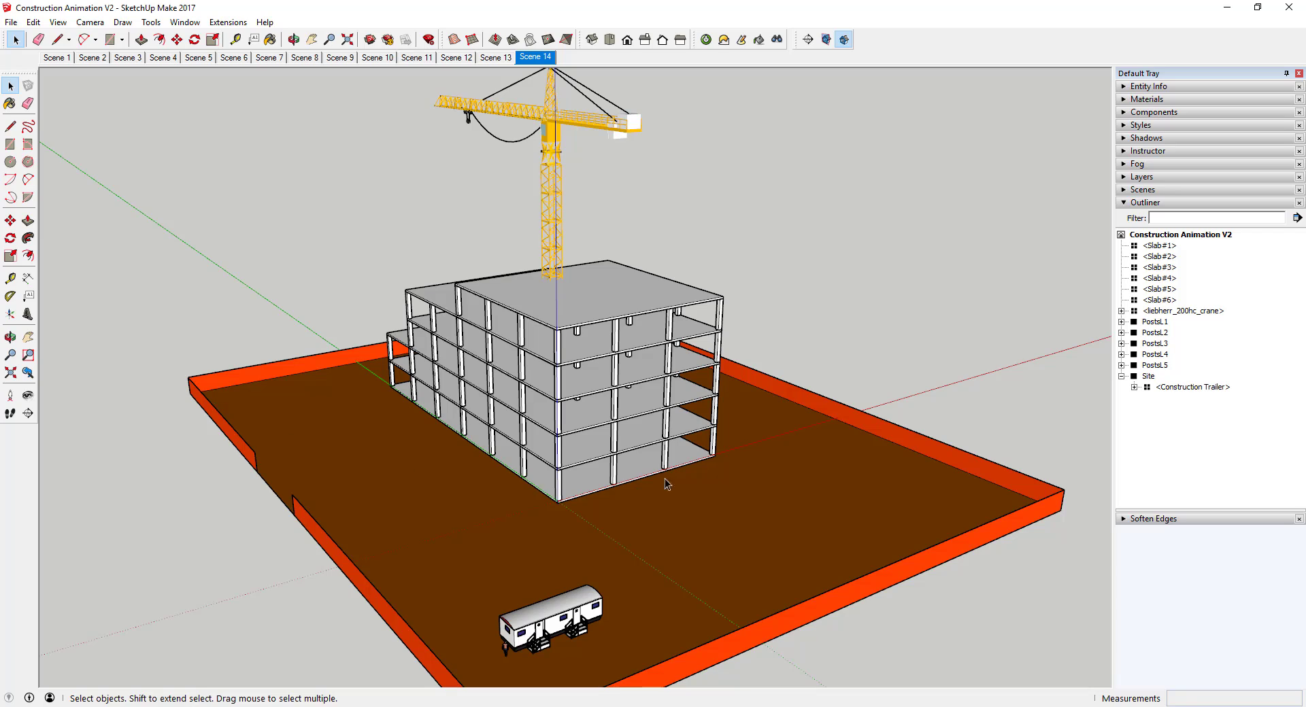
Update Scene 13 with a higher, wider view that shows the whole crane above the building
{"action": "left_click", "coordinate": [500, 61]}
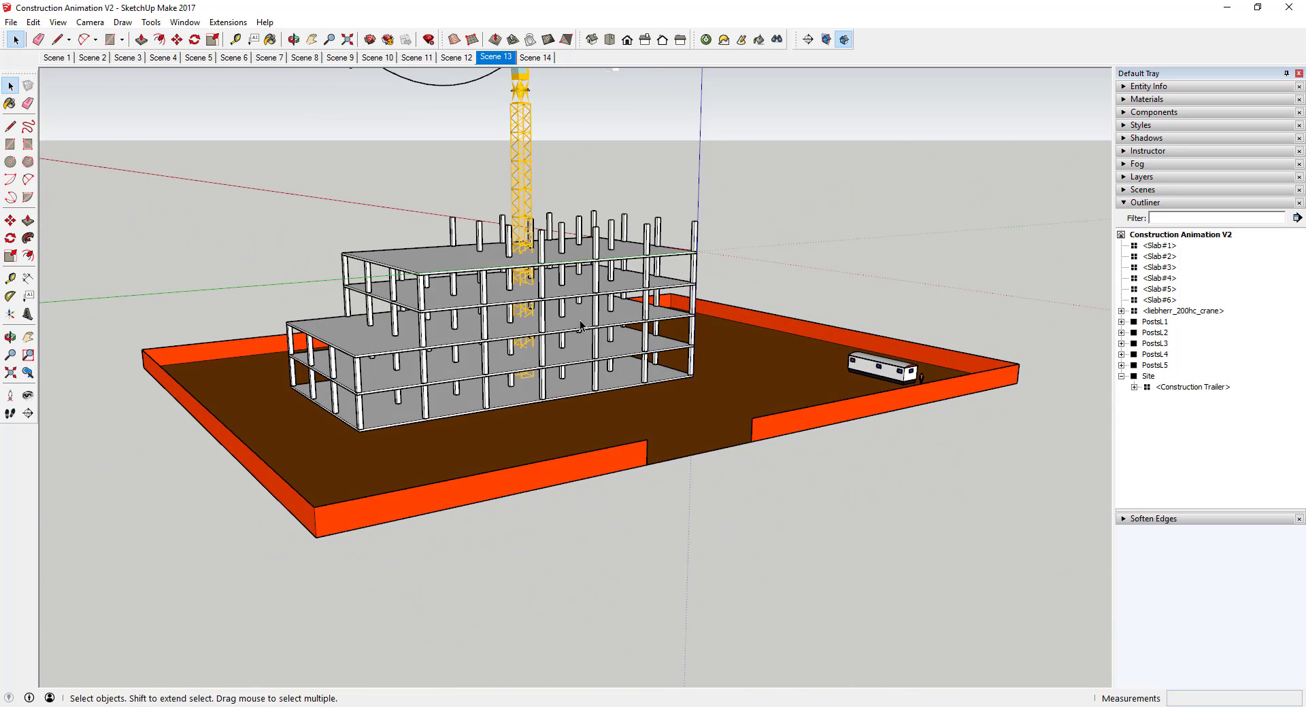
{"action": "middle_click_drag", "start_coordinate": [631, 310], "coordinate": [599, 328]}
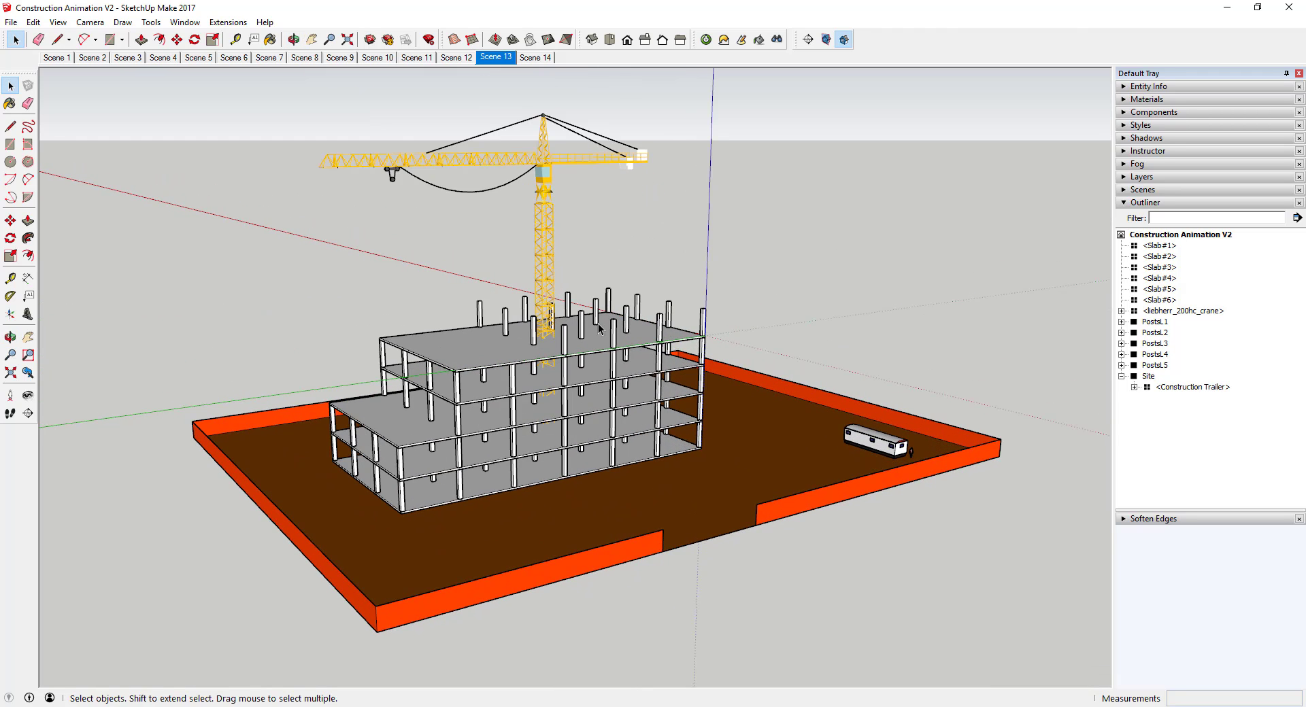
{"action": "right_click", "coordinate": [497, 60]}
{"action": "left_click", "coordinate": [537, 114]}
Update Scene 12 with a slightly raised view of the building and the whole crane
{"action": "left_click", "coordinate": [456, 57]}
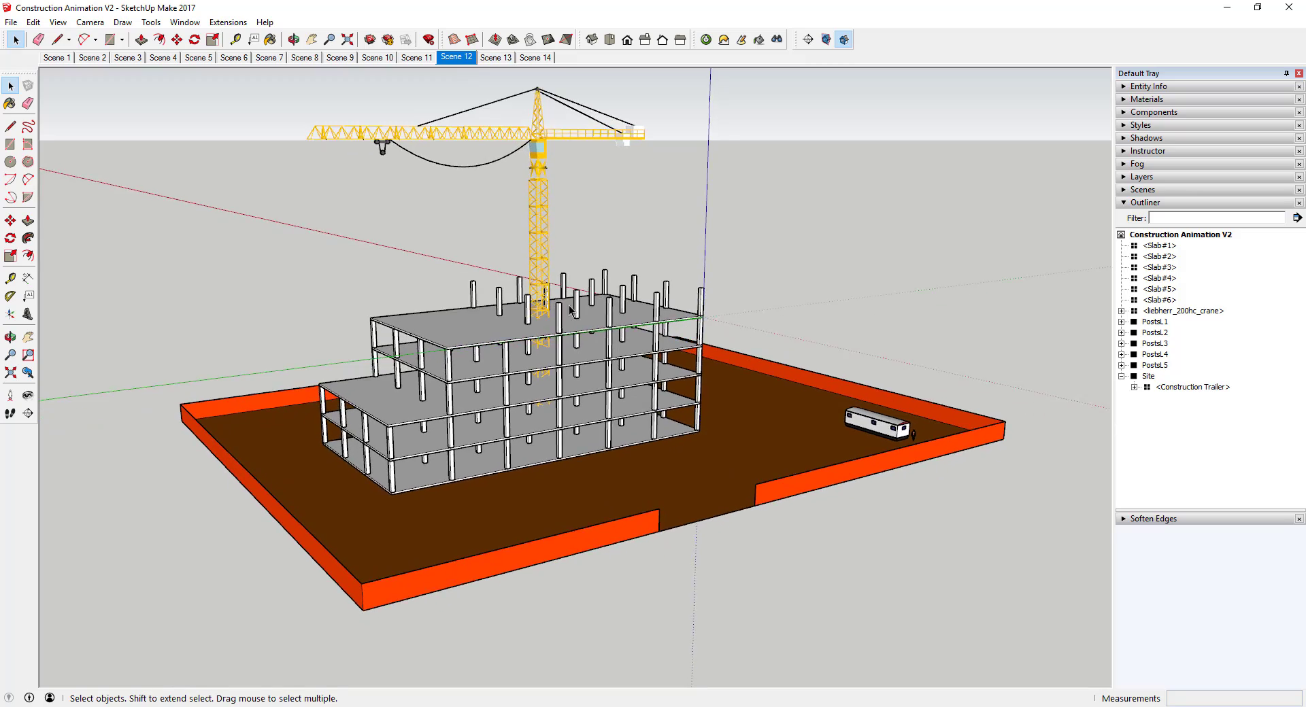
{"action": "middle_click_drag", "start_coordinate": [570, 310], "coordinate": [574, 295]}
{"action": "right_click", "coordinate": [457, 57]}
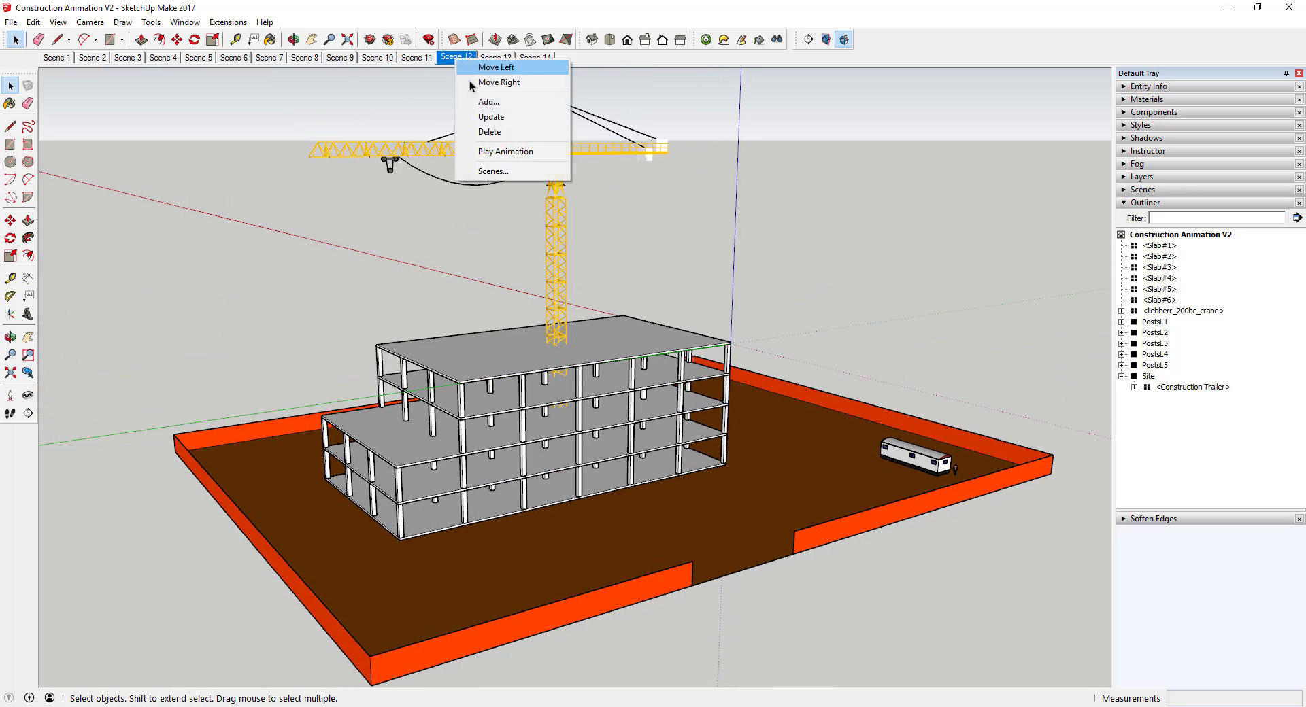
{"action": "left_click", "coordinate": [486, 118]}
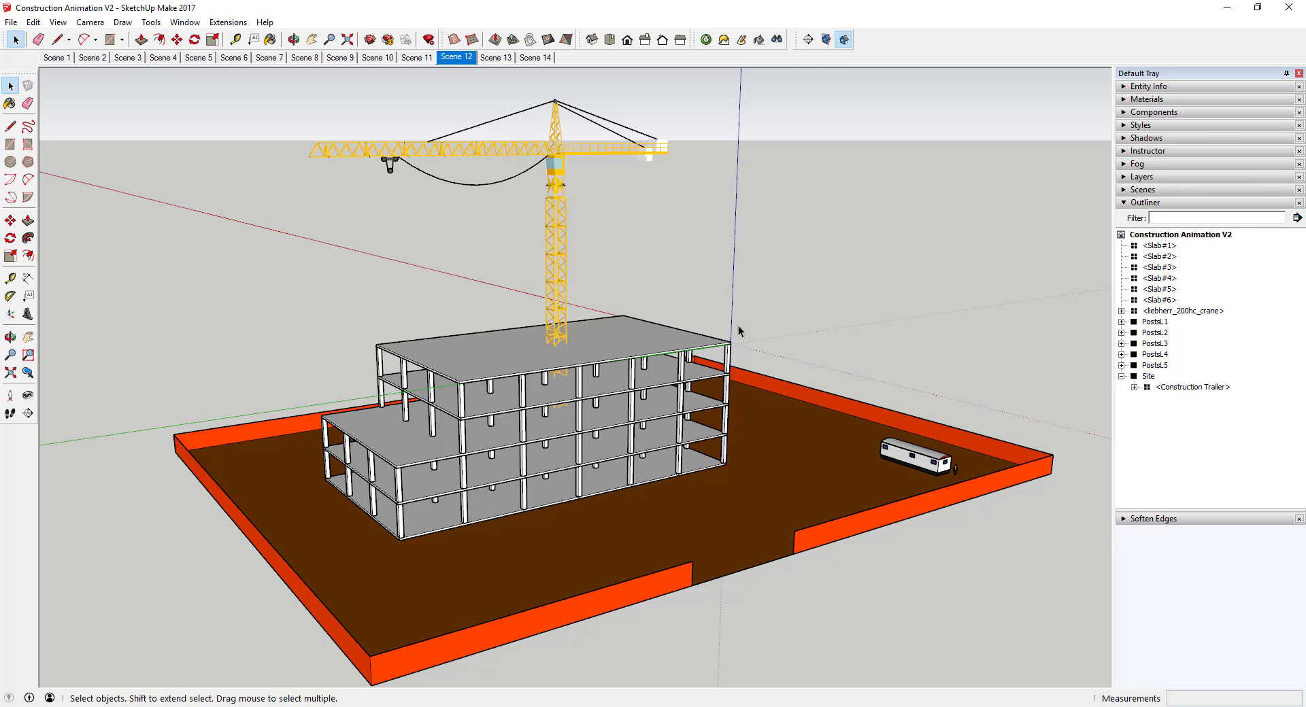
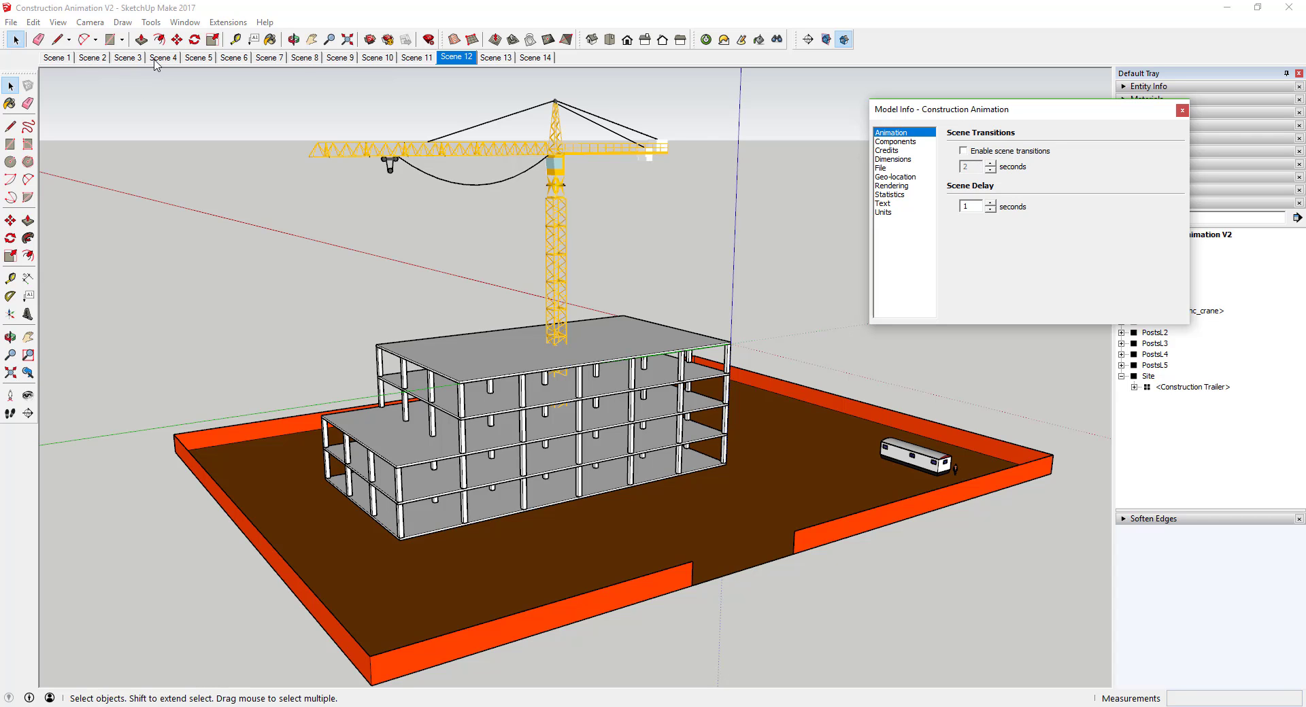
Step back and forth through Scenes 3 to 14 to examine how they switch with scene transitions disabled
{"action": "left_click", "coordinate": [417, 60]}
{"action": "left_click", "coordinate": [378, 59]}
{"action": "left_click", "coordinate": [415, 60]}
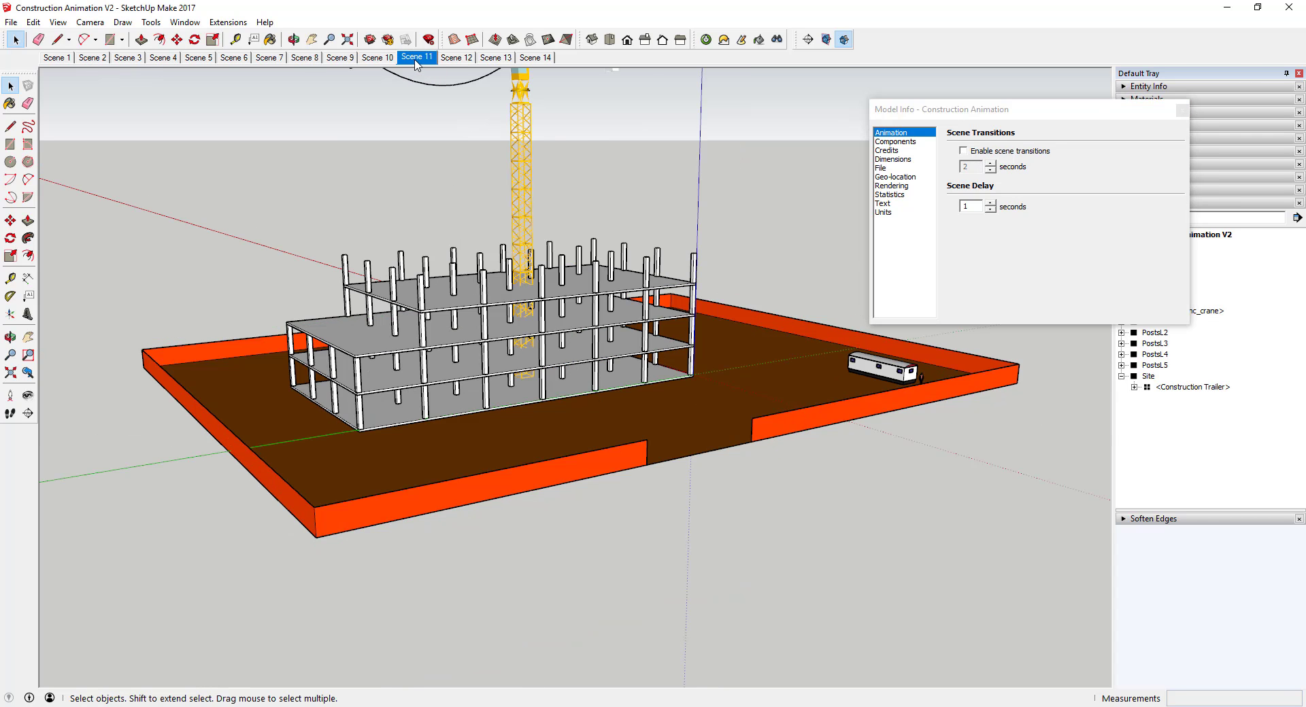
{"action": "left_click", "coordinate": [441, 61]}
{"action": "left_click", "coordinate": [496, 59]}
{"action": "left_click", "coordinate": [535, 59]}
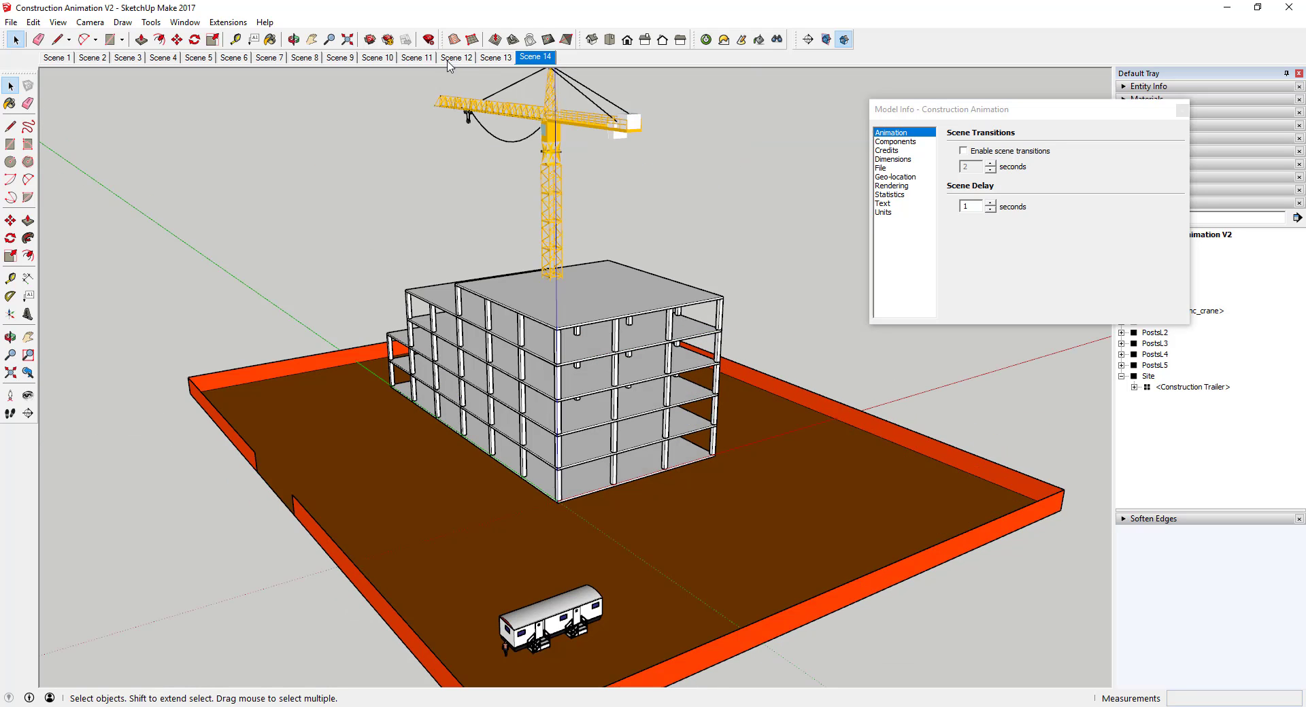
{"action": "left_click", "coordinate": [456, 59]}
{"action": "left_click", "coordinate": [415, 58]}
{"action": "left_click", "coordinate": [381, 58]}
{"action": "left_click", "coordinate": [340, 58]}
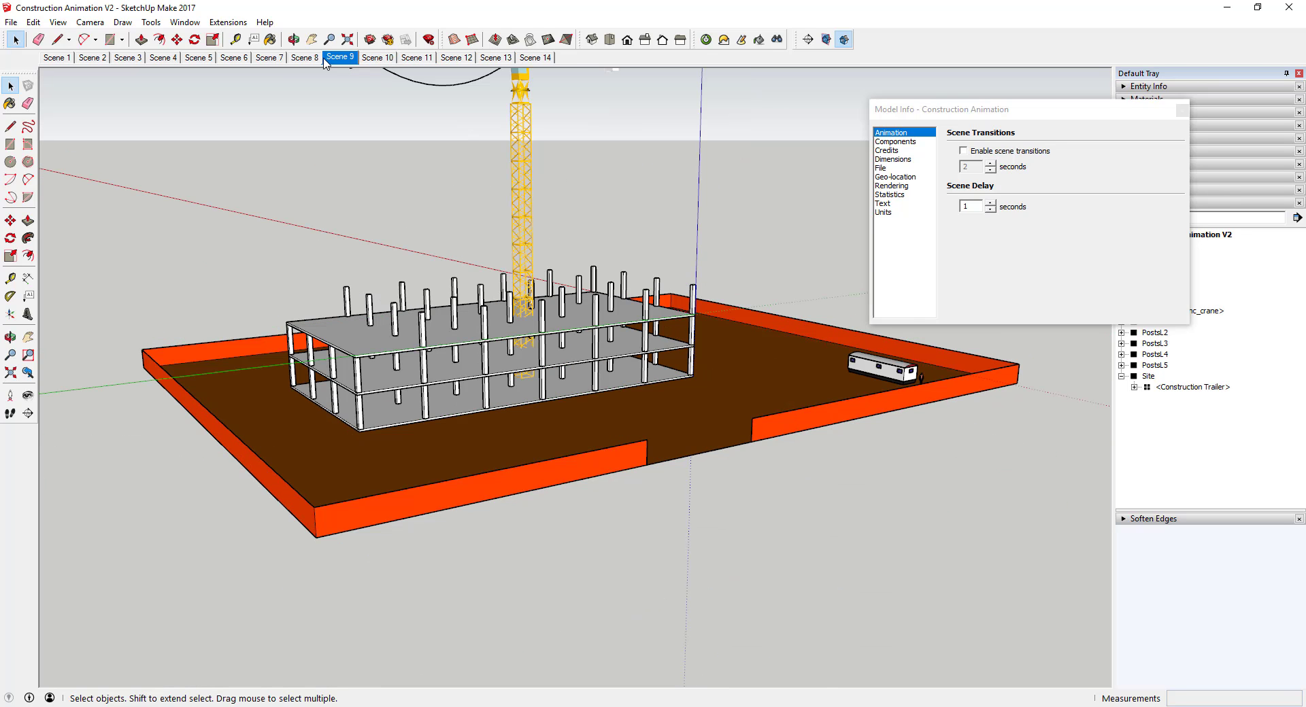
{"action": "left_click", "coordinate": [306, 59]}
{"action": "left_click", "coordinate": [269, 59]}
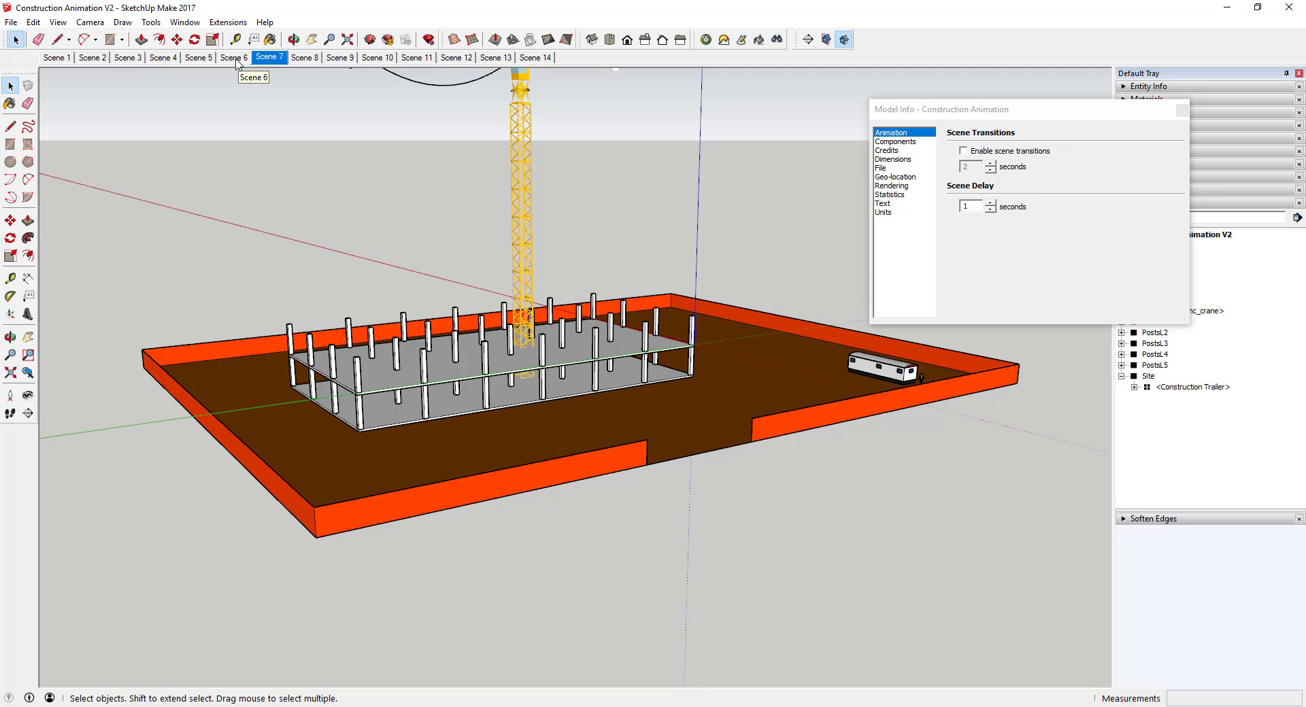
{"action": "left_click", "coordinate": [128, 57]}
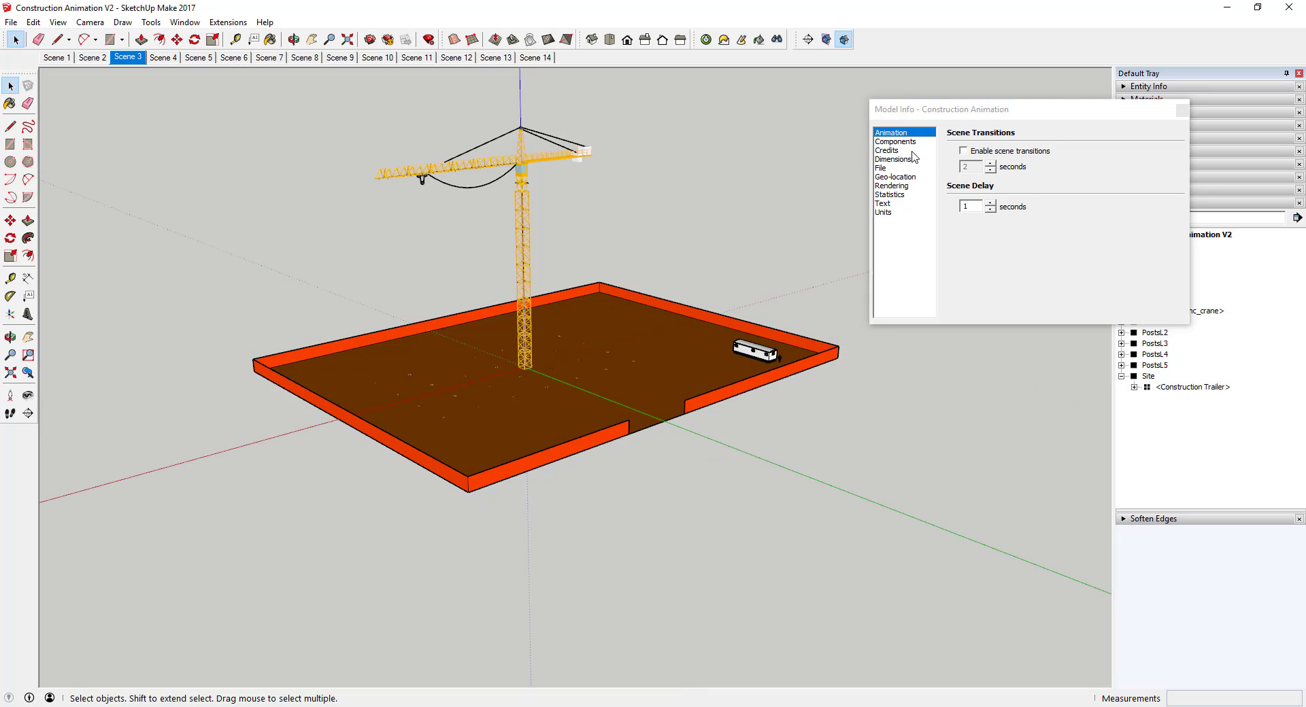
Enable scene transitions in the animation settings and switch to Scene 4 to test them
{"action": "left_click", "coordinate": [995, 152]}
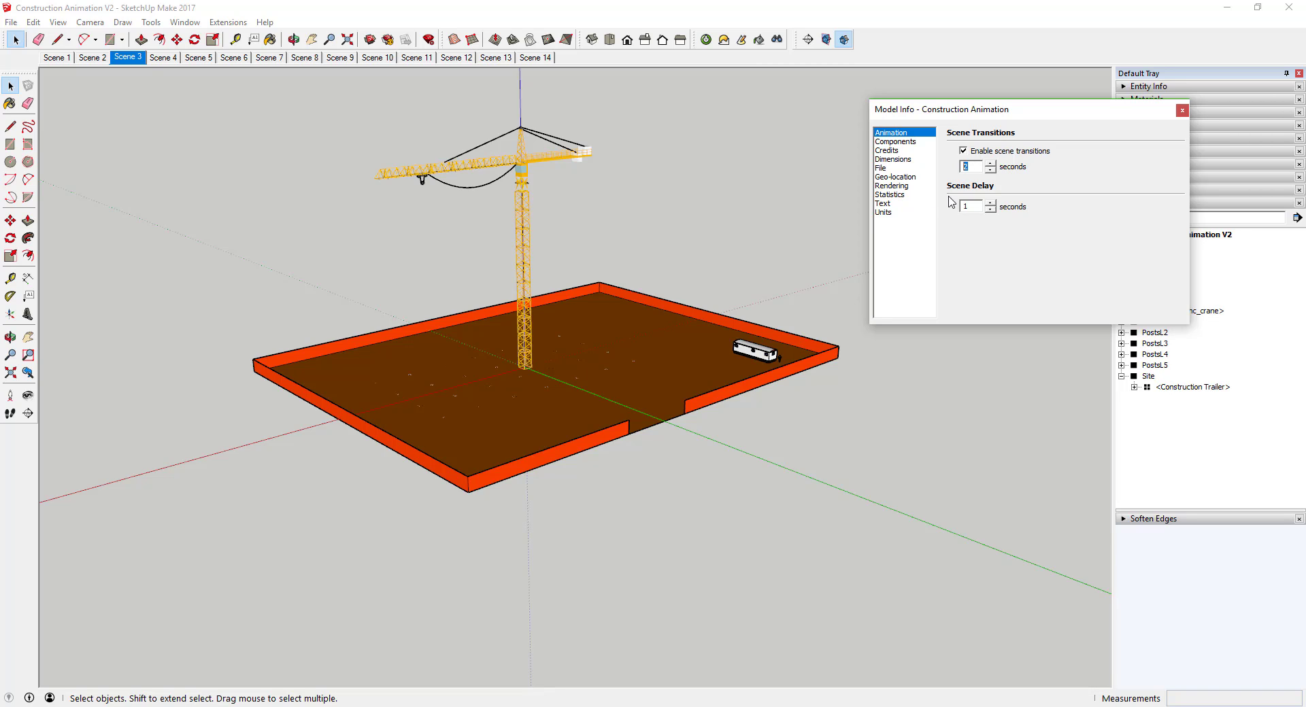
{"action": "key", "text": "Return"}
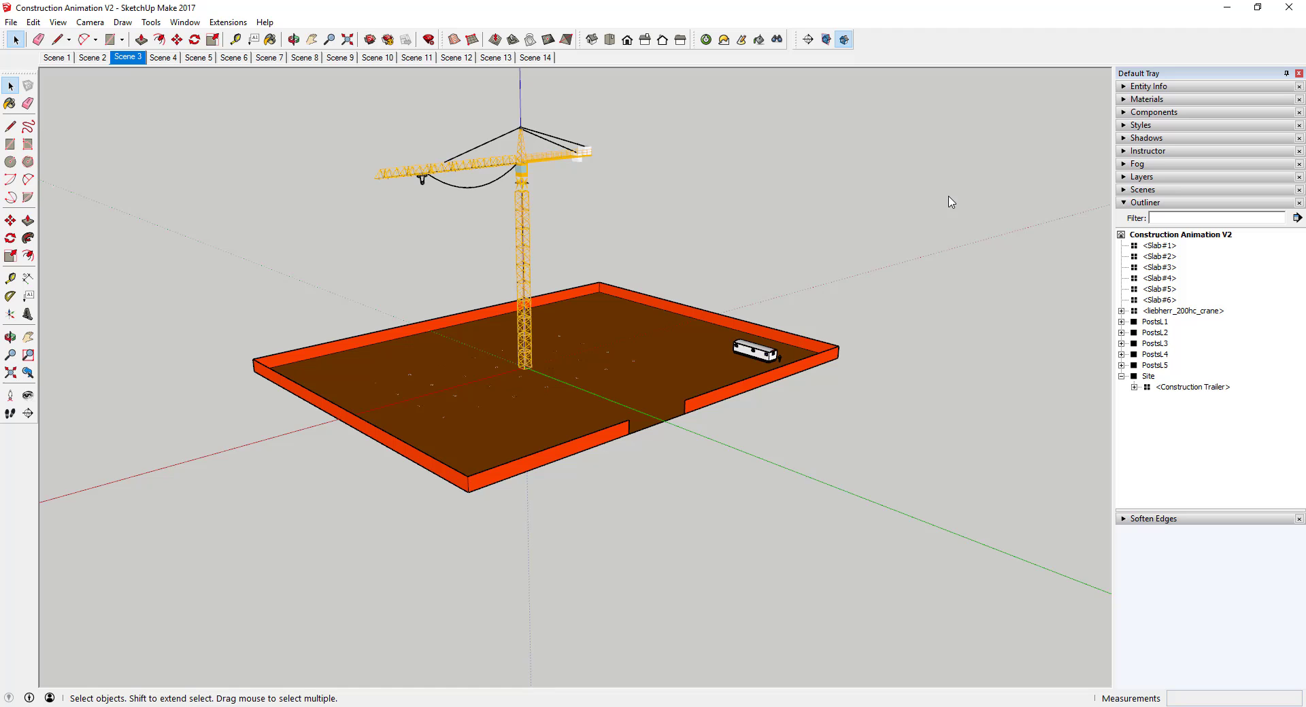
{"action": "left_click", "coordinate": [167, 58]}
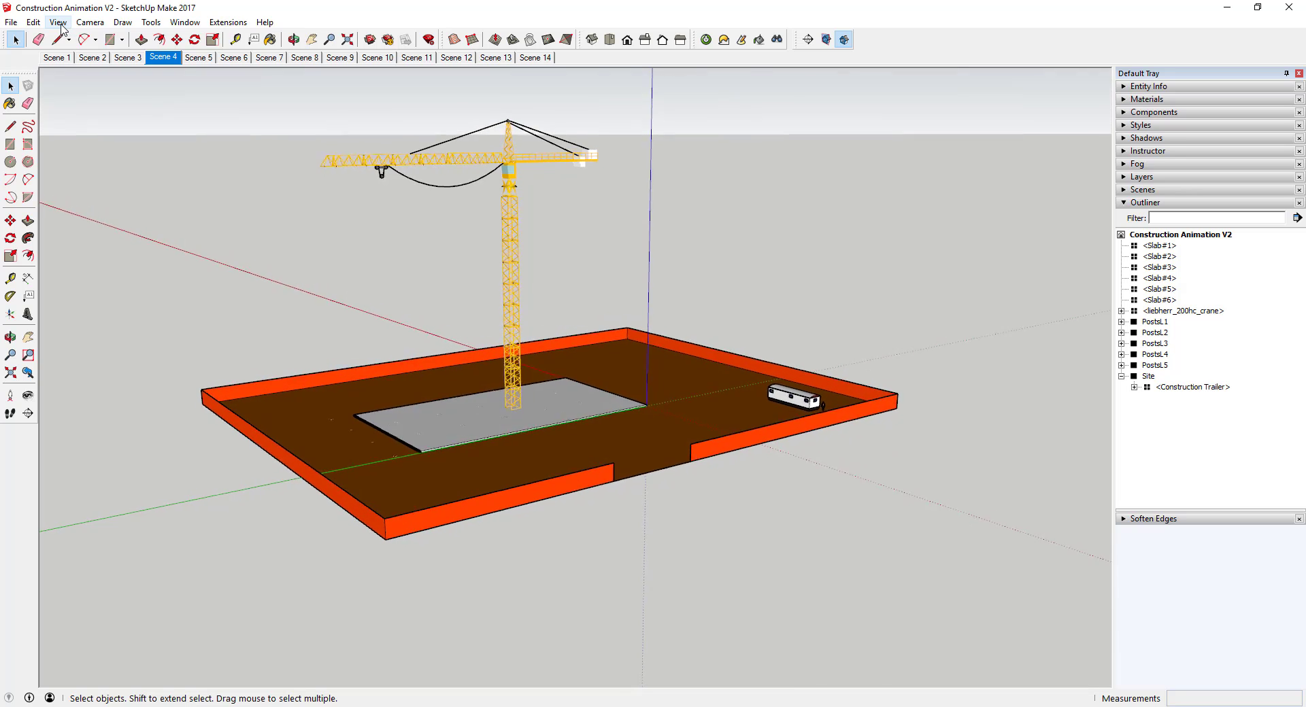
Open the animation settings and set the scene transition time to 1 second
{"action": "left_click", "coordinate": [59, 22]}
{"action": "mouse_move", "coordinate": [106, 236]}
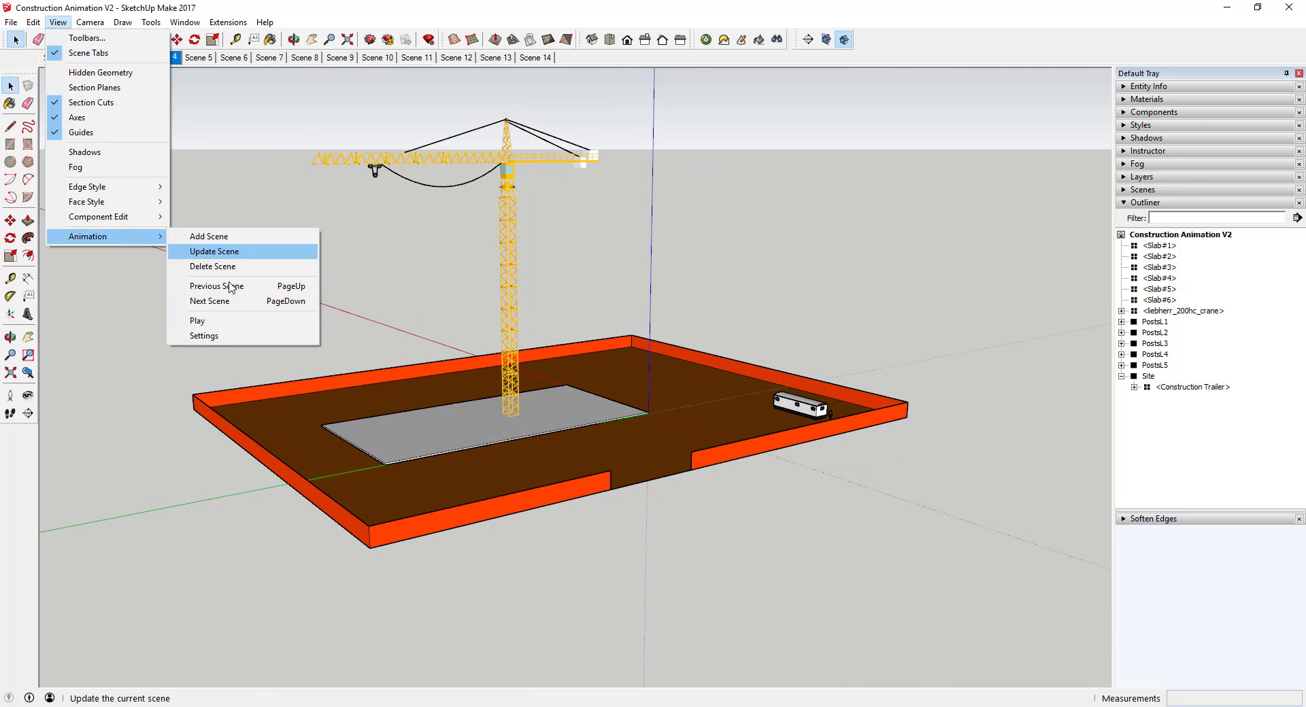
{"action": "left_click", "coordinate": [204, 336]}
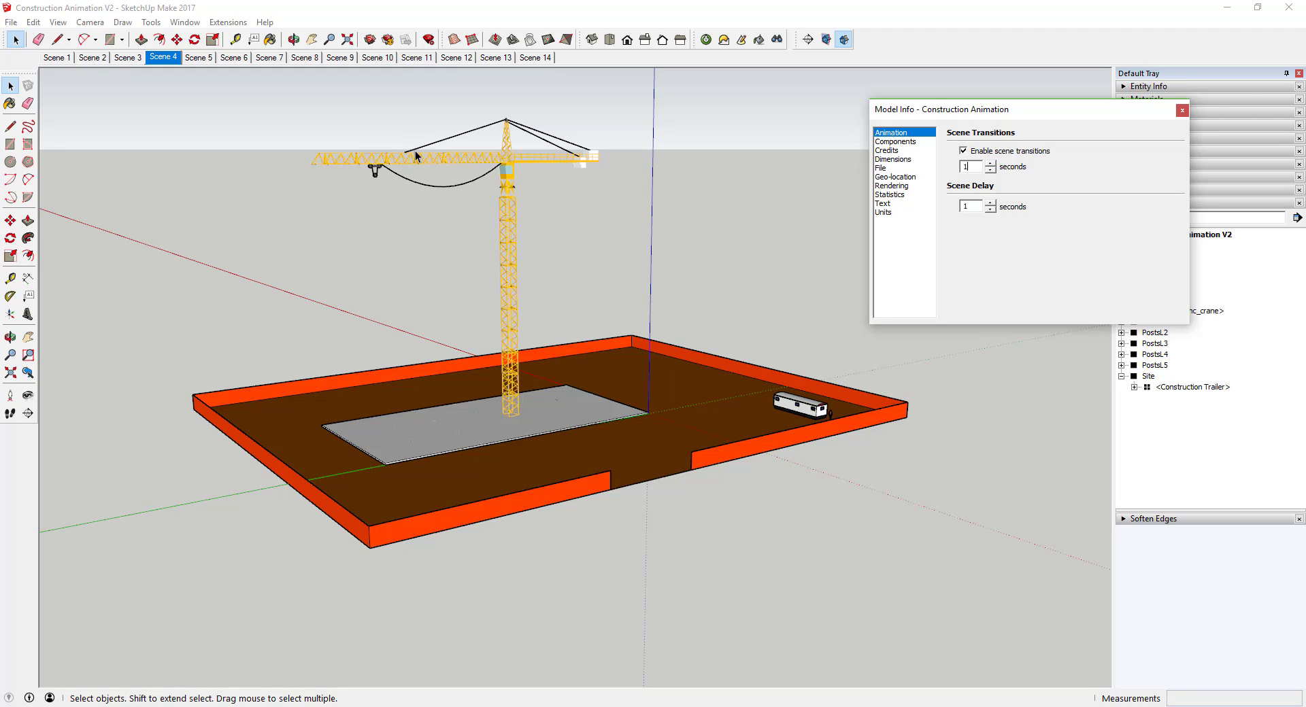
Switch among Scenes 3, 4 and 5 to preview the one-second transitions
{"action": "left_click", "coordinate": [204, 60]}
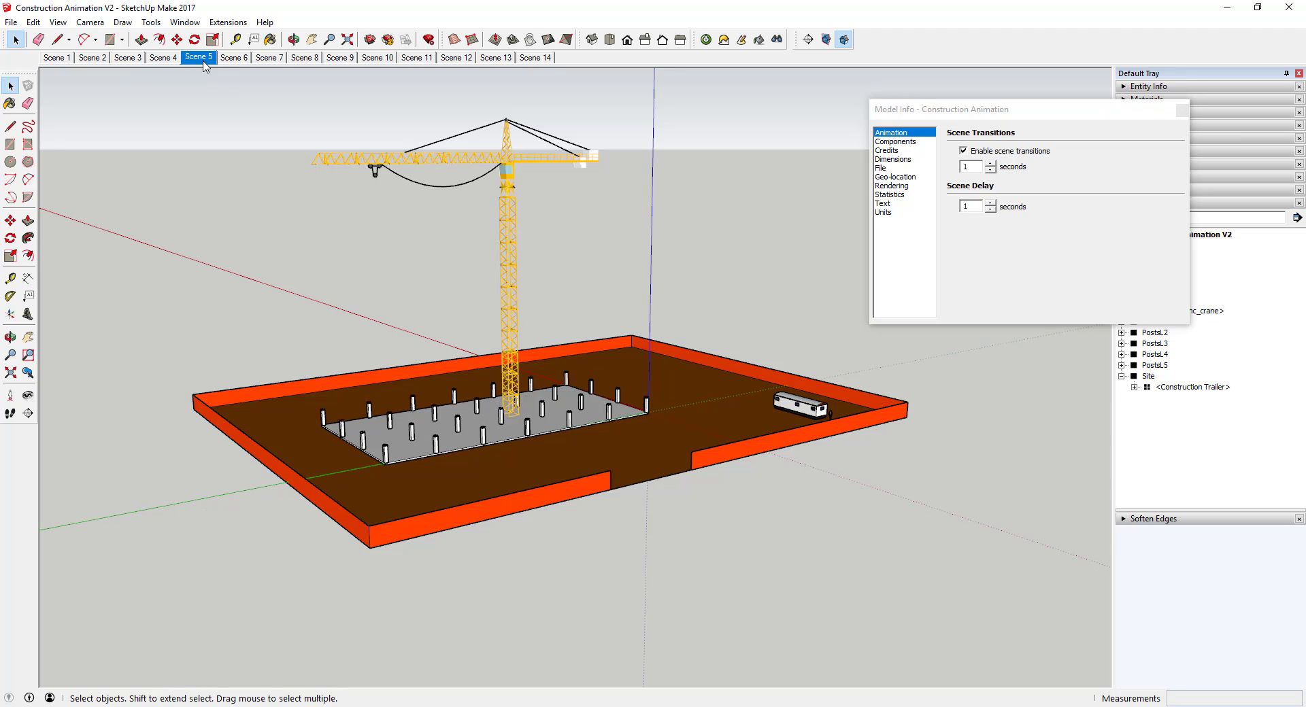
{"action": "left_click", "coordinate": [163, 60]}
{"action": "left_click", "coordinate": [124, 60]}
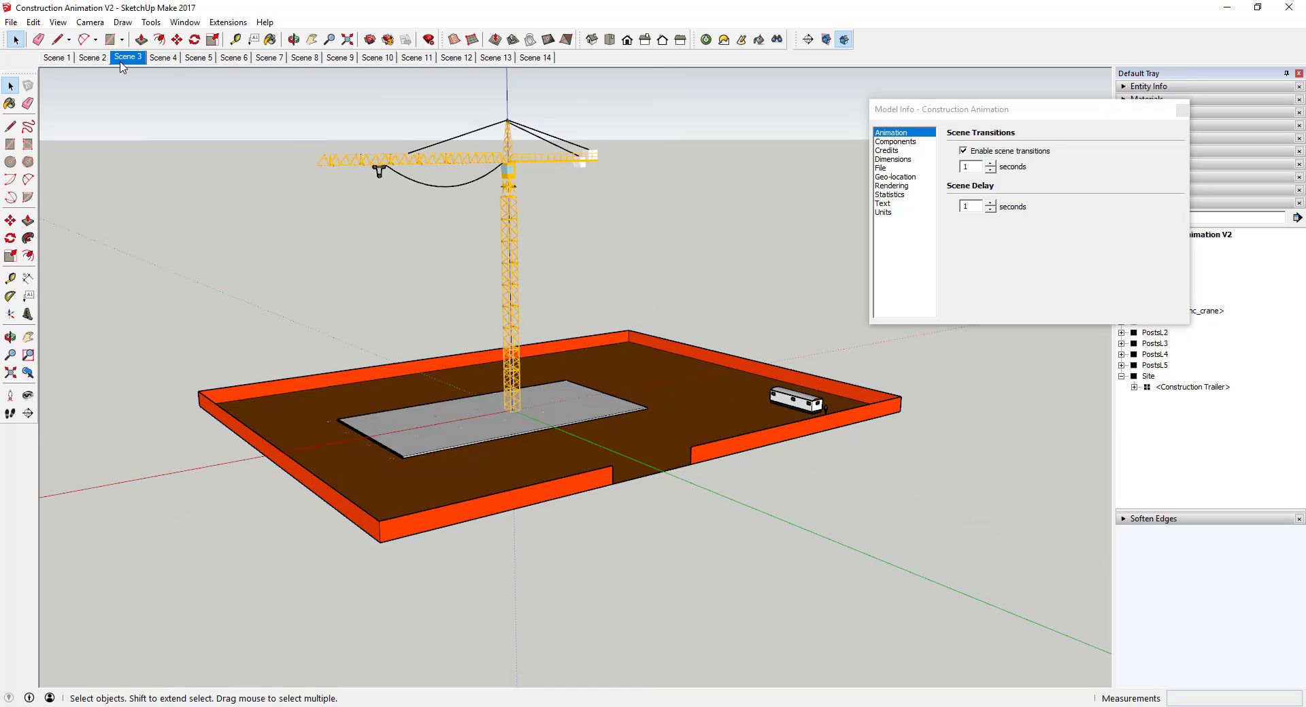
{"action": "left_click", "coordinate": [160, 59]}
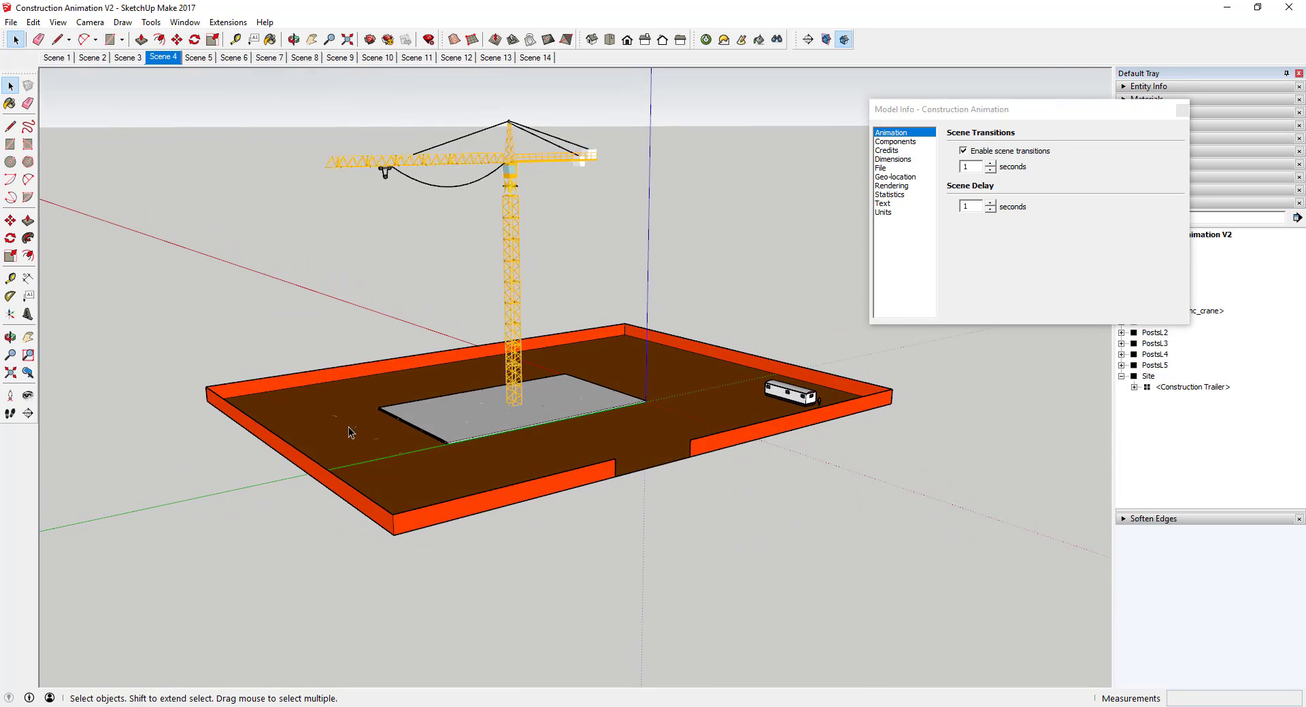
Set the scene transitions to 3 seconds and the scene delay to 0 seconds, and test them with playback and Scene 14
{"action": "double_click", "coordinate": [978, 206]}
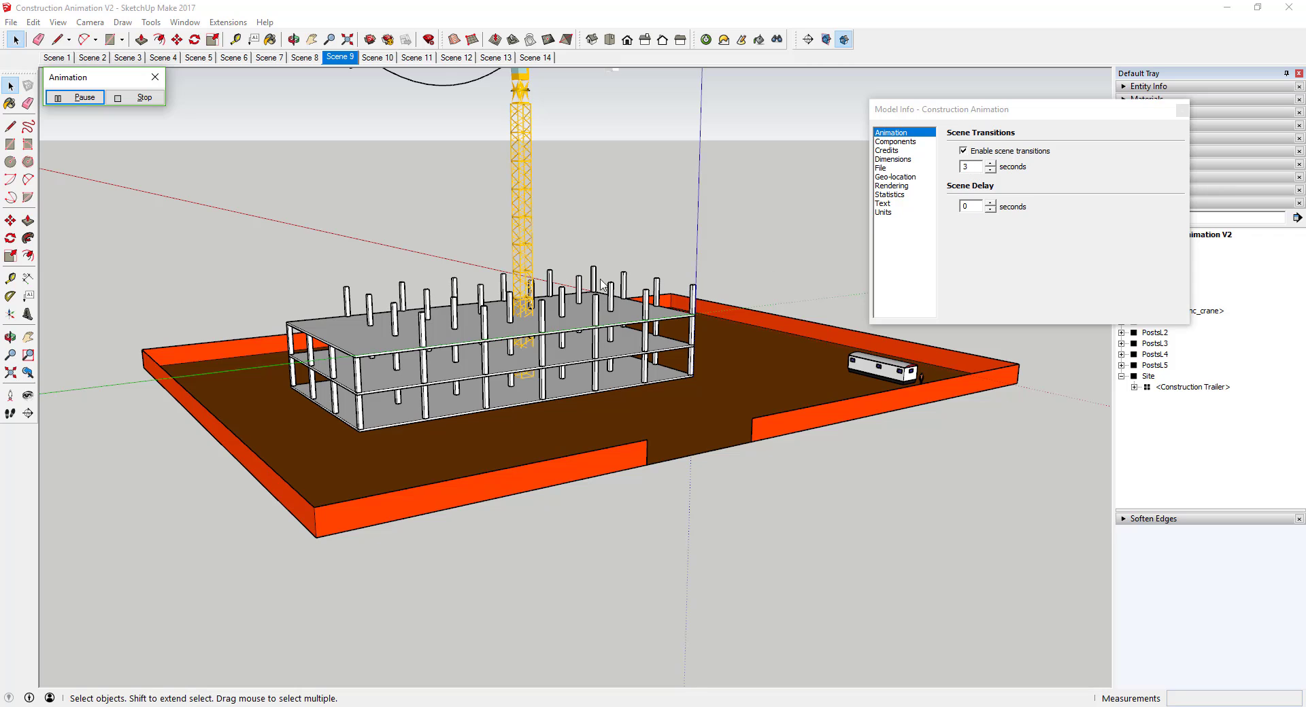
{"action": "left_click", "coordinate": [121, 100]}
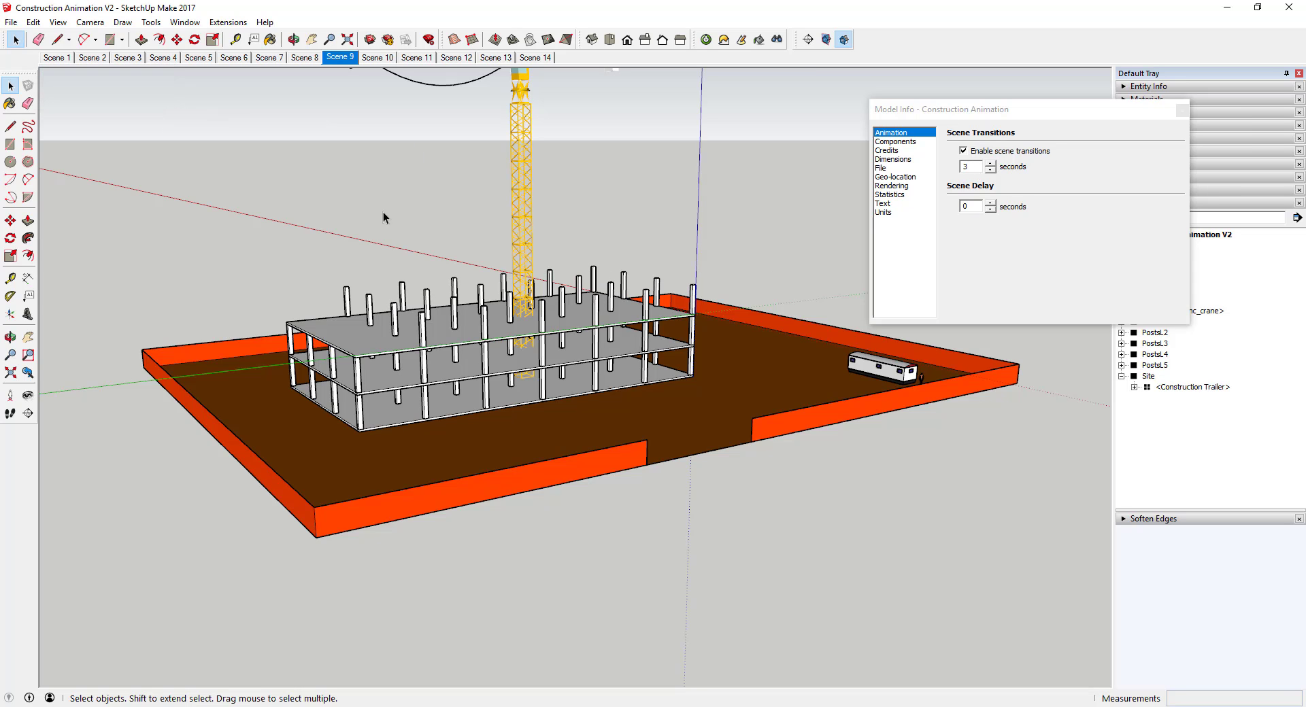
{"action": "left_click", "coordinate": [1182, 110]}
{"action": "left_click", "coordinate": [537, 59]}
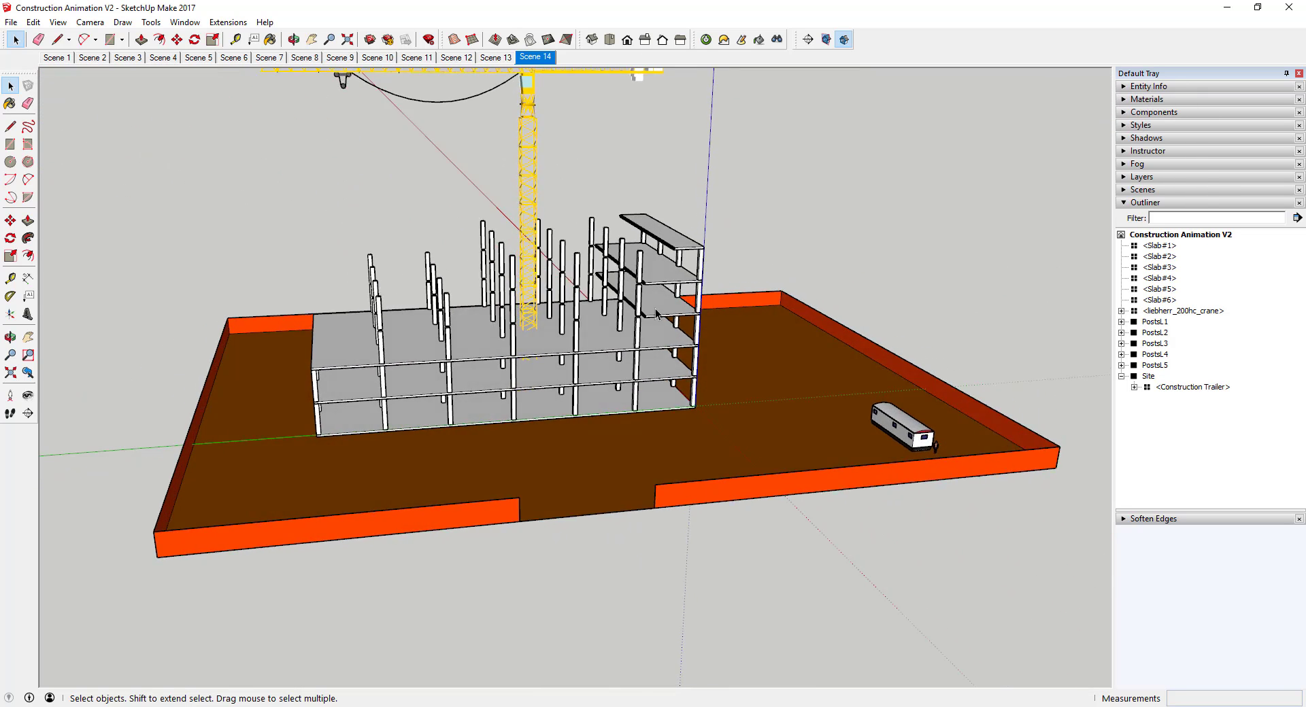
Switch between Scene 1 and Scene 14 and back to preview the camera transition directly between them
{"action": "left_click", "coordinate": [54, 57]}
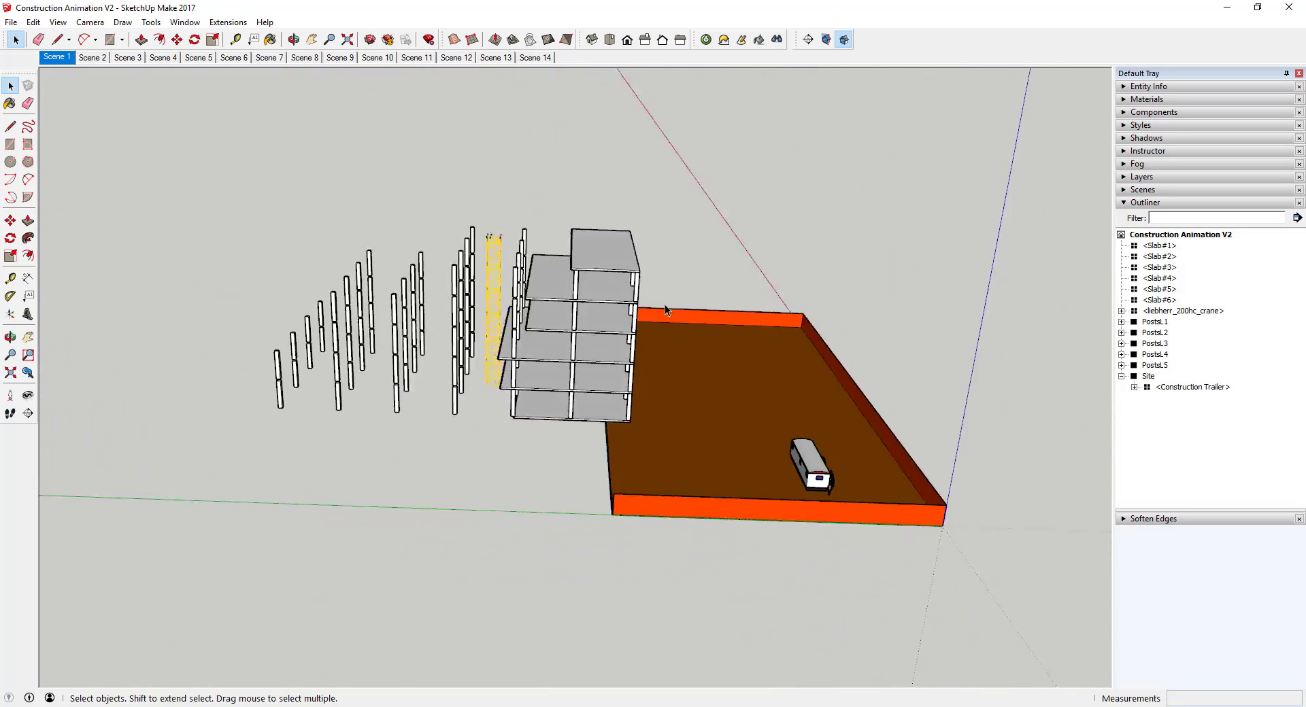
{"action": "left_click", "coordinate": [536, 58]}
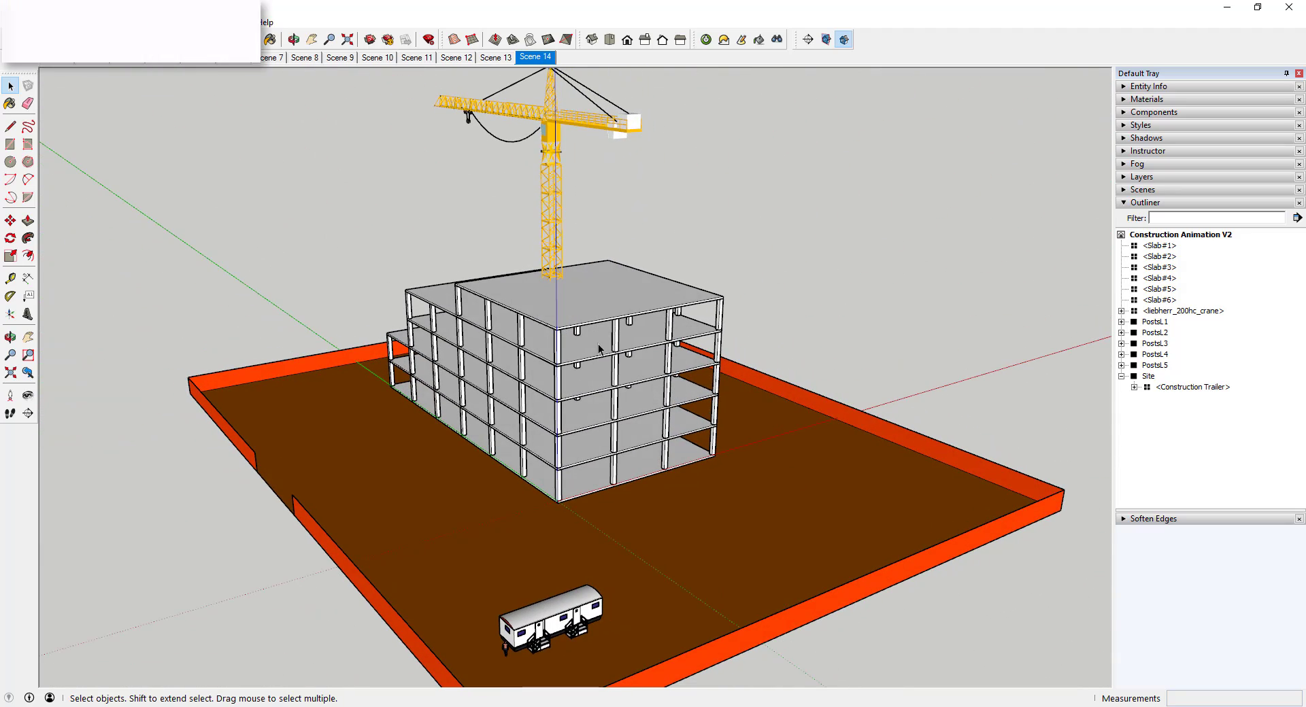
{"action": "left_click", "coordinate": [60, 65]}
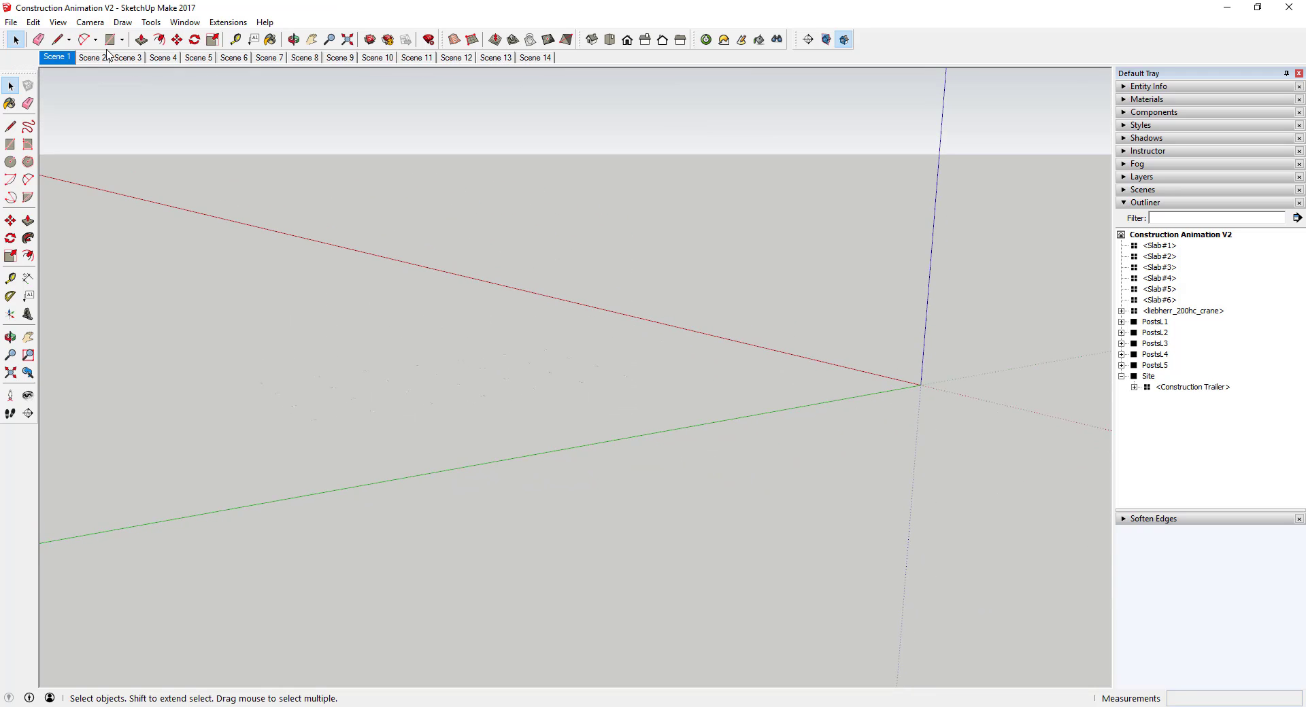
Show the scenes as a list and exclude Scenes 2 through 13 from the animation
{"action": "left_click", "coordinate": [1125, 193]}
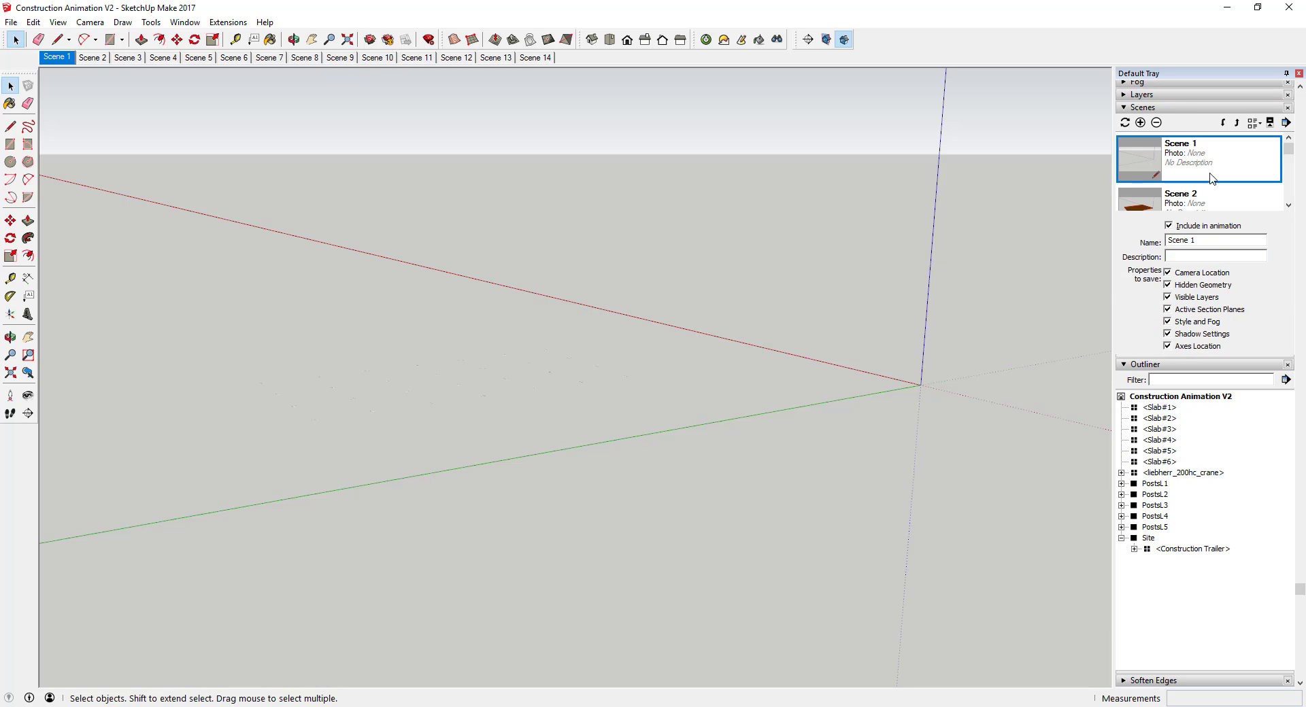
{"action": "left_click", "coordinate": [1253, 205]}
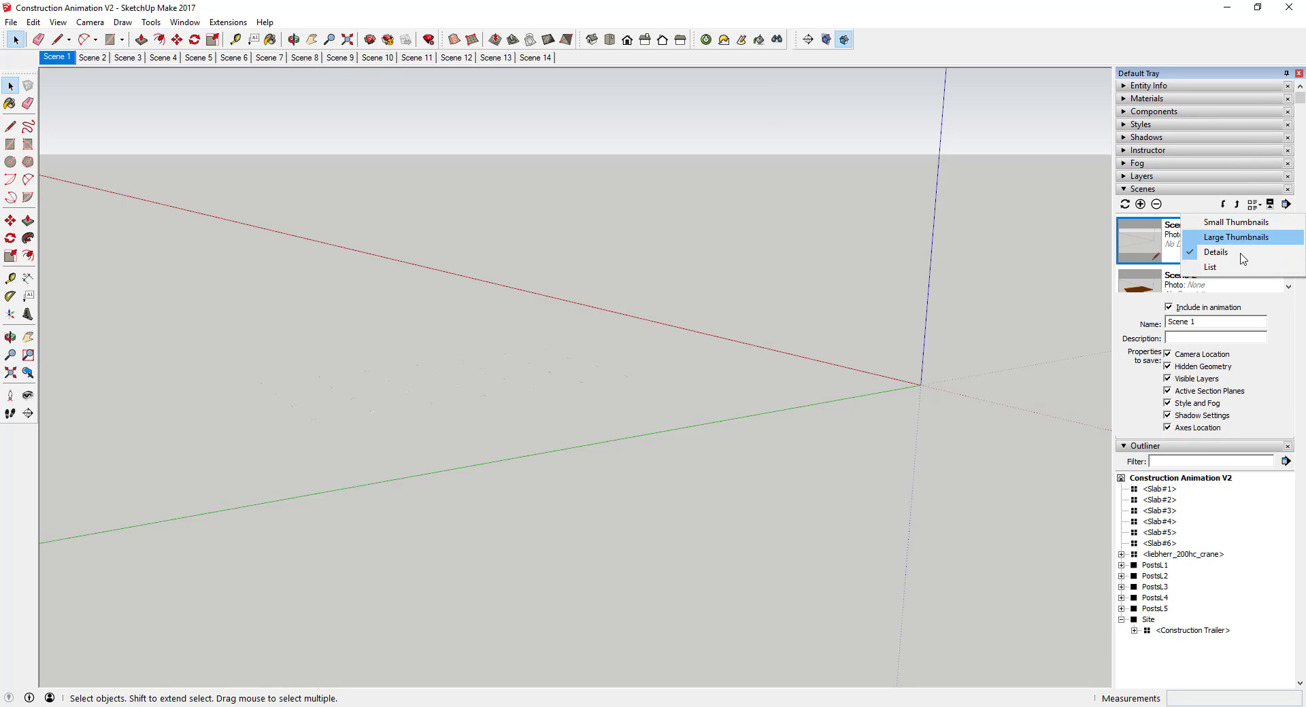
{"action": "left_click", "coordinate": [1197, 266]}
{"action": "left_click", "coordinate": [1136, 230]}
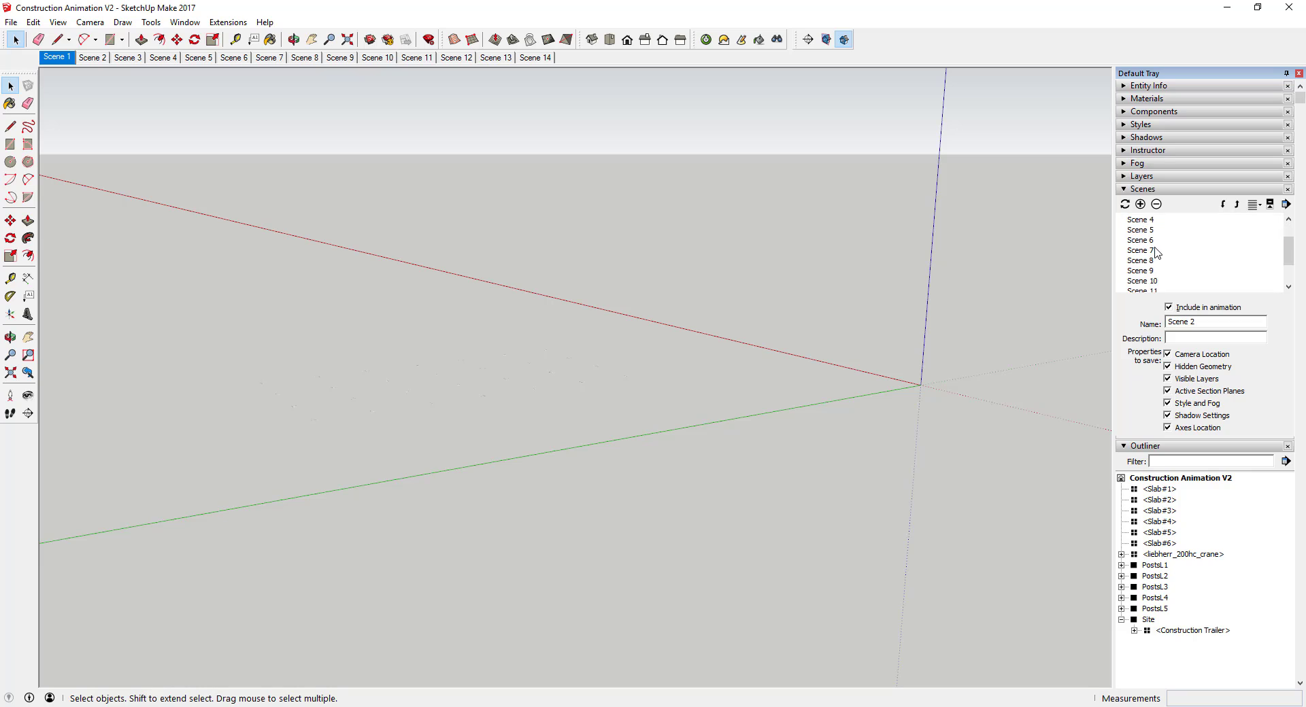
{"action": "scroll", "coordinate": [1155, 268], "scroll_direction": "down", "scroll_amount": 2}
{"action": "left_click", "coordinate": [1154, 272], "text": "shift"}
{"action": "left_click", "coordinate": [1169, 307]}
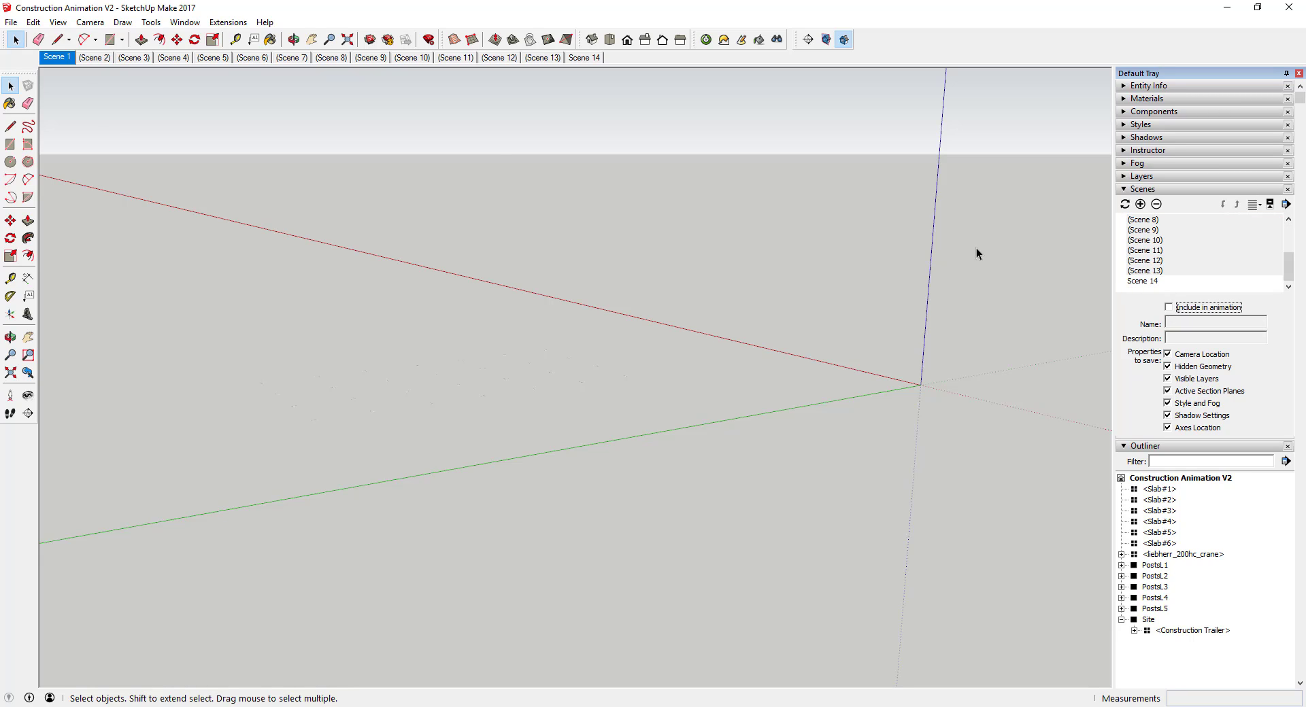
Play the animation from Scene 1 to preview it with only the first and last scenes, and stop playback
{"action": "right_click", "coordinate": [61, 59]}
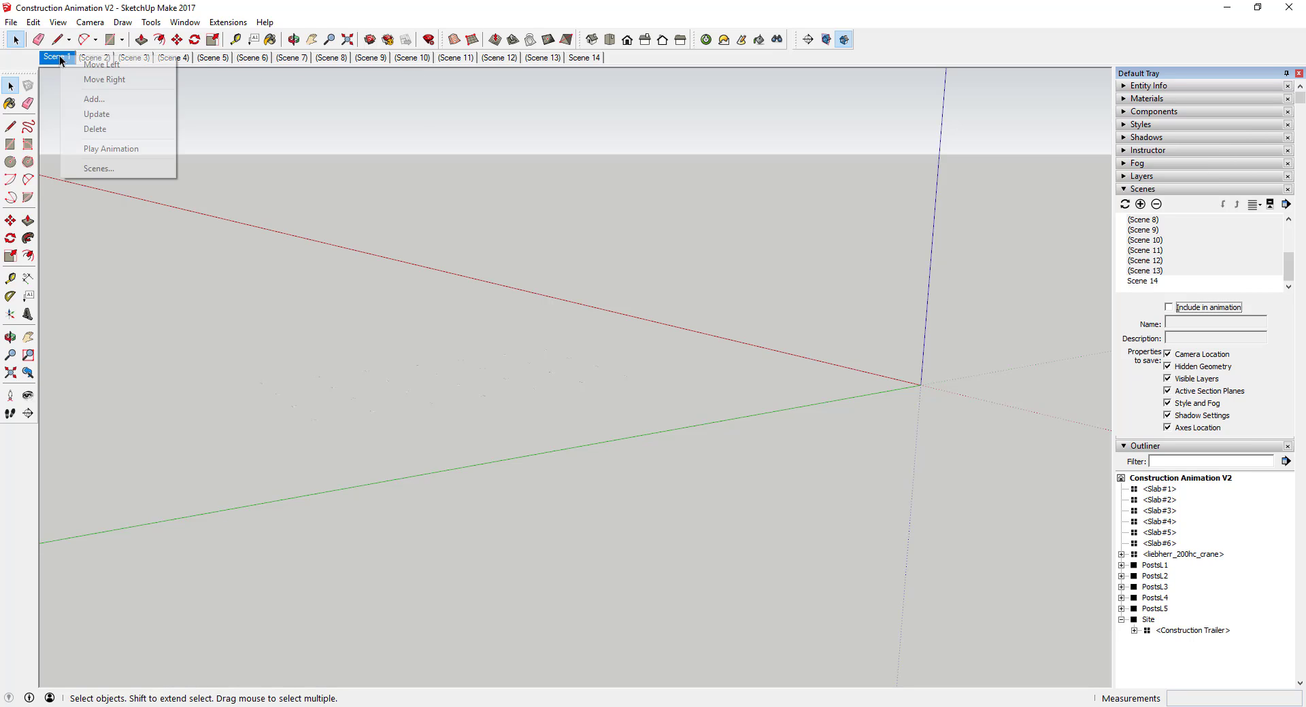
{"action": "left_click", "coordinate": [99, 149]}
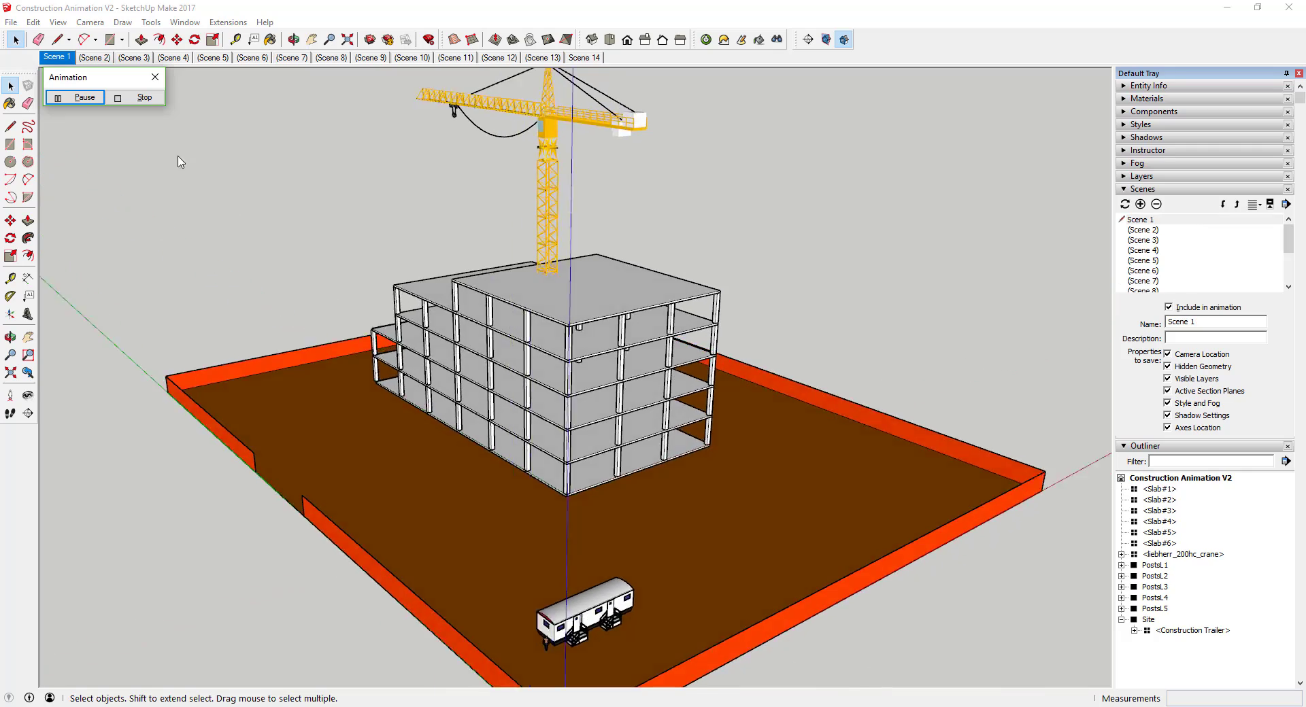
{"action": "left_click", "coordinate": [139, 99]}
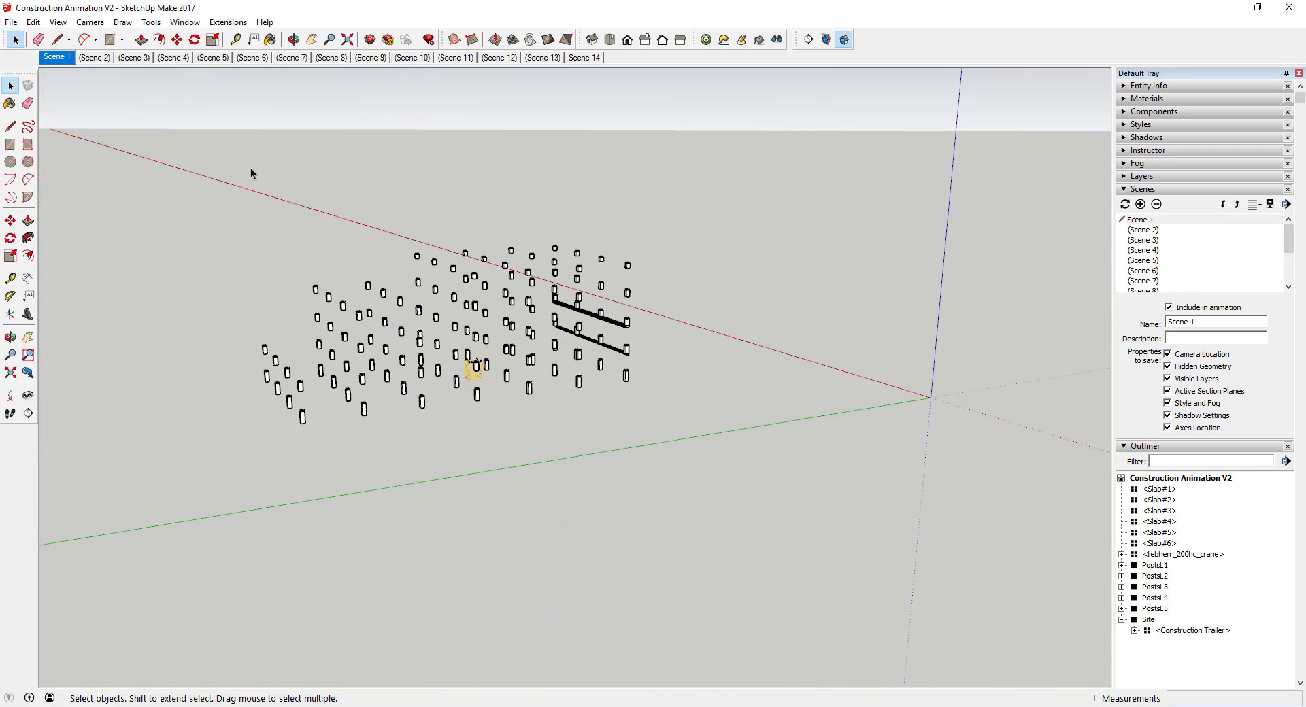
Set the scene transition time to 10 seconds in the animation settings and play the animation from Scene 1
{"action": "left_click", "coordinate": [58, 22]}
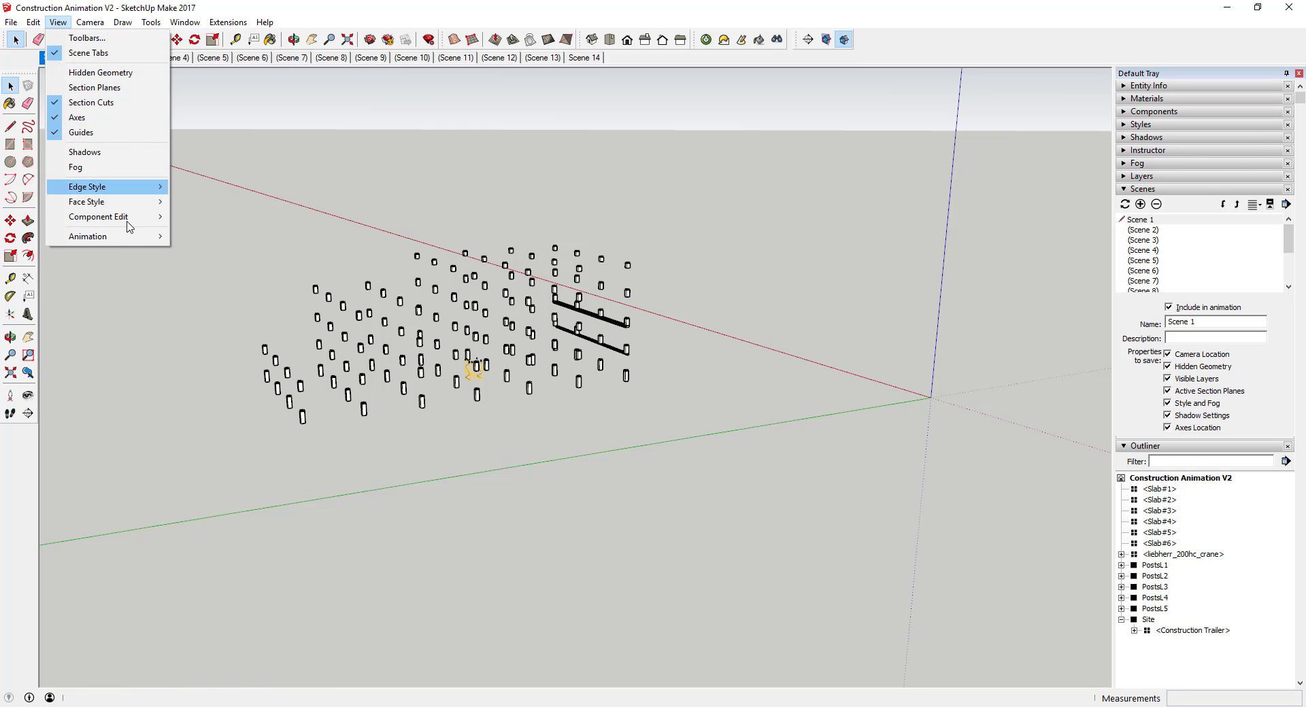
{"action": "mouse_move", "coordinate": [102, 235]}
{"action": "left_click", "coordinate": [223, 336]}
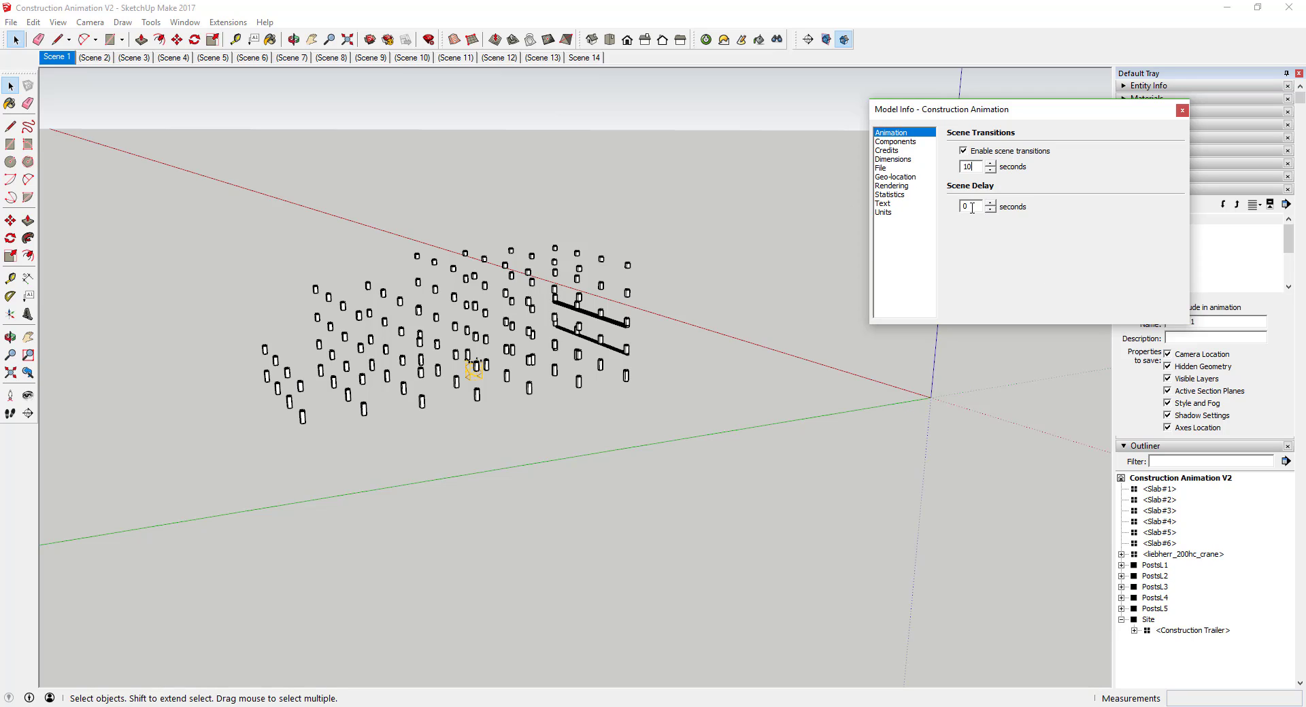
{"action": "left_click", "coordinate": [56, 57]}
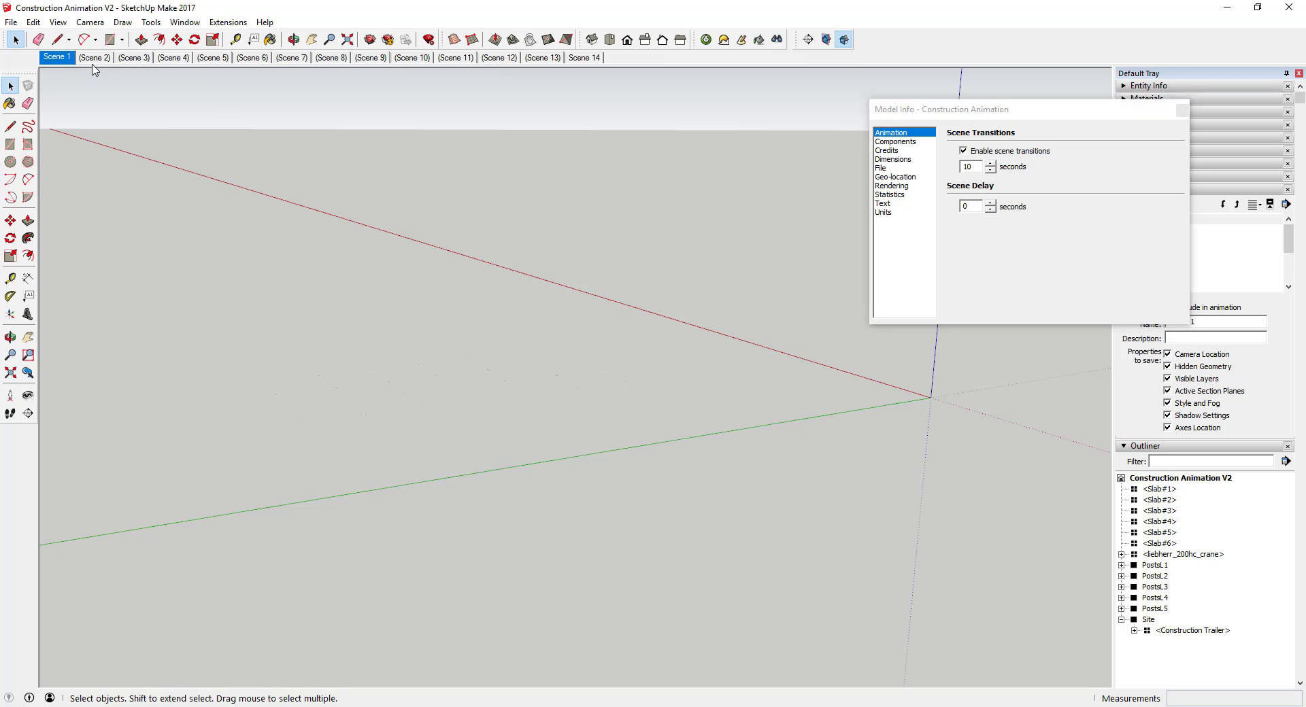
{"action": "right_click", "coordinate": [57, 57]}
{"action": "left_click", "coordinate": [81, 148]}
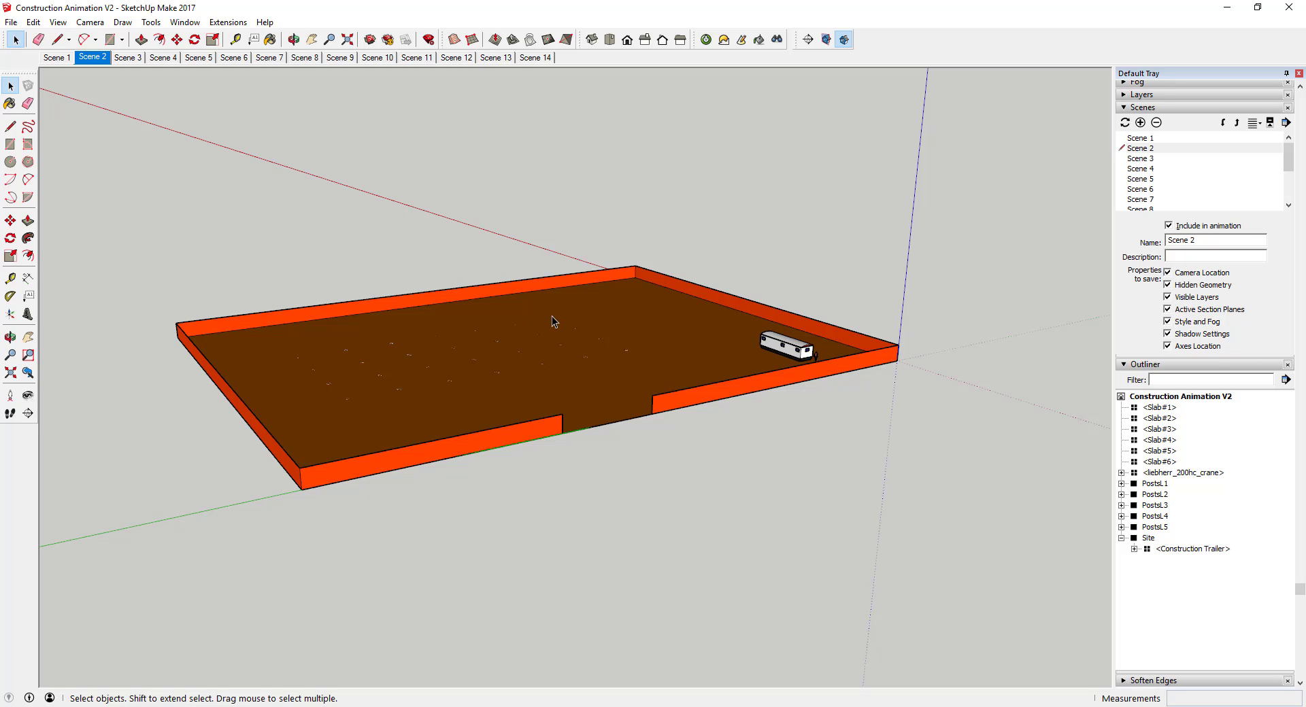
{"action": "left_click", "coordinate": [17, 25]}
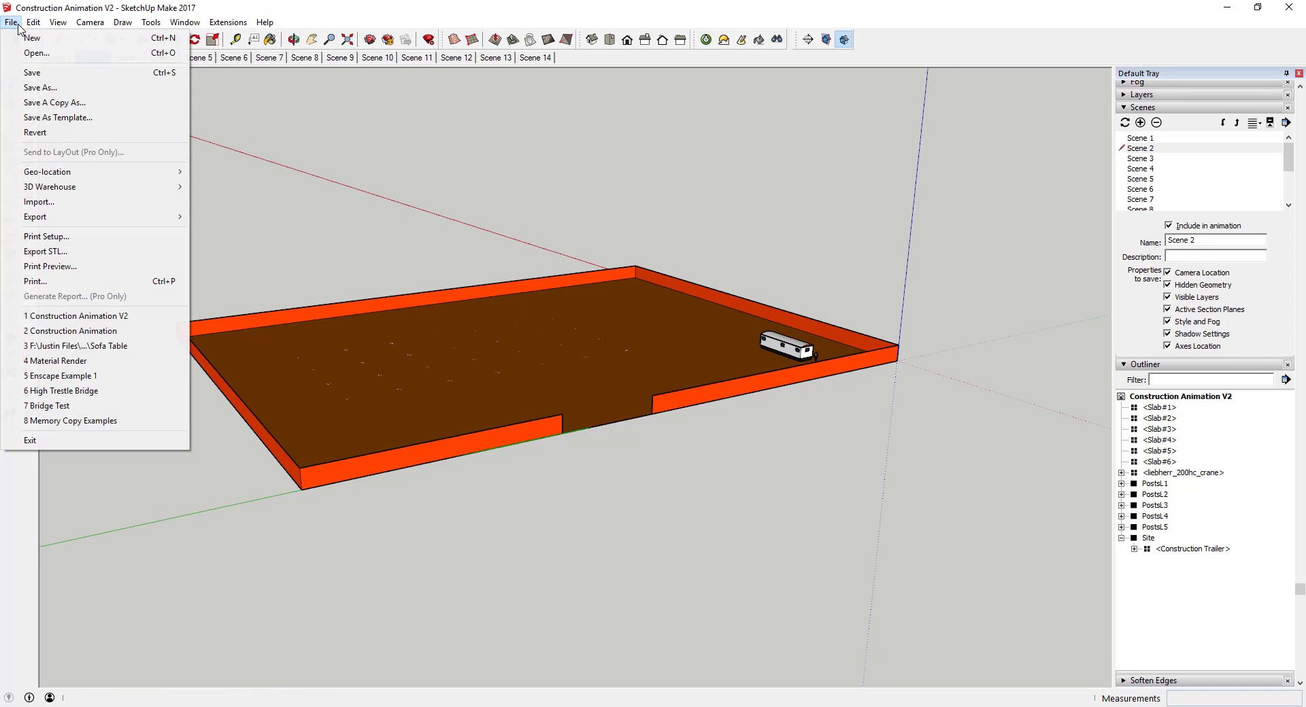
{"action": "mouse_move", "coordinate": [75, 218]}
{"action": "mouse_move", "coordinate": [286, 262]}
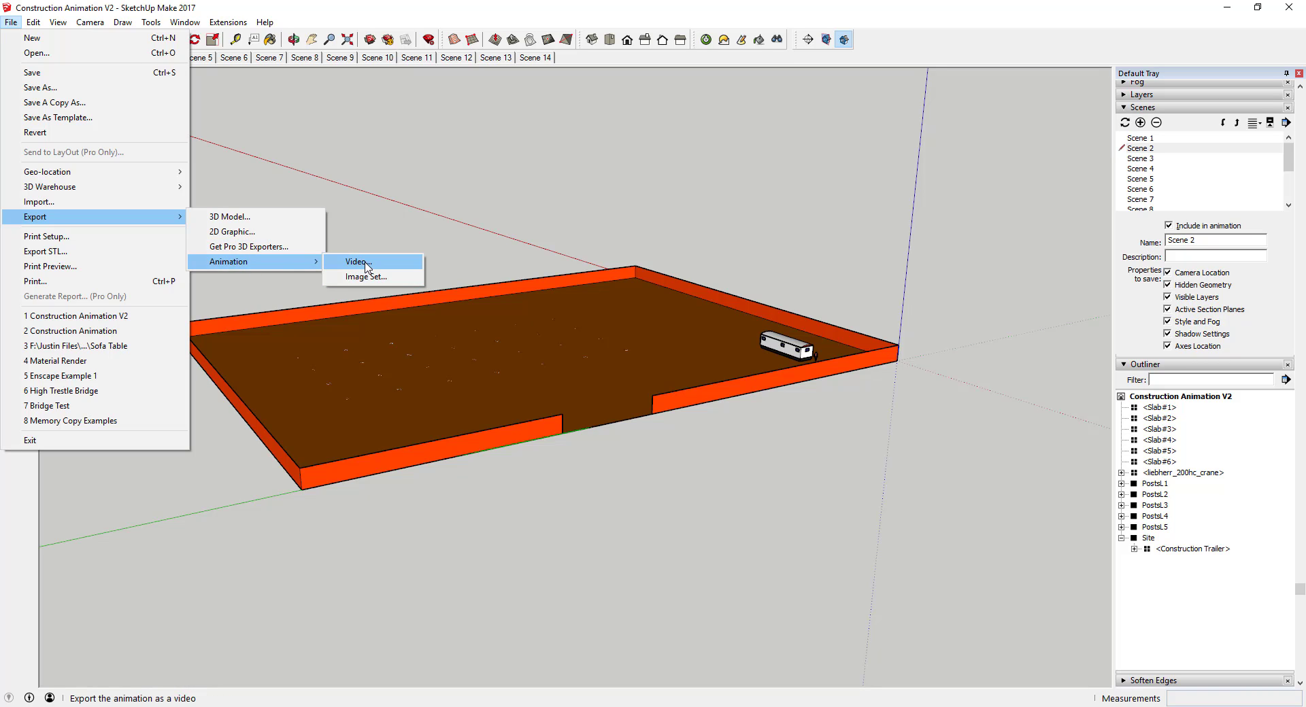
{"action": "left_click", "coordinate": [368, 276]}
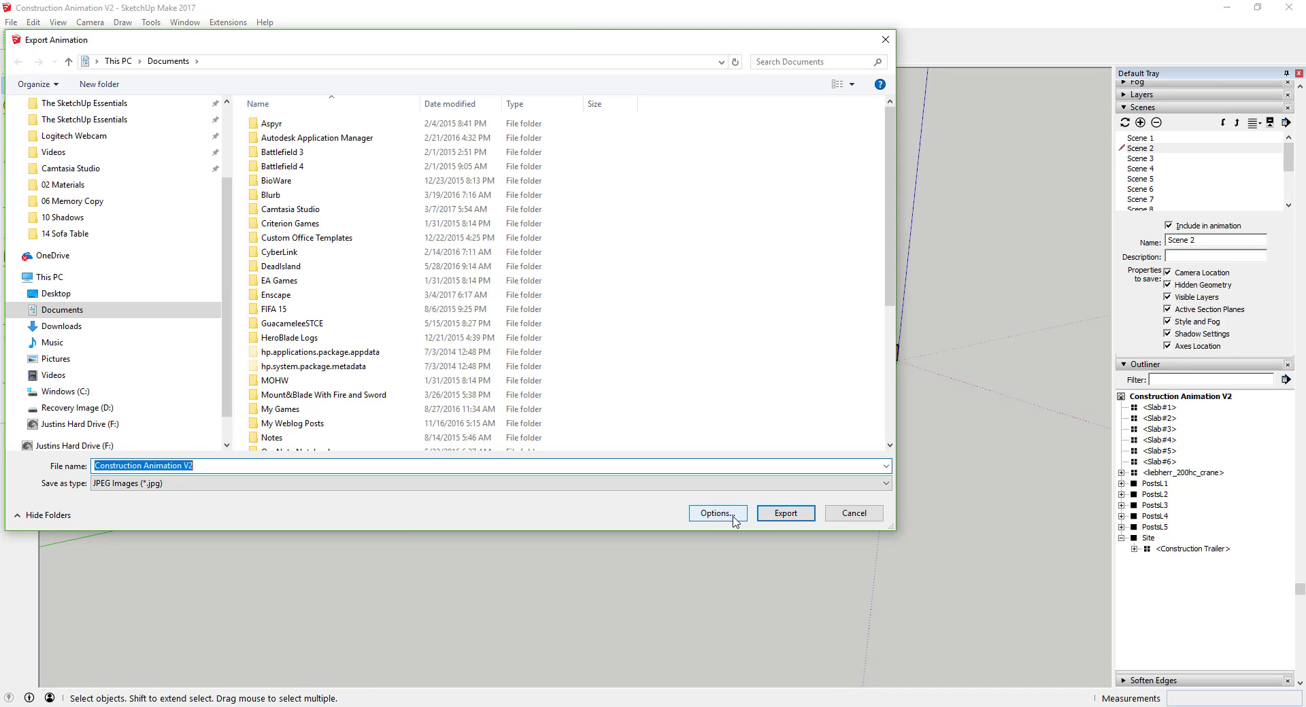
{"action": "left_click", "coordinate": [846, 517]}
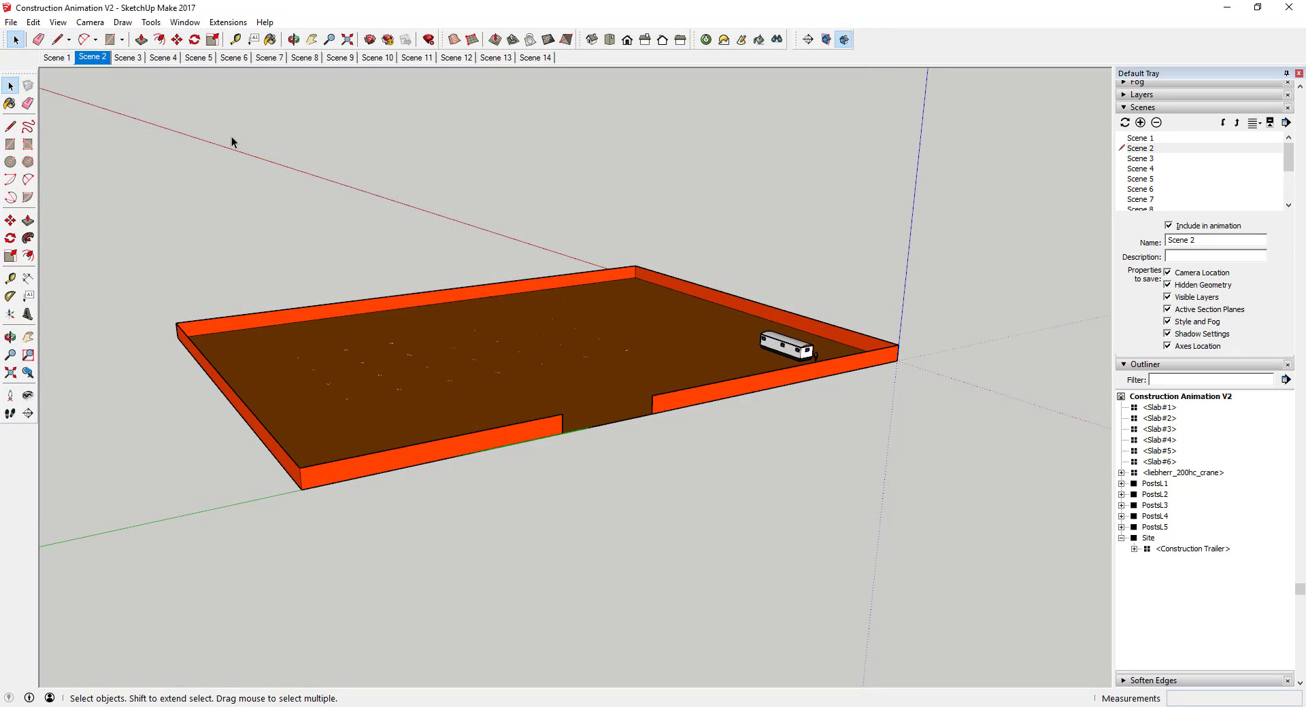
Start a video export of the animation and choose the Construction Animations folder inside 25 Scenes as the destination
{"action": "left_click", "coordinate": [13, 22]}
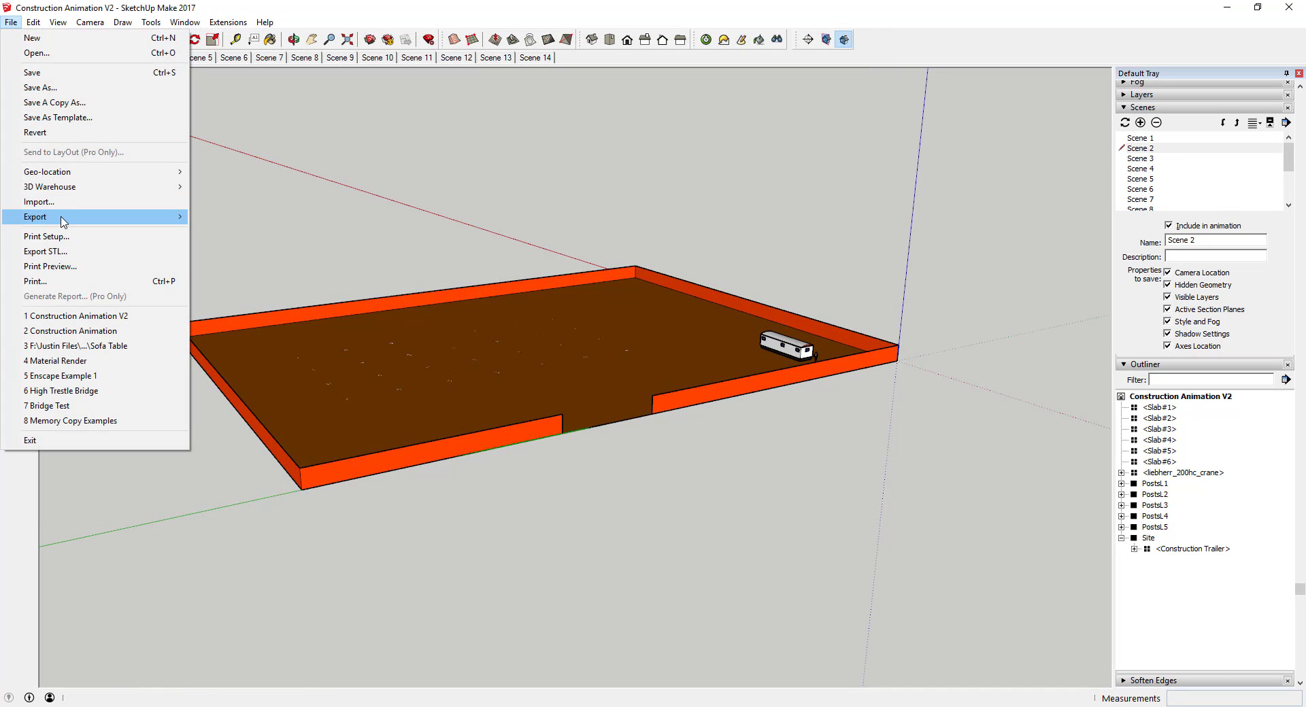
{"action": "mouse_move", "coordinate": [247, 264]}
{"action": "left_click", "coordinate": [350, 261]}
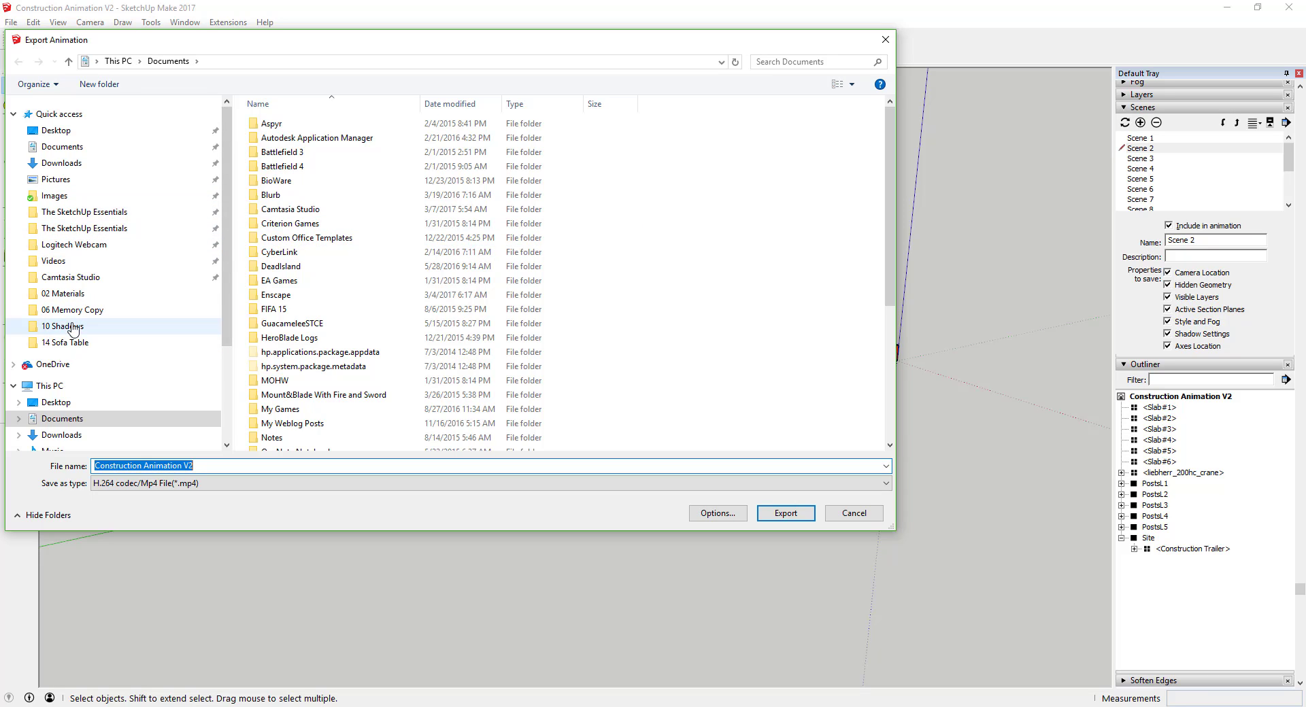
{"action": "left_click", "coordinate": [80, 317]}
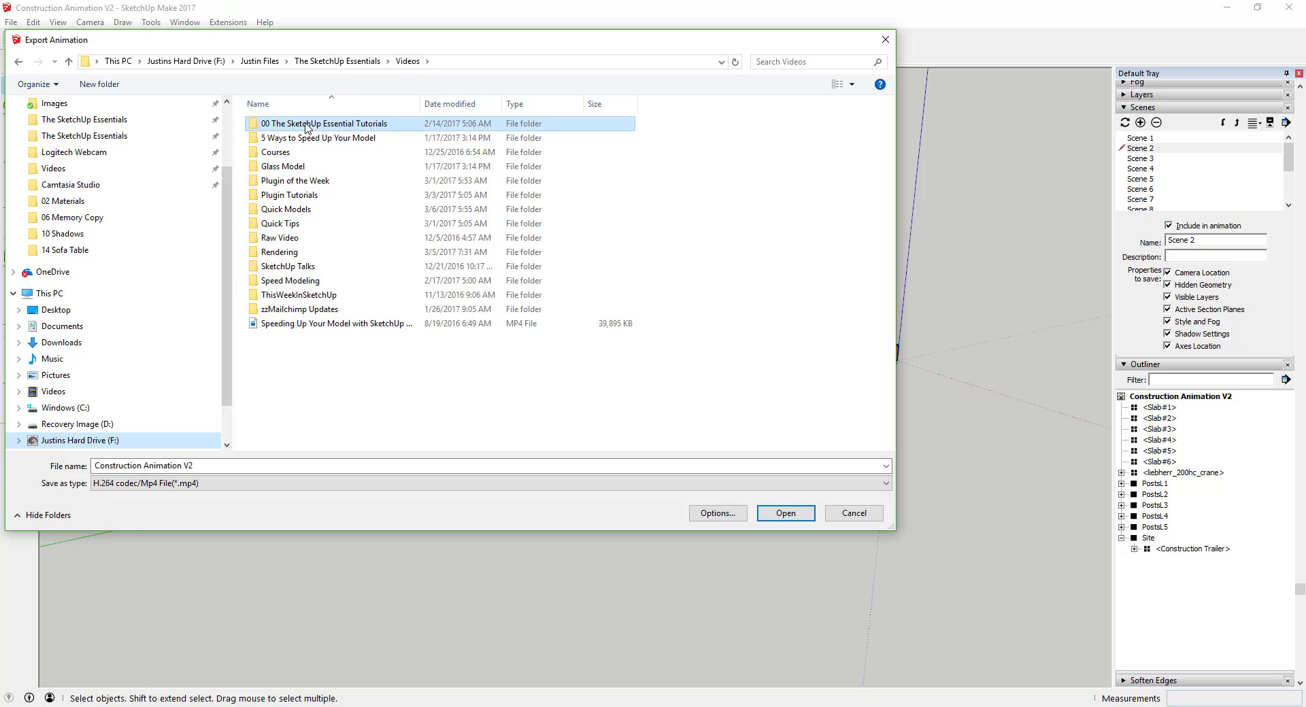
{"action": "double_click", "coordinate": [306, 124]}
{"action": "scroll", "coordinate": [336, 163], "scroll_direction": "down", "scroll_amount": 3}
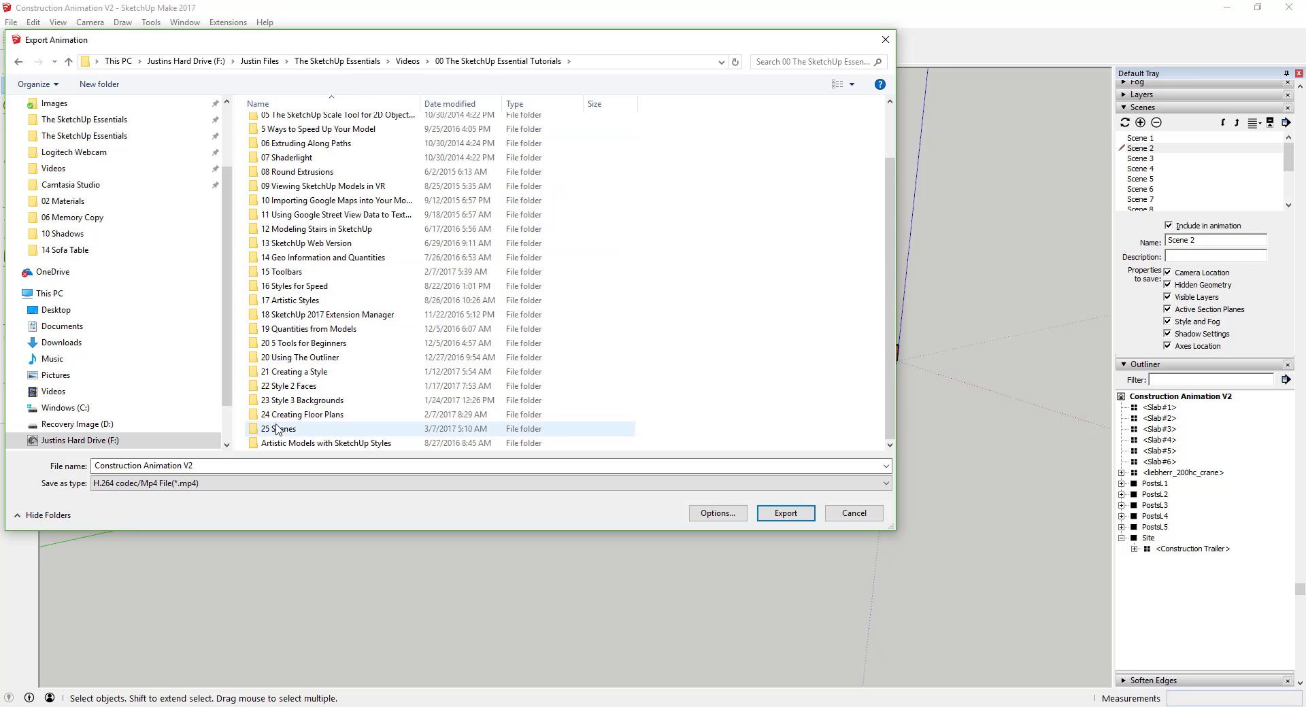
{"action": "double_click", "coordinate": [328, 429]}
{"action": "double_click", "coordinate": [337, 149]}
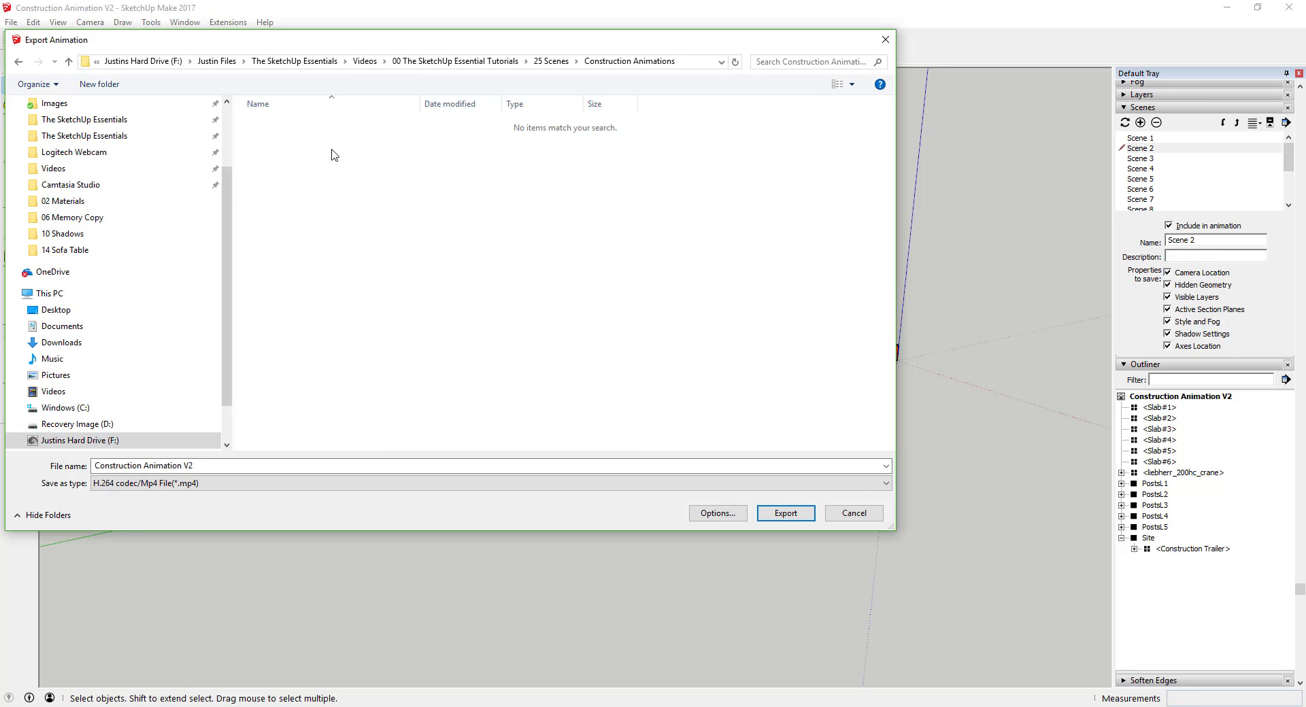
Export the animation as an H.264 MP4 file named Construction Animation V2 with the resolution set to 480p SD
{"action": "left_click", "coordinate": [194, 484]}
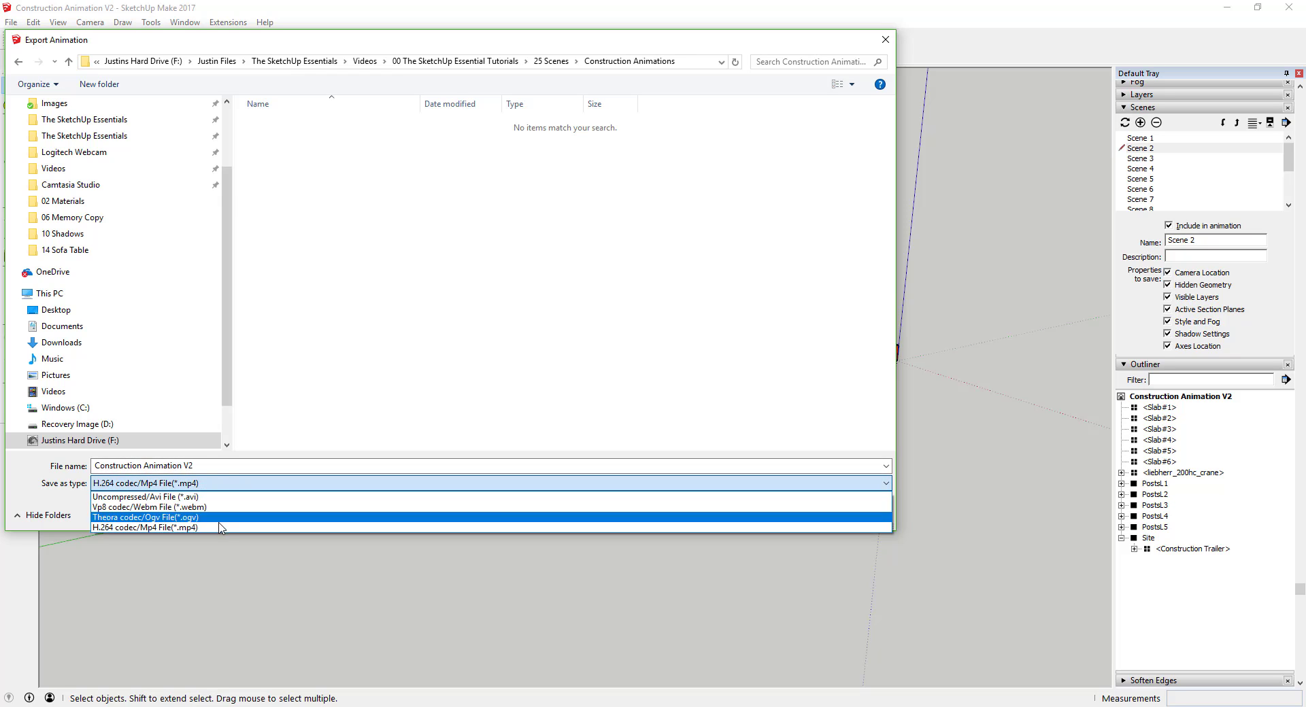
{"action": "left_click", "coordinate": [297, 484]}
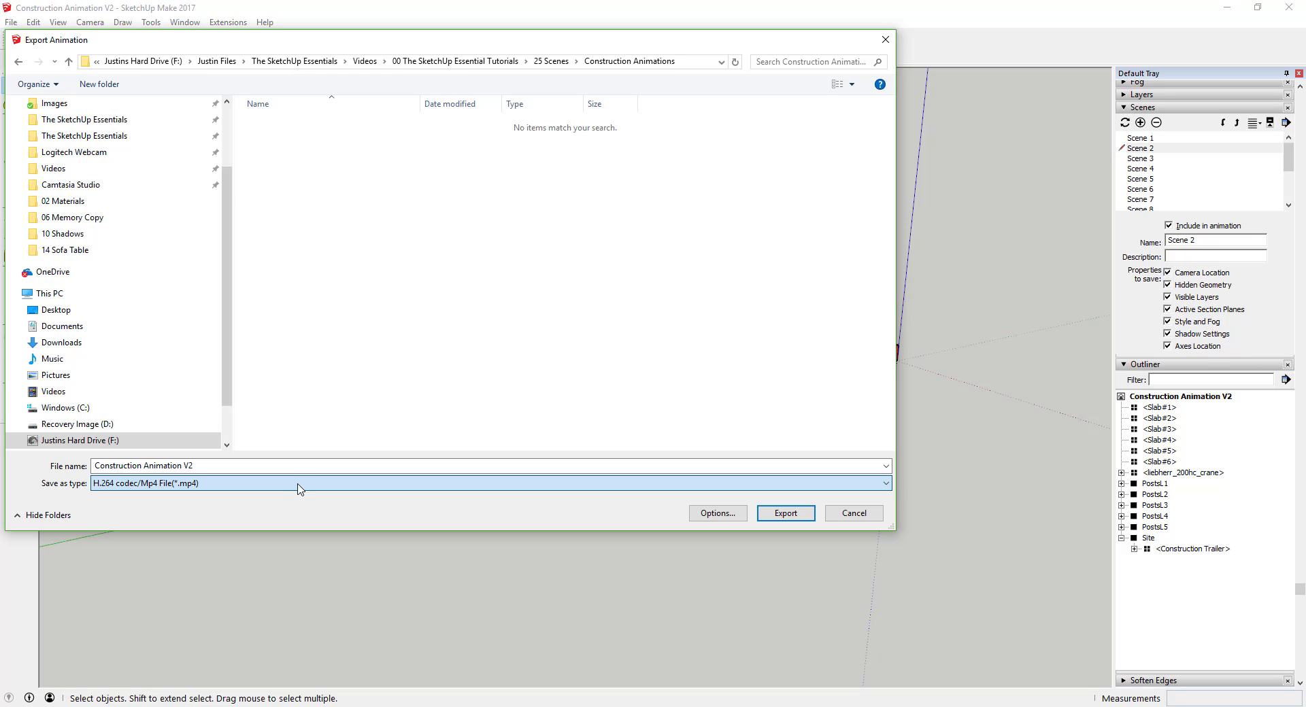
{"action": "left_click", "coordinate": [714, 514]}
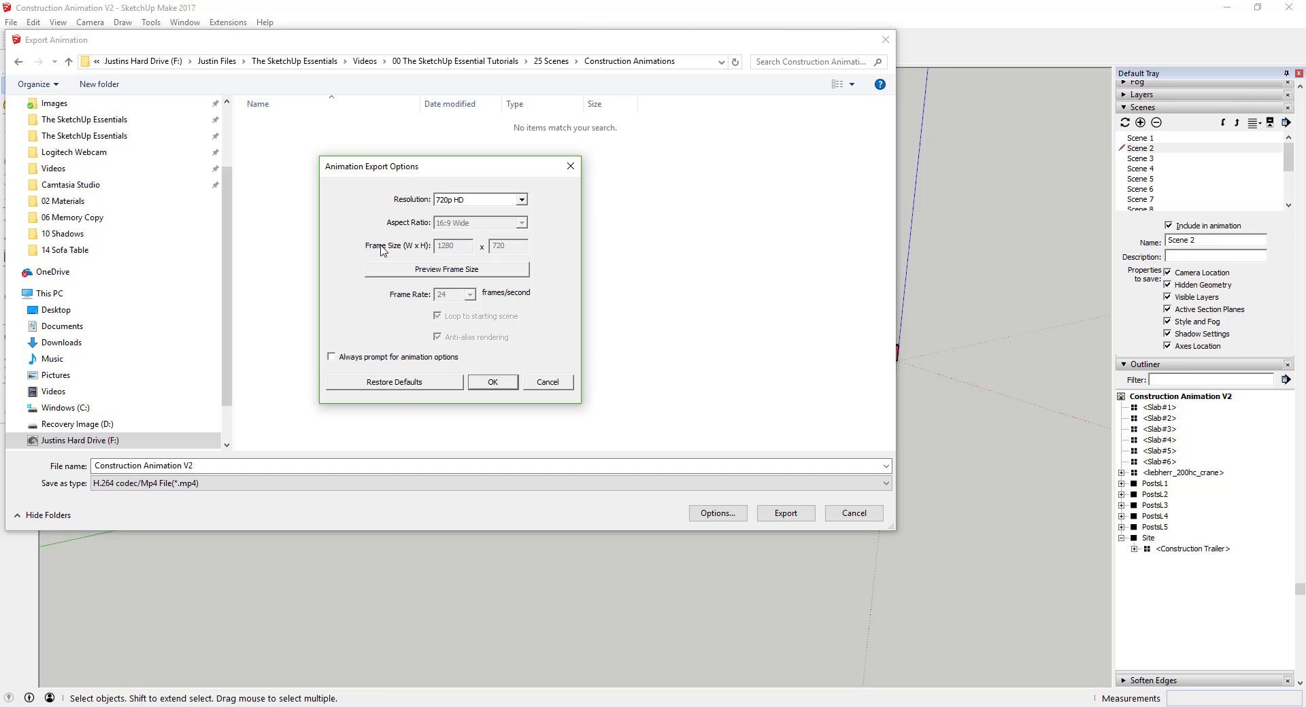
{"action": "left_click", "coordinate": [465, 201]}
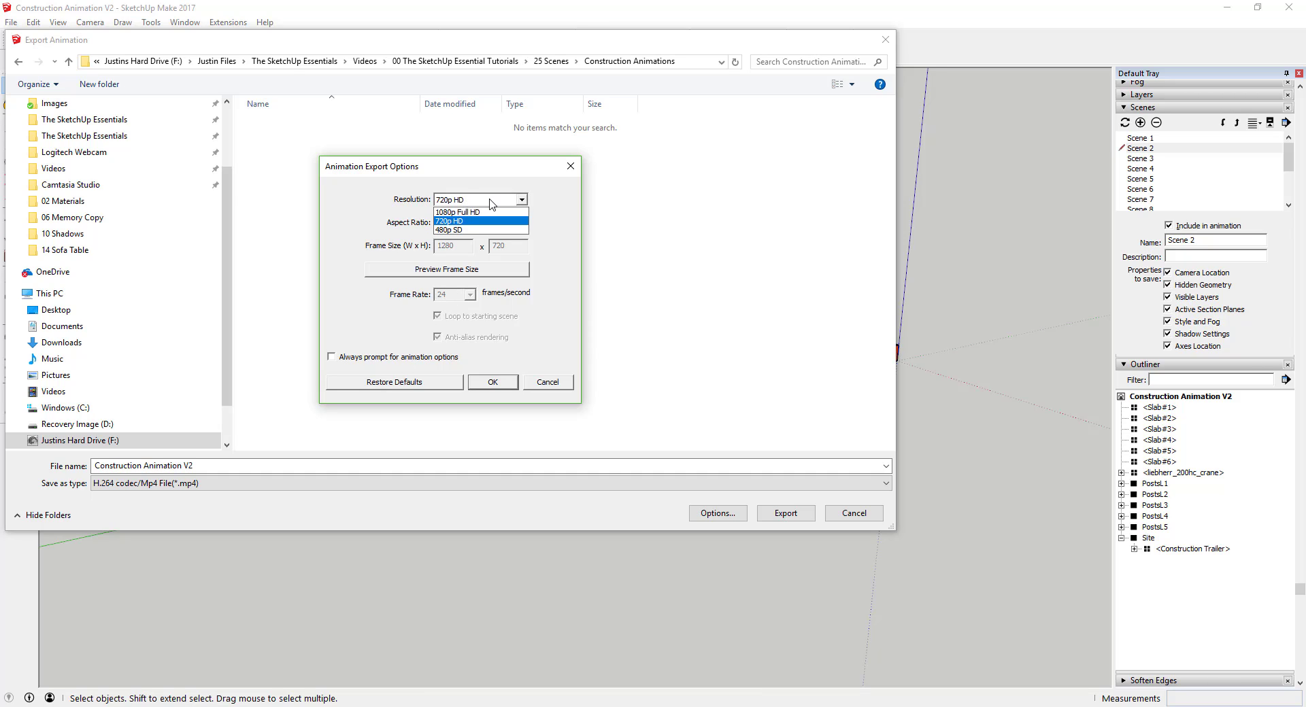
{"action": "left_click", "coordinate": [459, 231]}
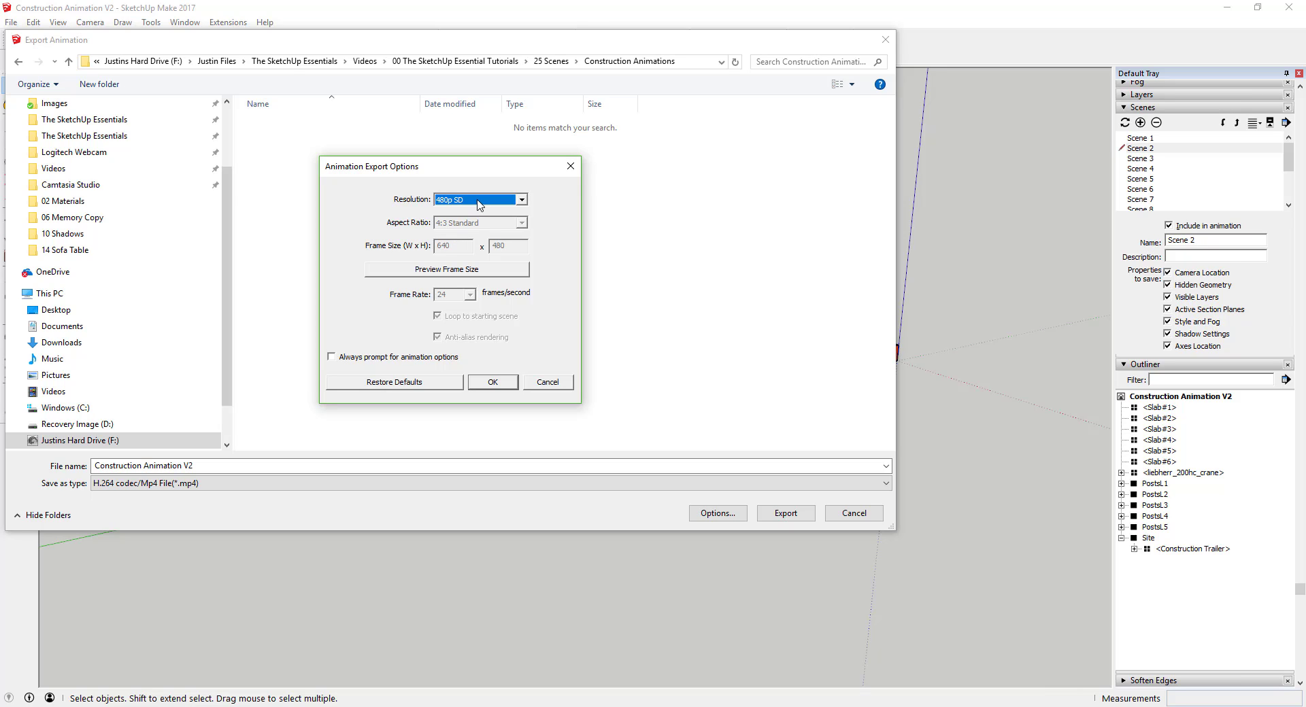
{"action": "left_click", "coordinate": [494, 381]}
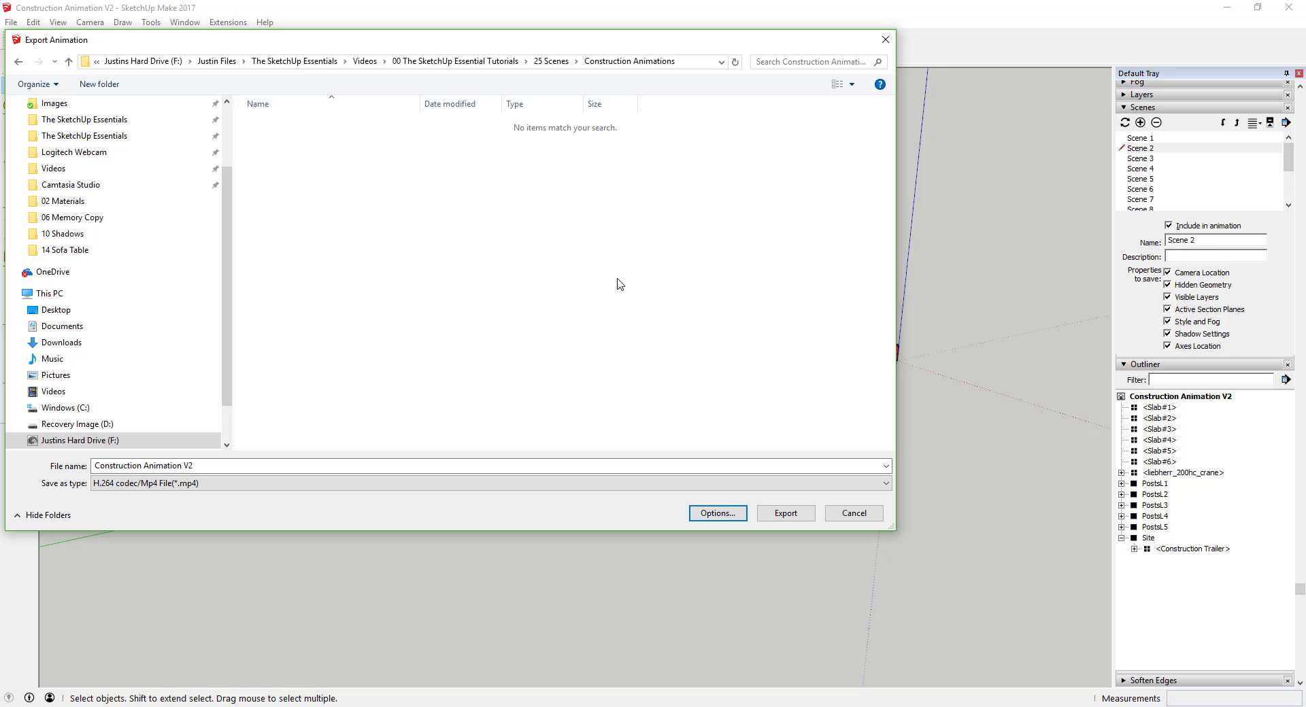
{"action": "left_click", "coordinate": [784, 514]}
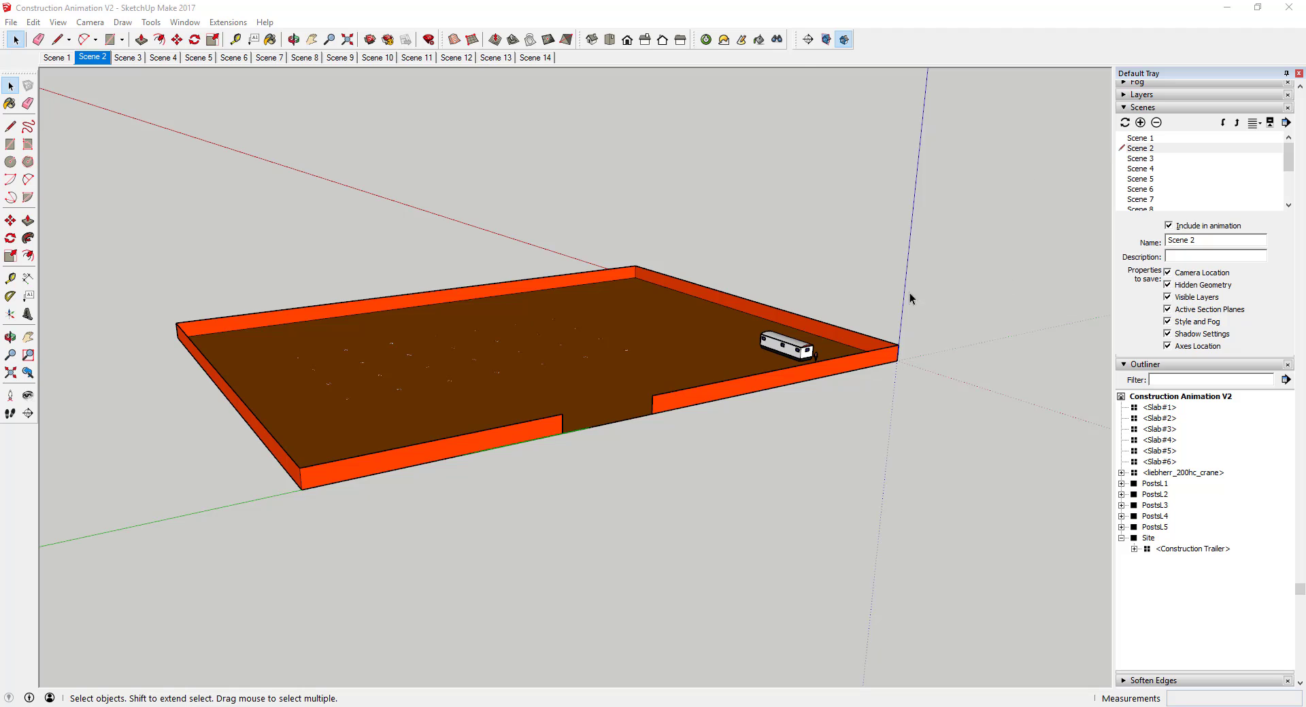
Switch to File Explorer, browse to the Construction Animations folder inside 25 Scenes, and open the exported Construction Animation V2 MP4 video
{"action": "key", "text": "super+e"}
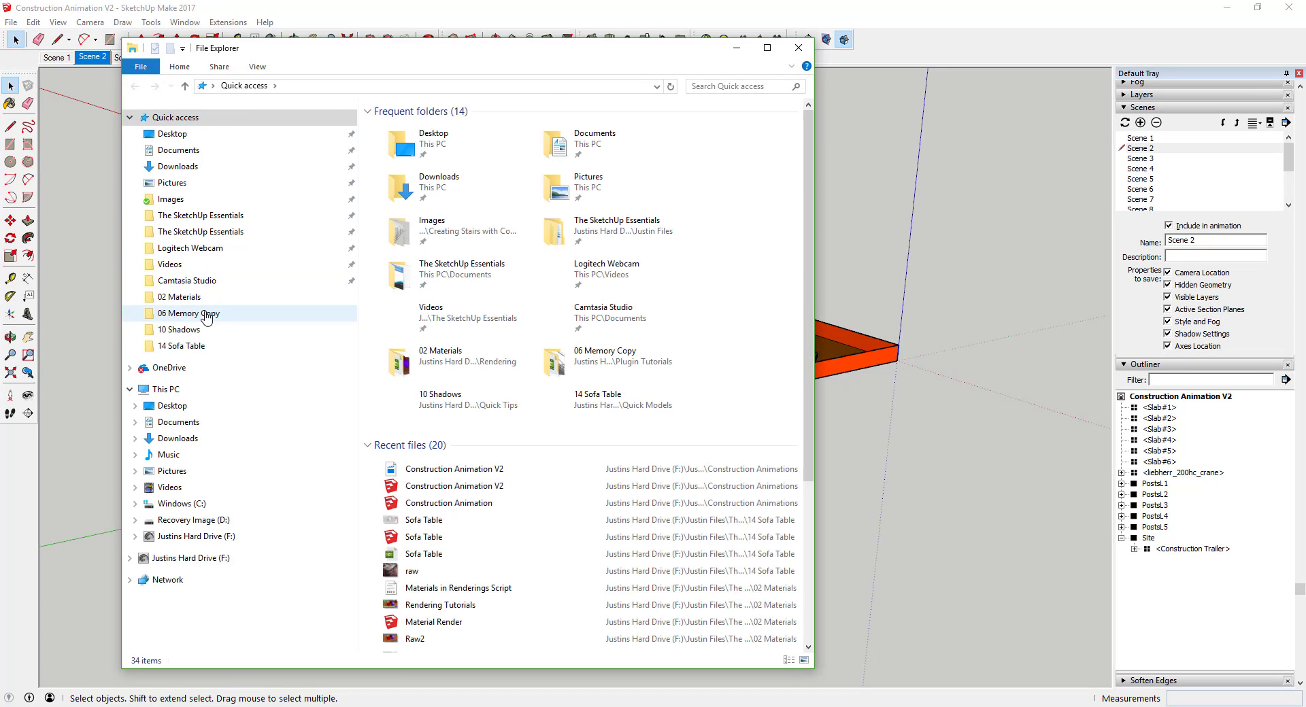
{"action": "left_click", "coordinate": [204, 314]}
{"action": "left_click", "coordinate": [389, 86]}
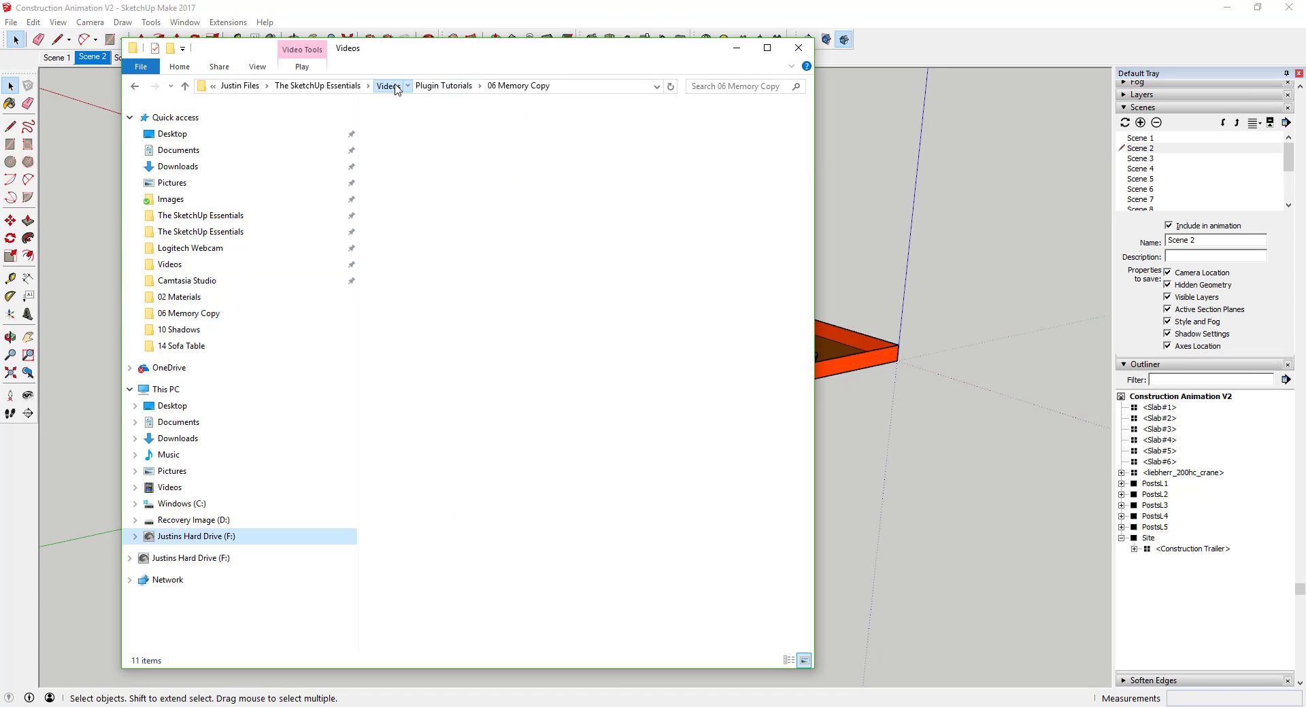
{"action": "double_click", "coordinate": [408, 126]}
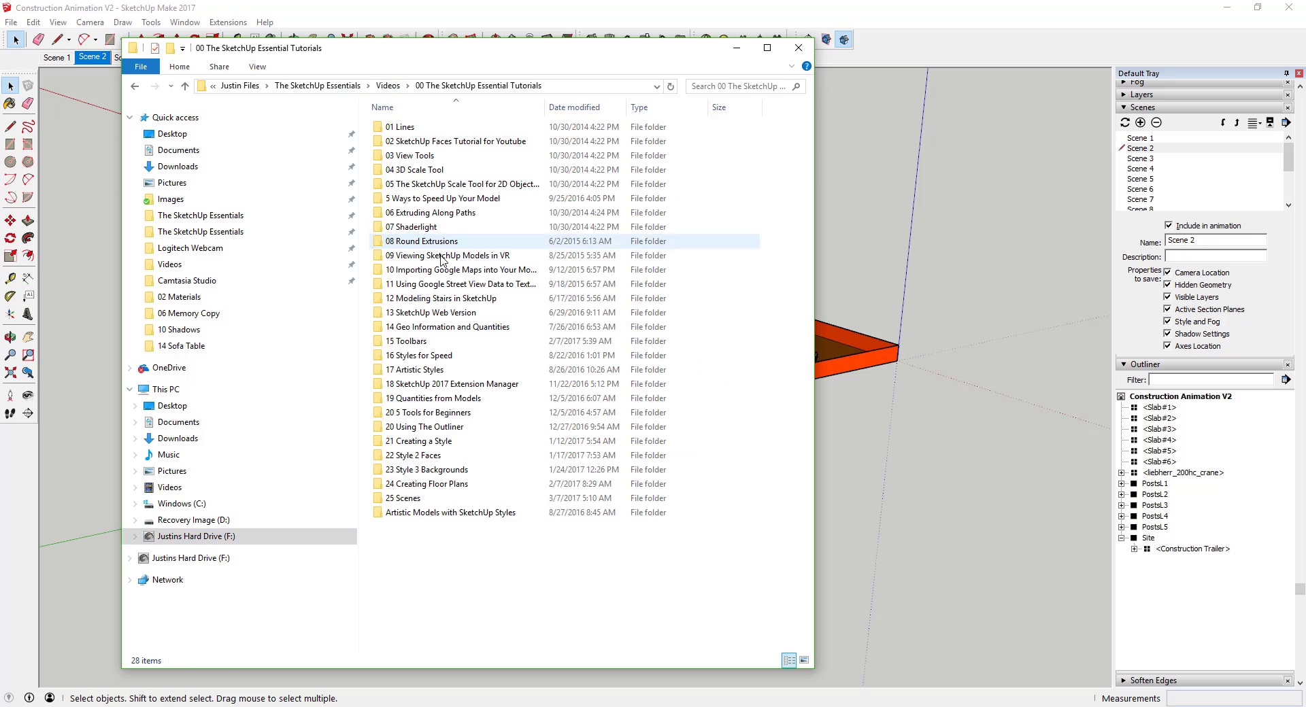
{"action": "double_click", "coordinate": [408, 498]}
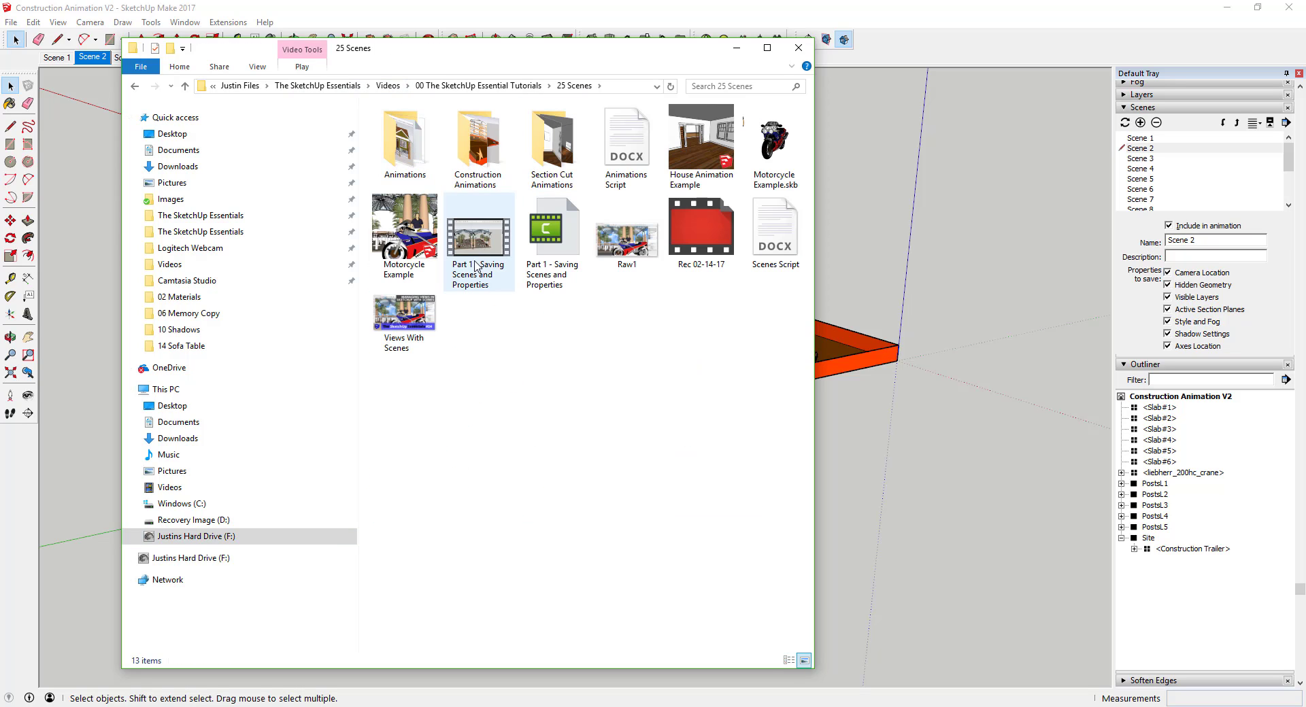
{"action": "double_click", "coordinate": [477, 143]}
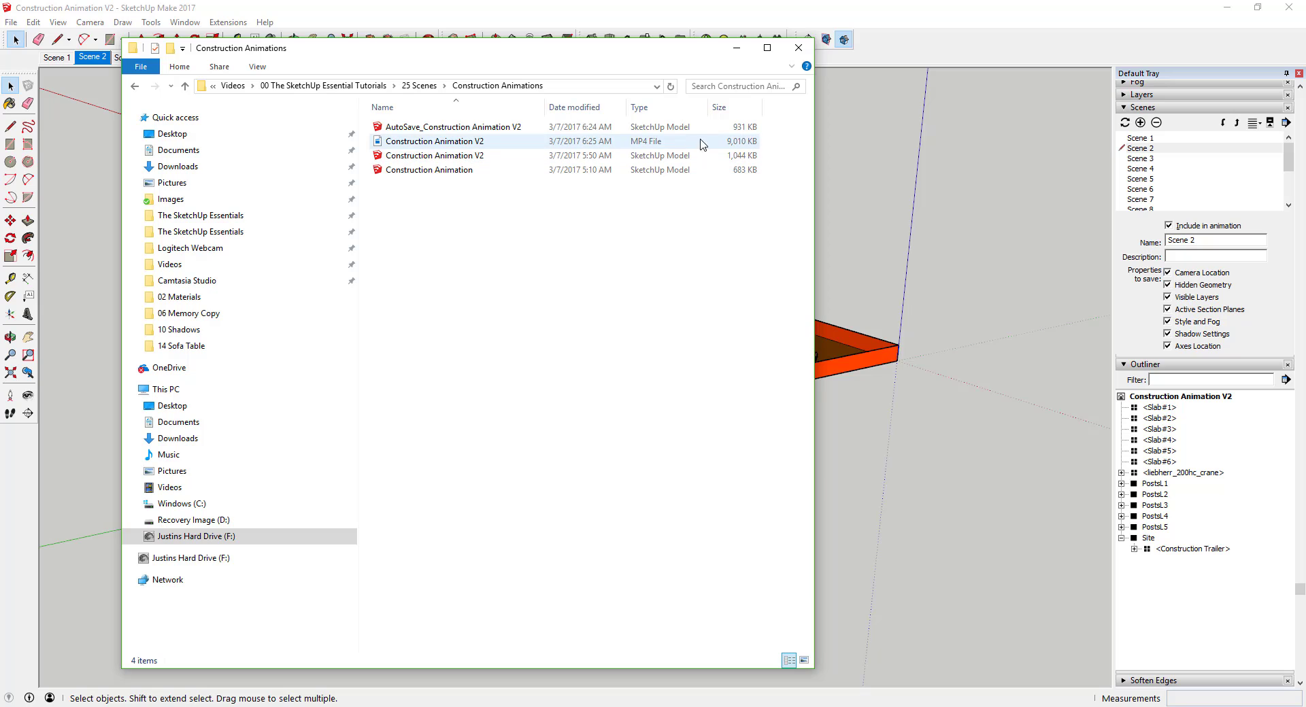
{"action": "left_click", "coordinate": [424, 144]}
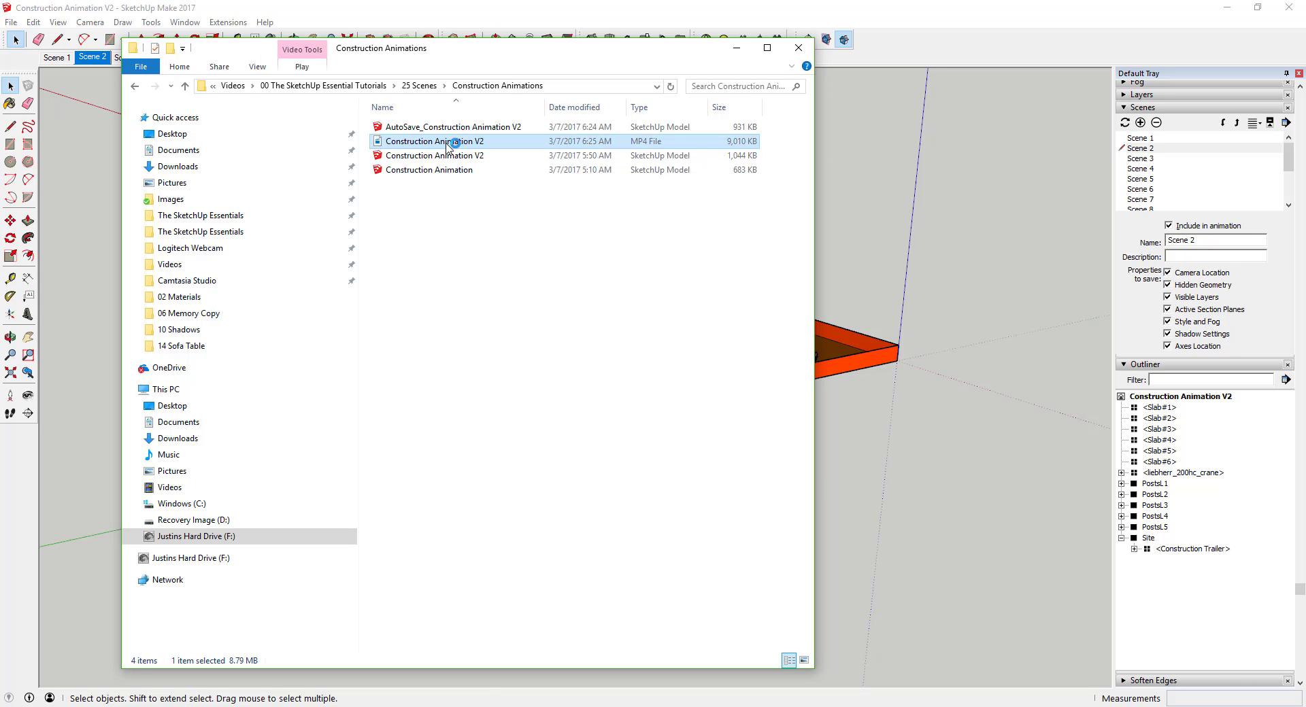
{"action": "double_click", "coordinate": [451, 145]}
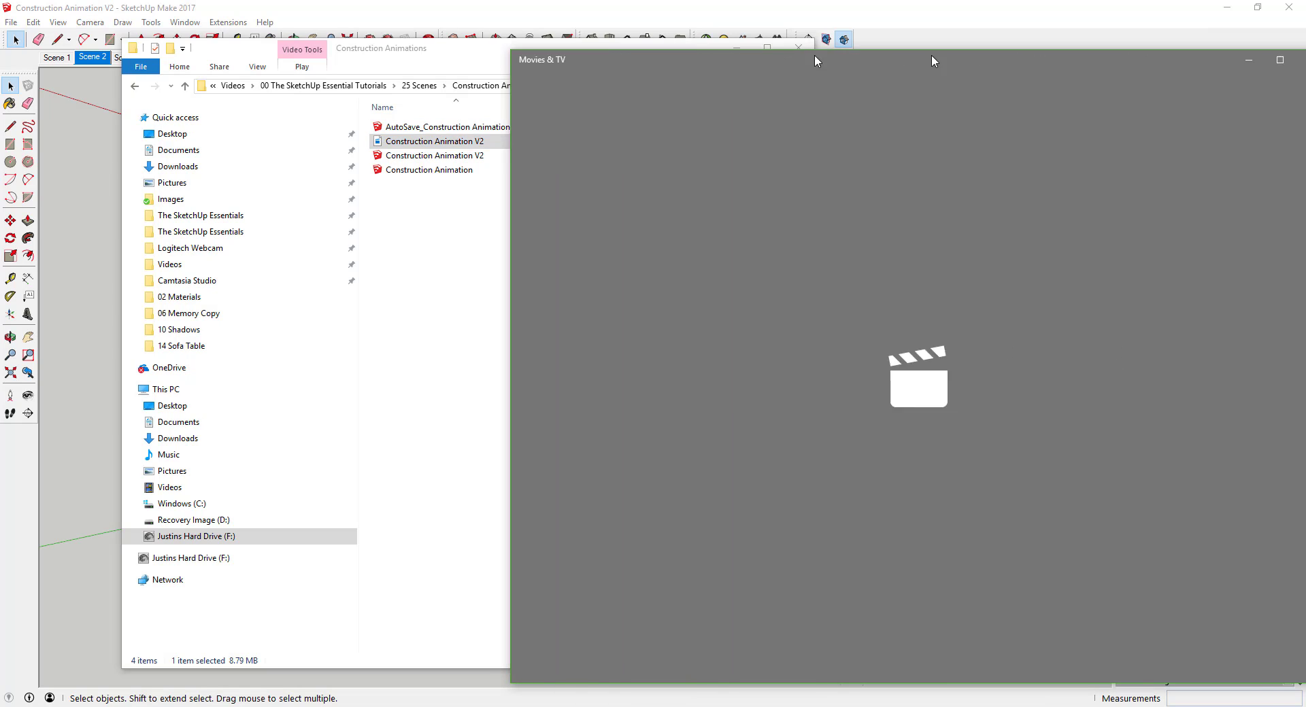